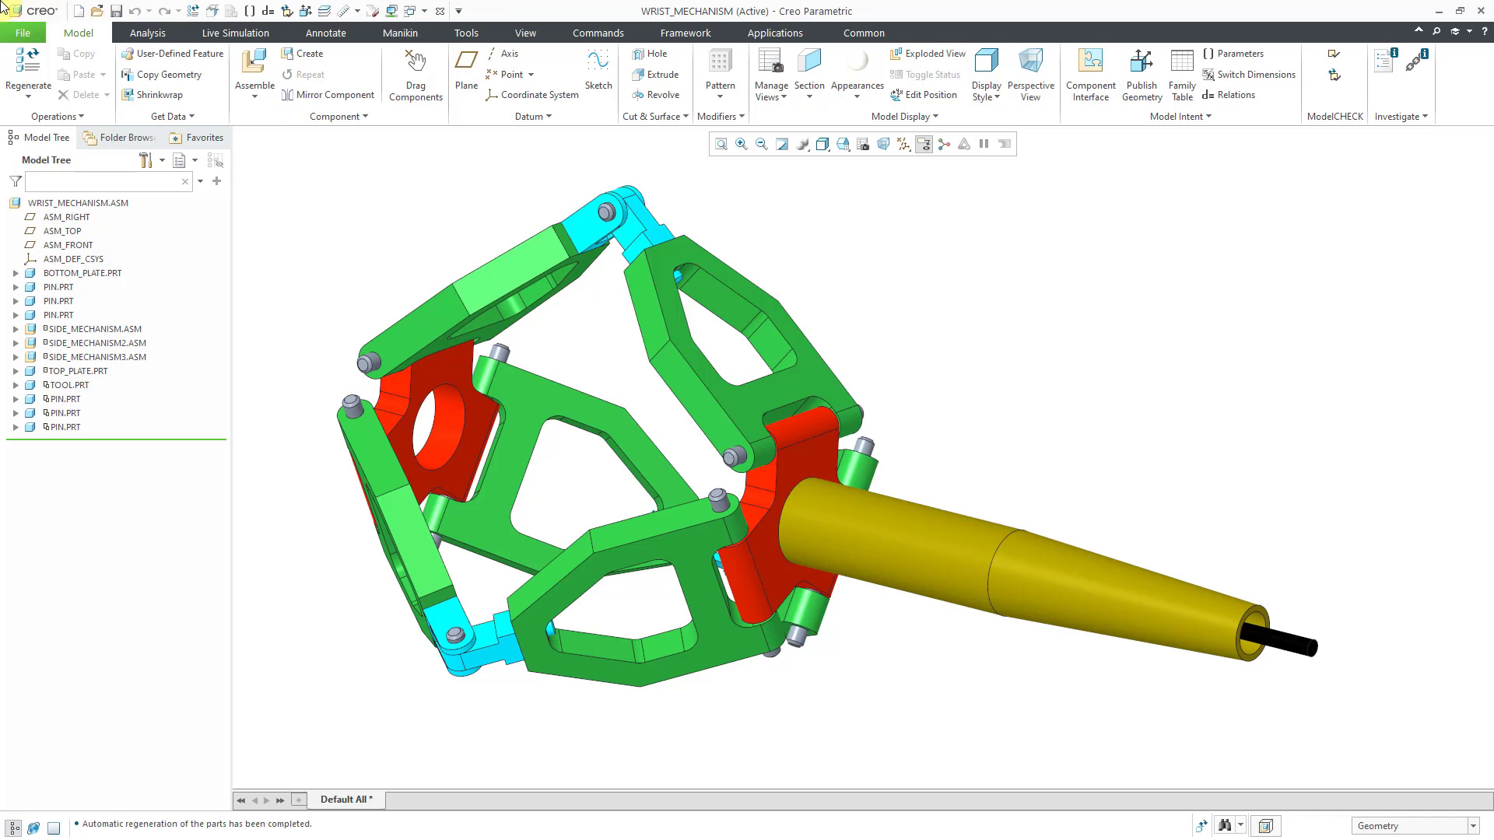
Open the SIDE_MECHANISM.ASM subassembly and examine its side plates and the KNUCKLE_MECHANISM between them.
left_click(108, 330)
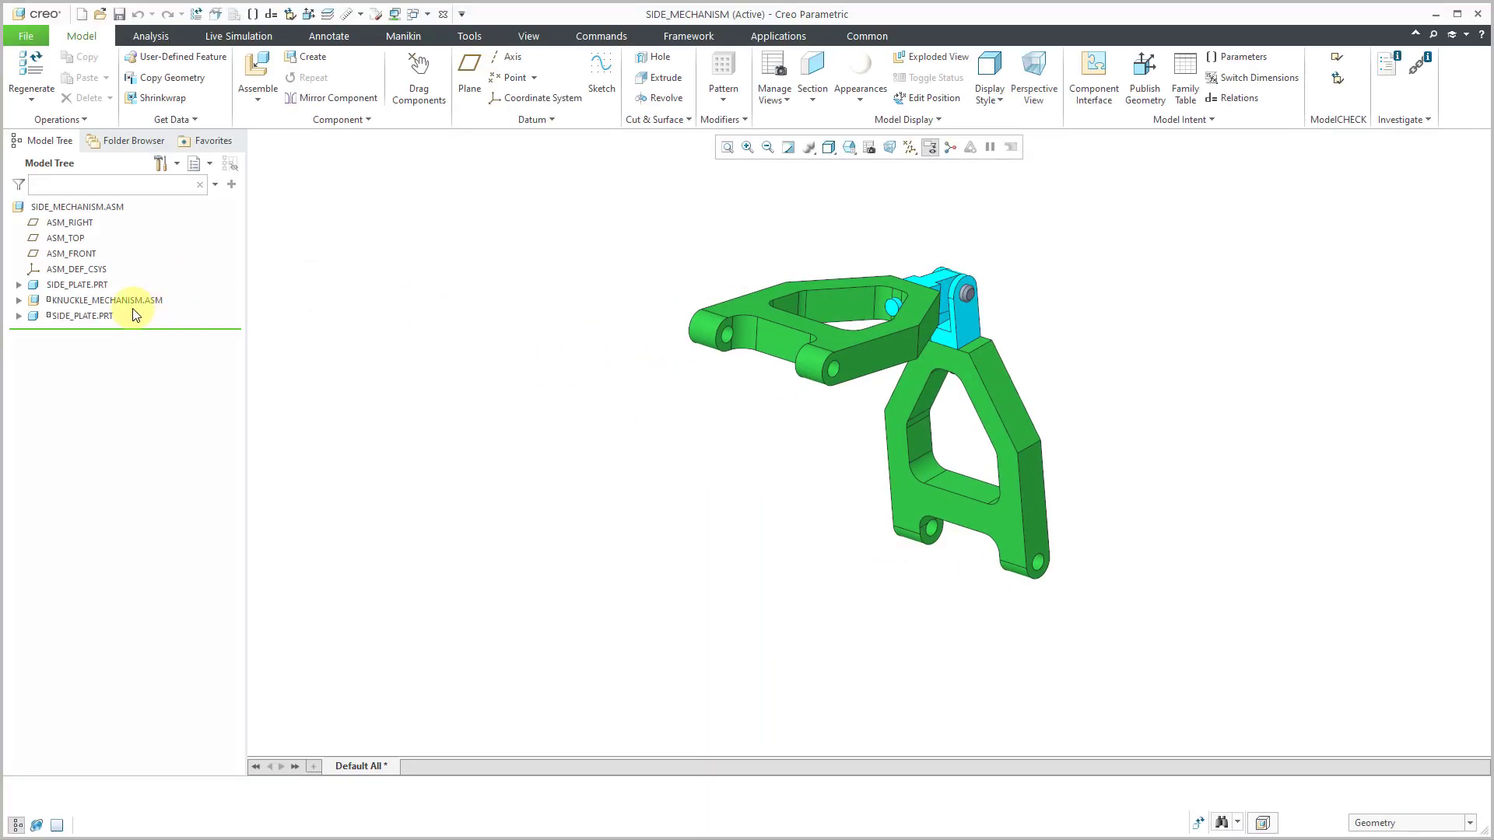
left_click(100, 288)
middle_click_drag(825, 485, 777, 493)
left_click(893, 457)
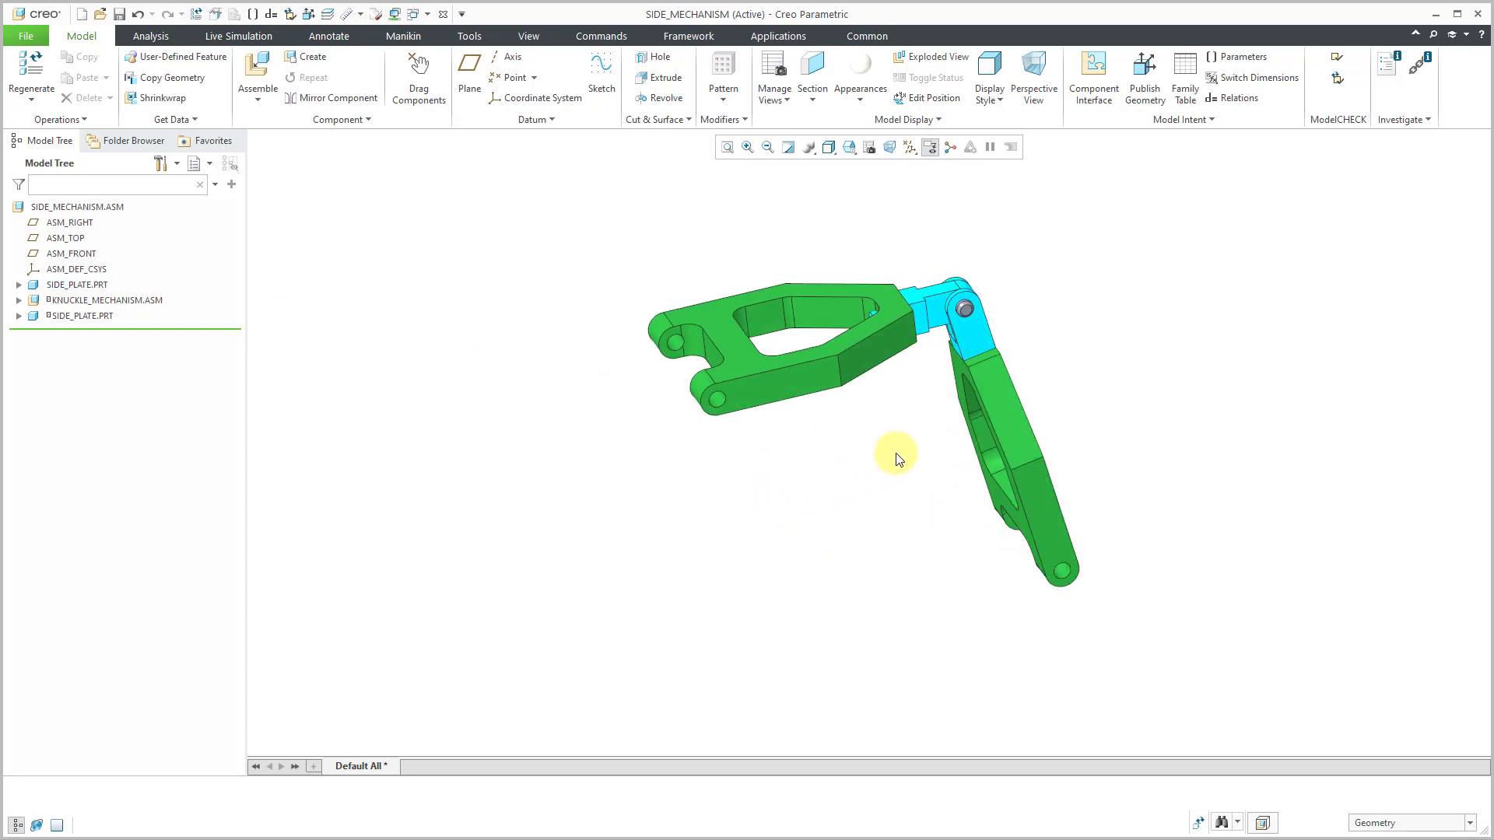
left_click(115, 298)
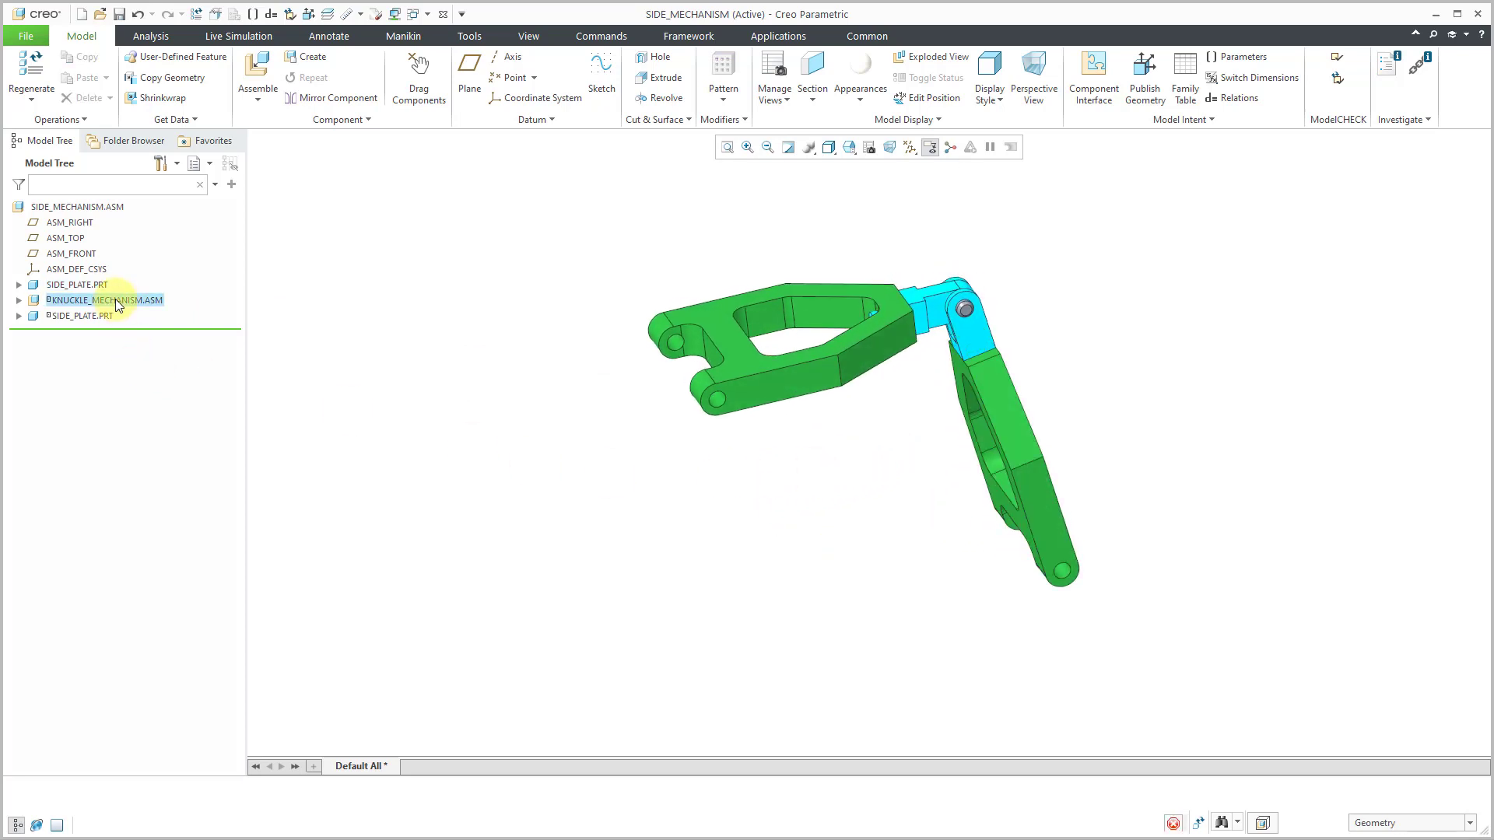
left_click(440, 280)
Test the side mechanism's motion by moving the free side plate with Drag Components, and close the subassembly window.
left_click(425, 84)
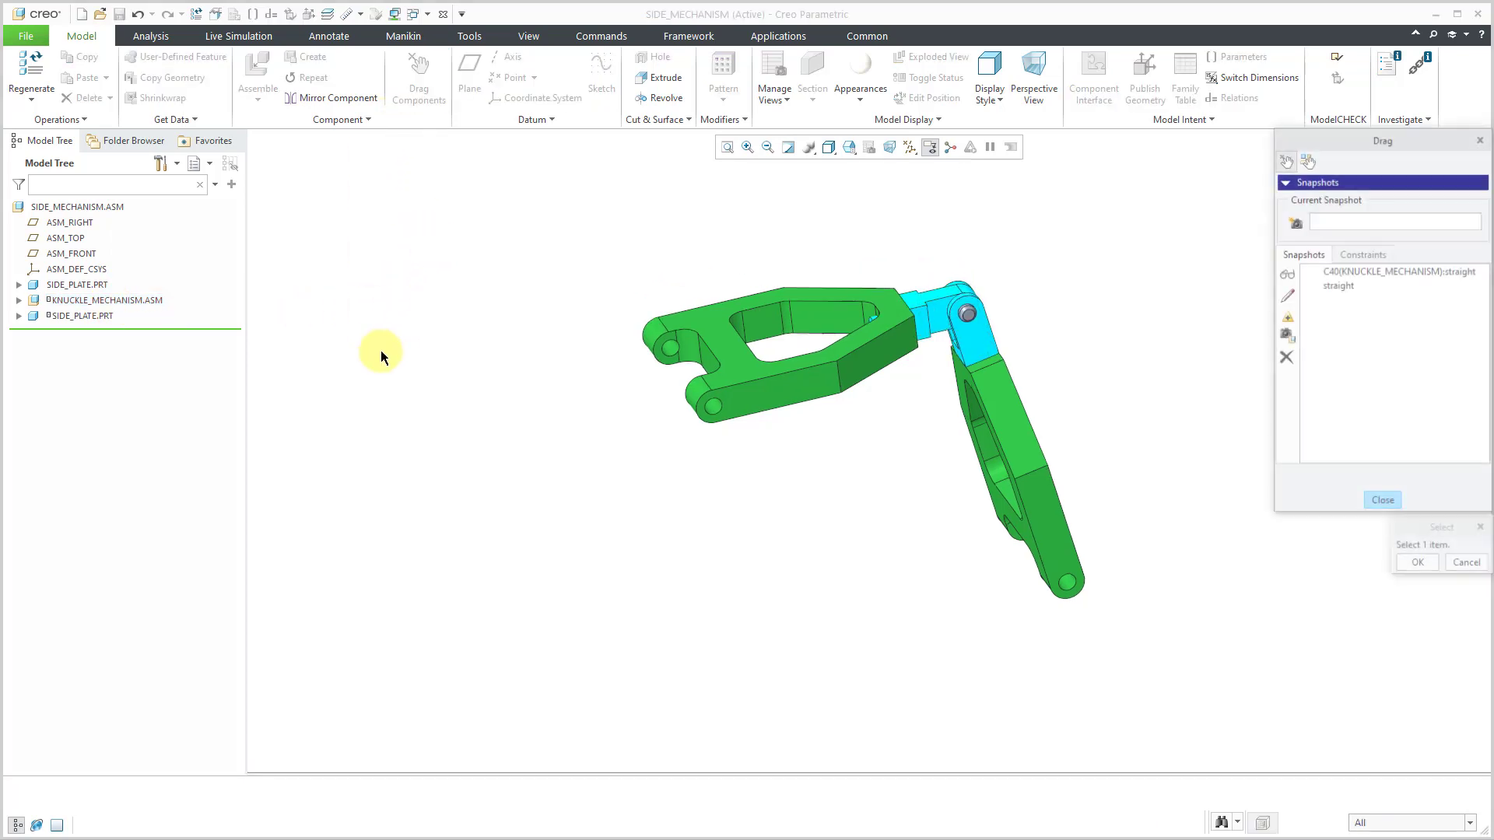
left_click(694, 413)
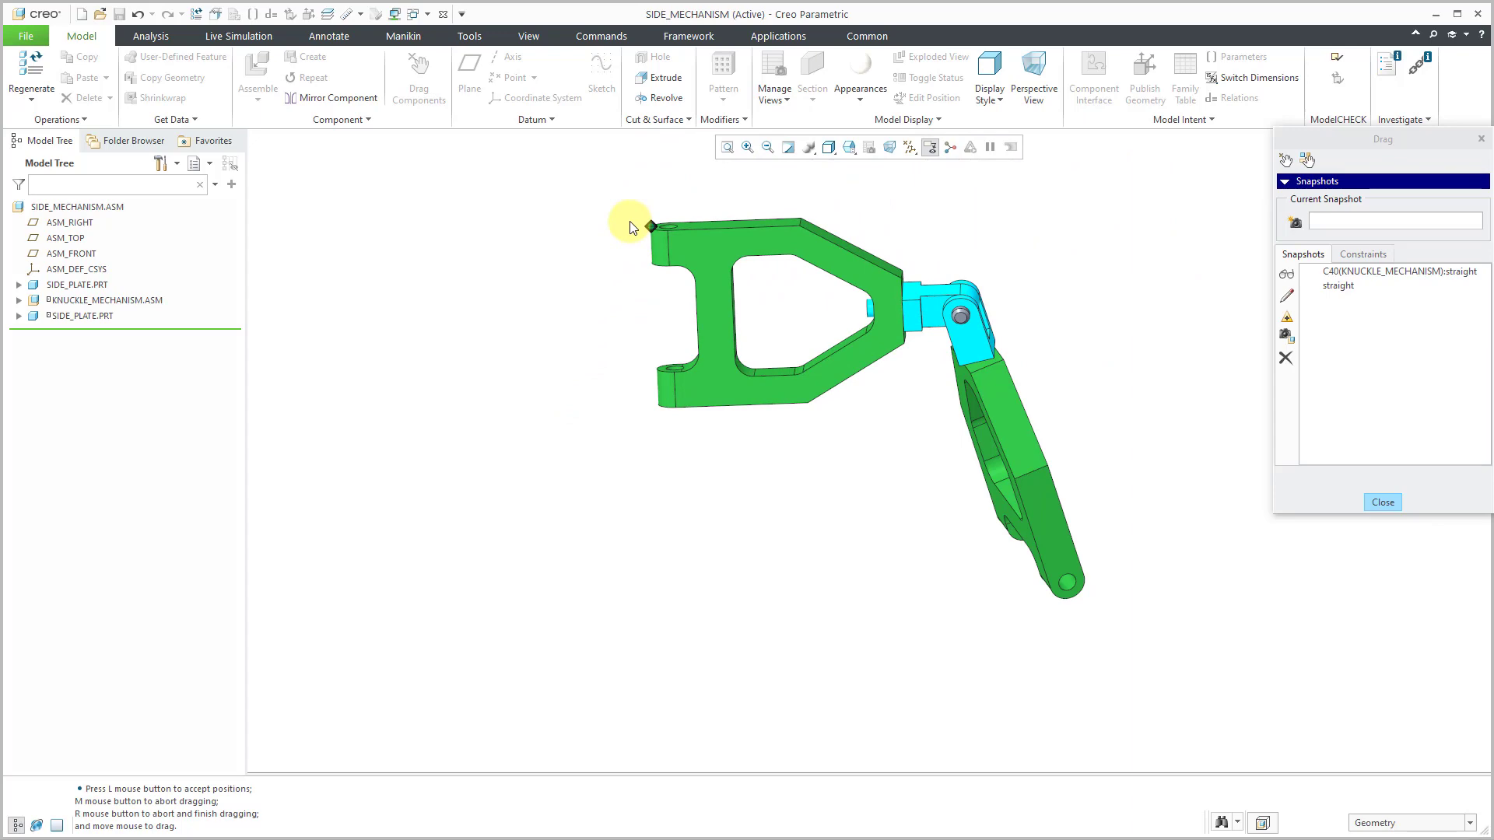
left_click(787, 340)
left_click(1383, 502)
left_click(442, 15)
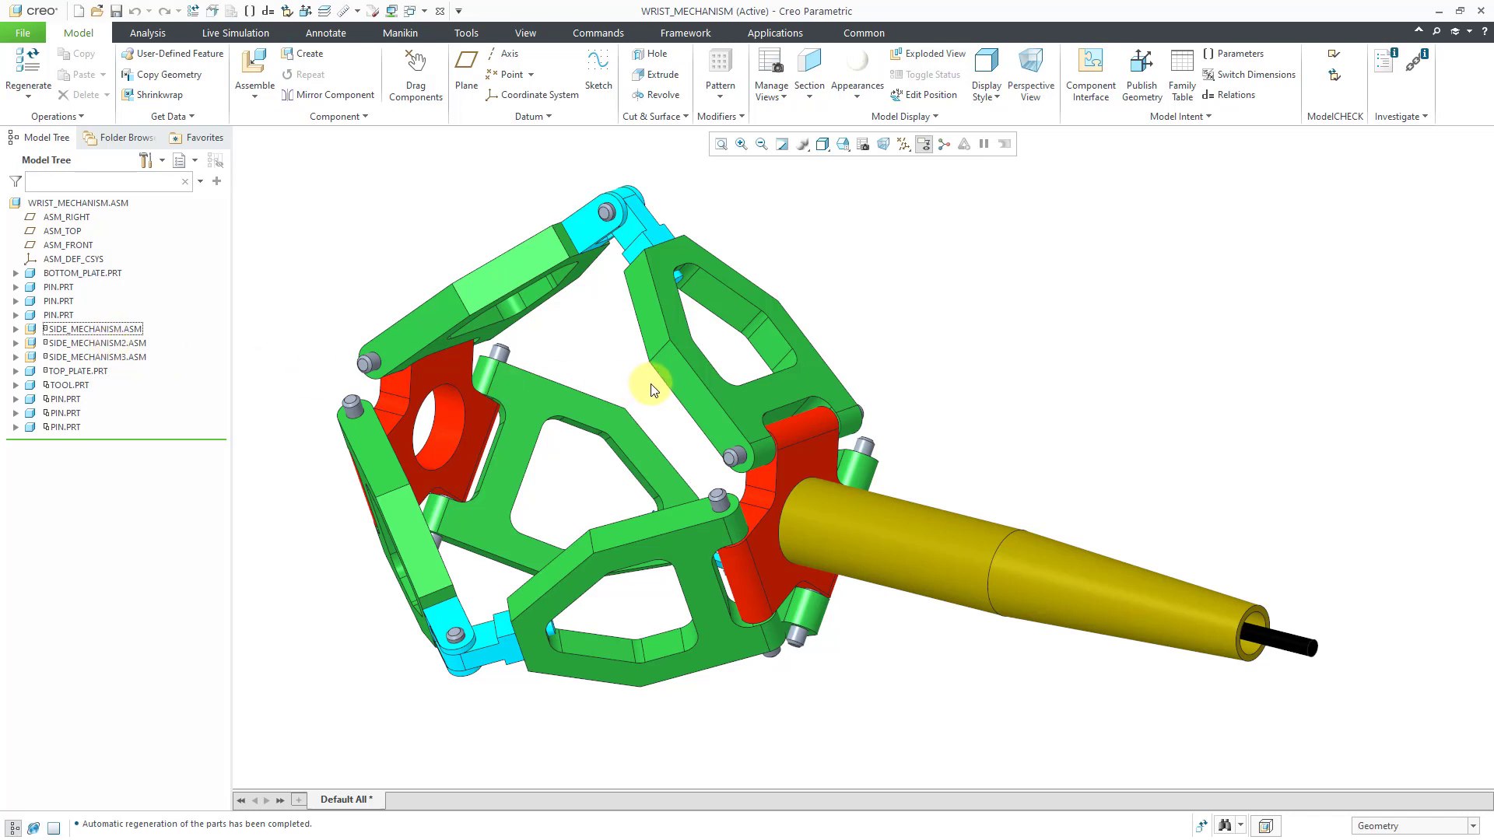
Move the wrist mechanism's tool end with Drag Components to test its motion, and abort the move.
scroll(652, 391, "up", 1)
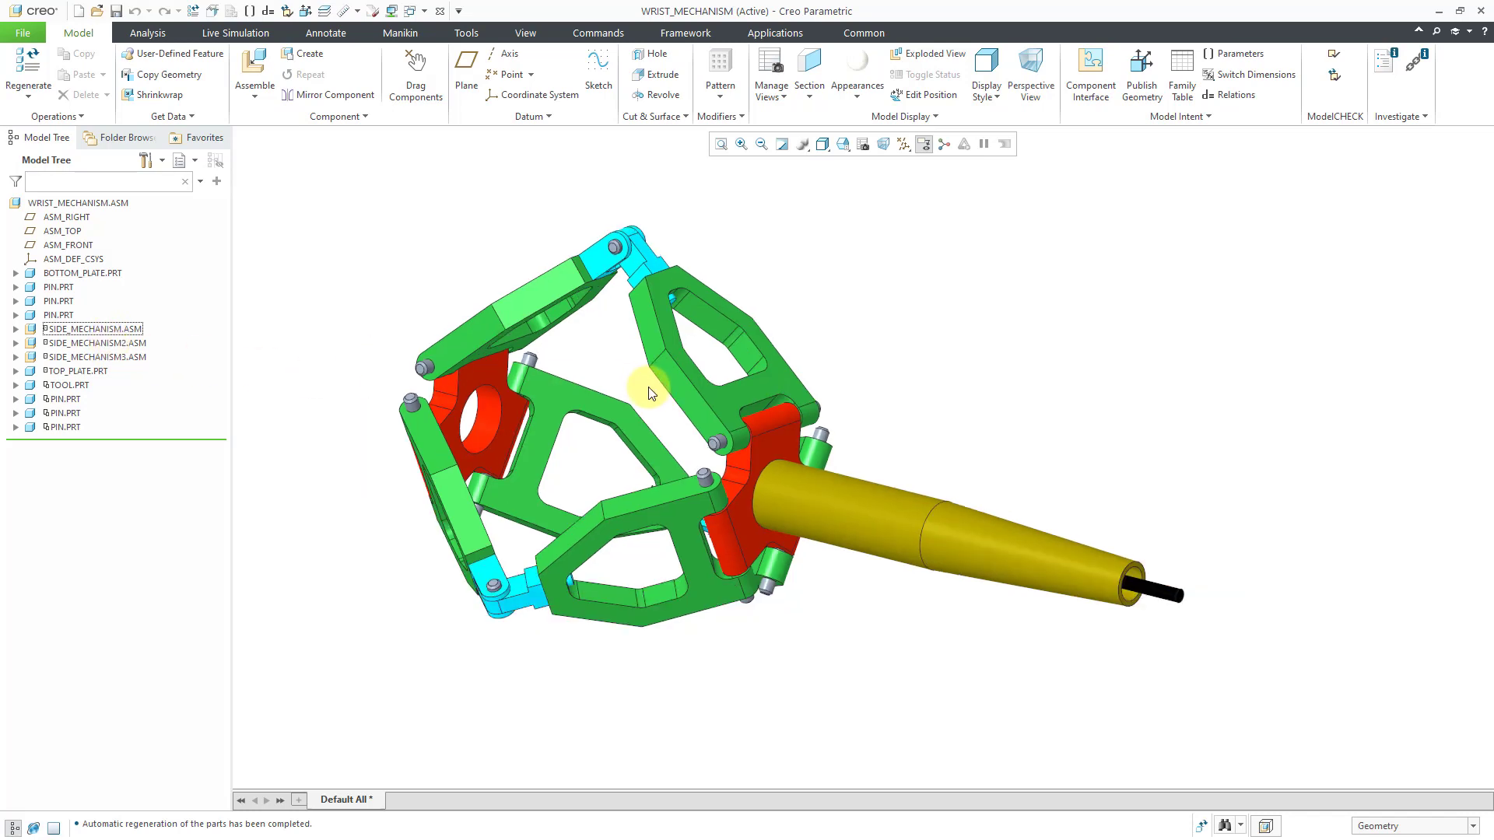
left_click(425, 100)
left_click(814, 404)
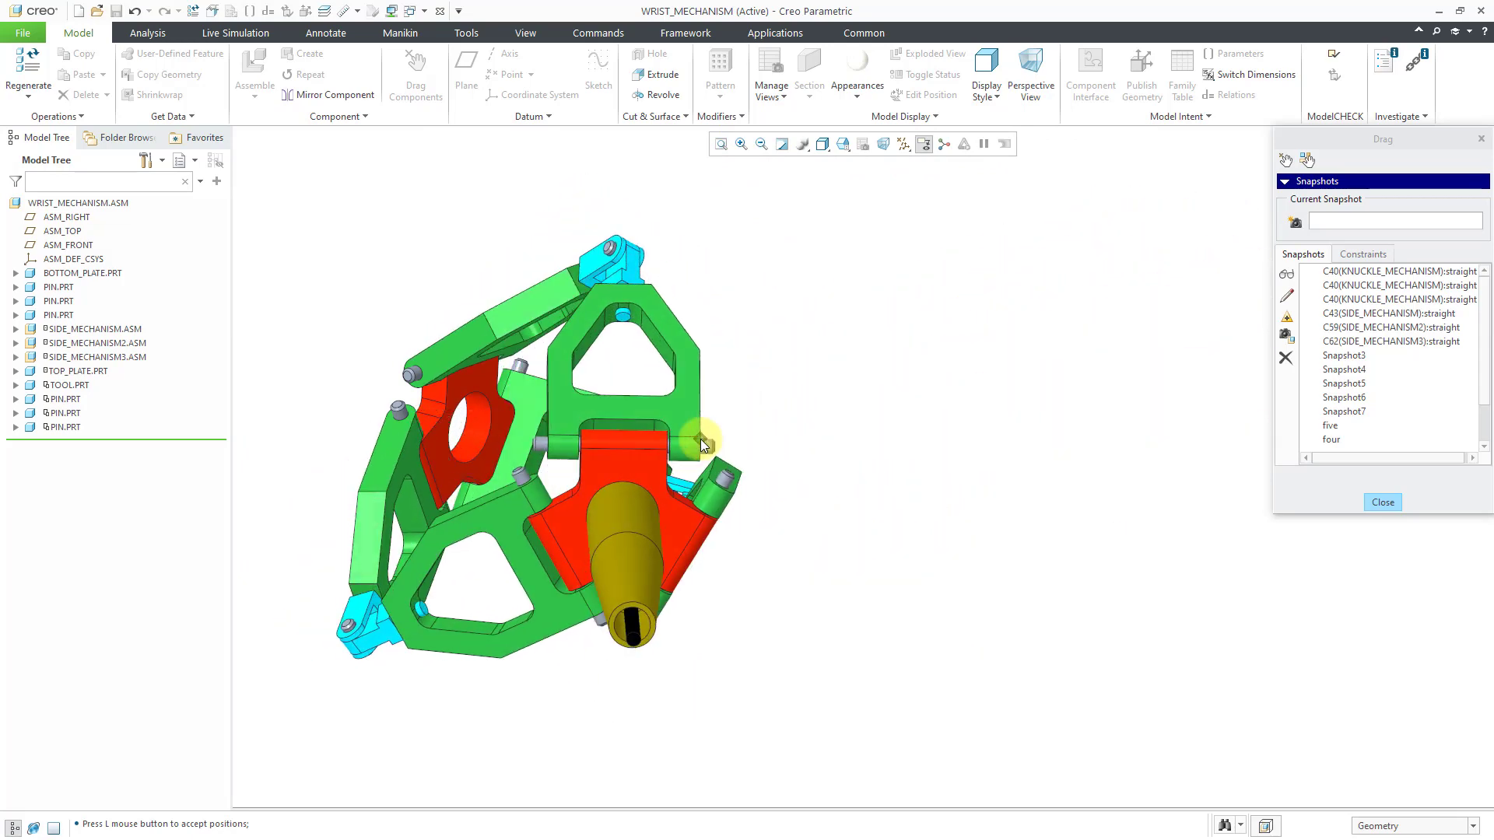
middle_click(747, 430)
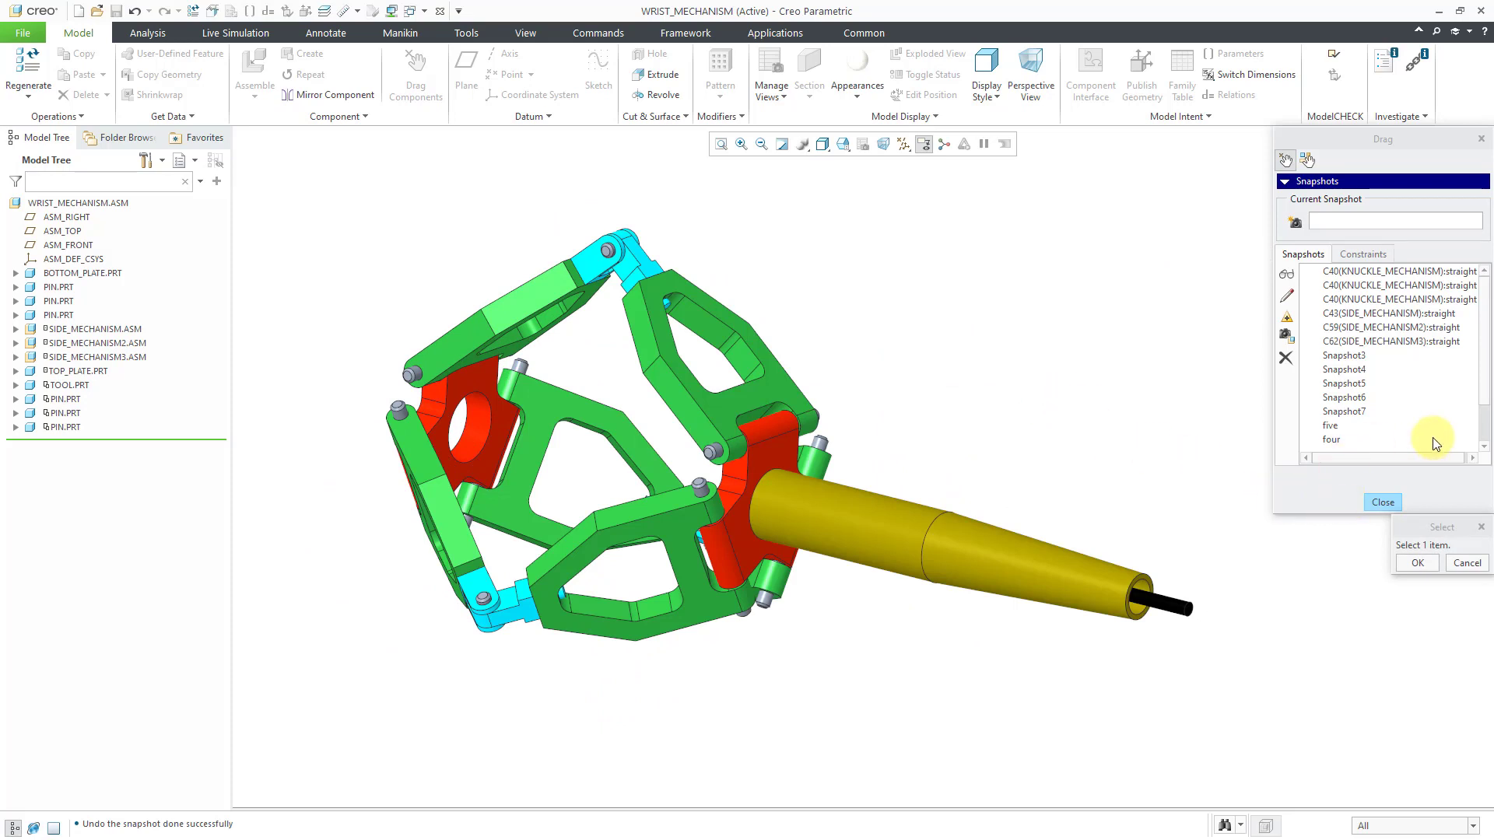
Display the outdated snapshot "one" to reposition the wrist mechanism, and close the Drag dialog.
scroll(1473, 389, "down", 2)
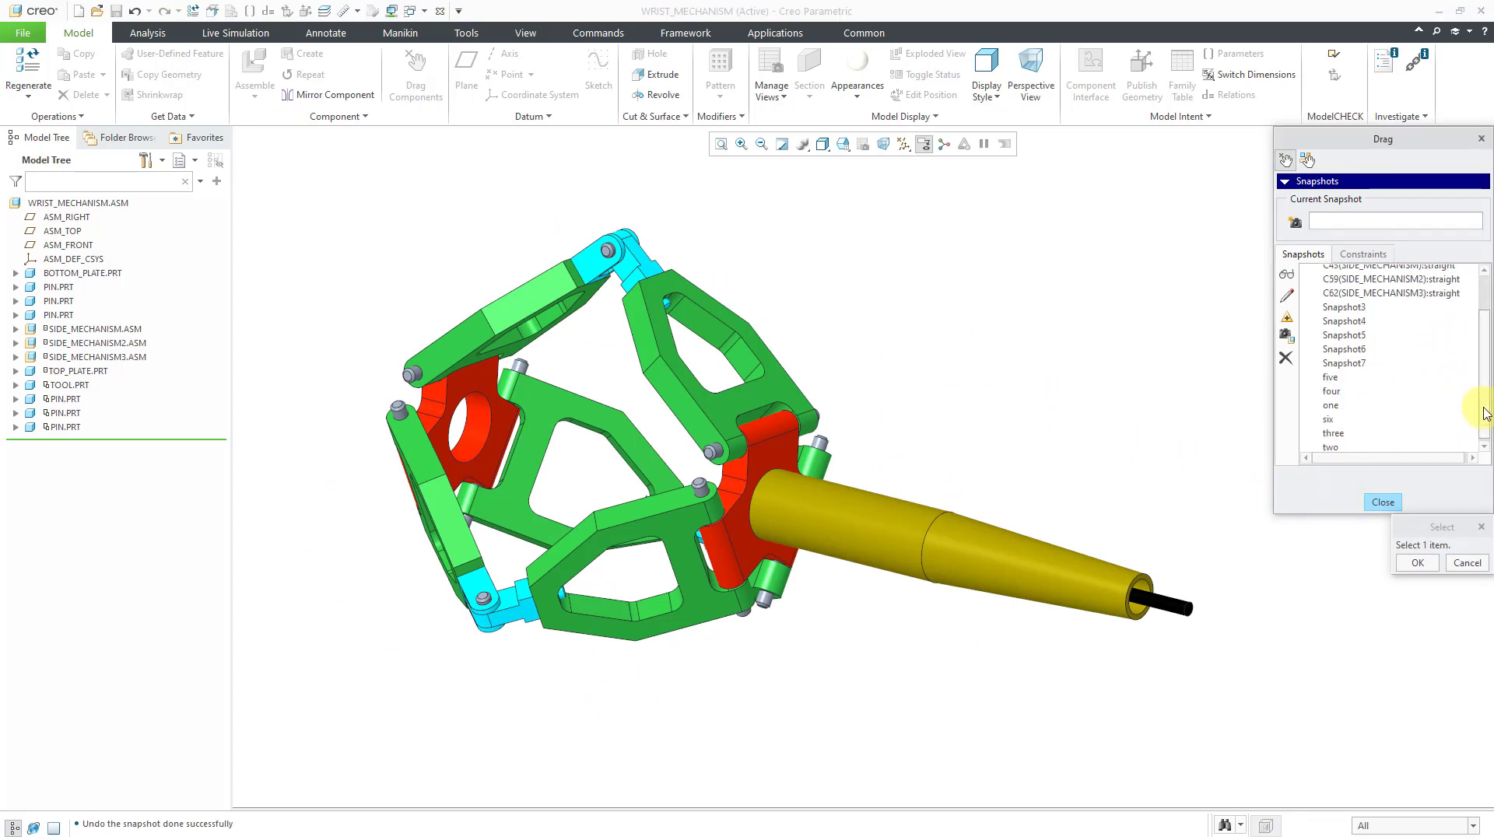
double_click(1329, 406)
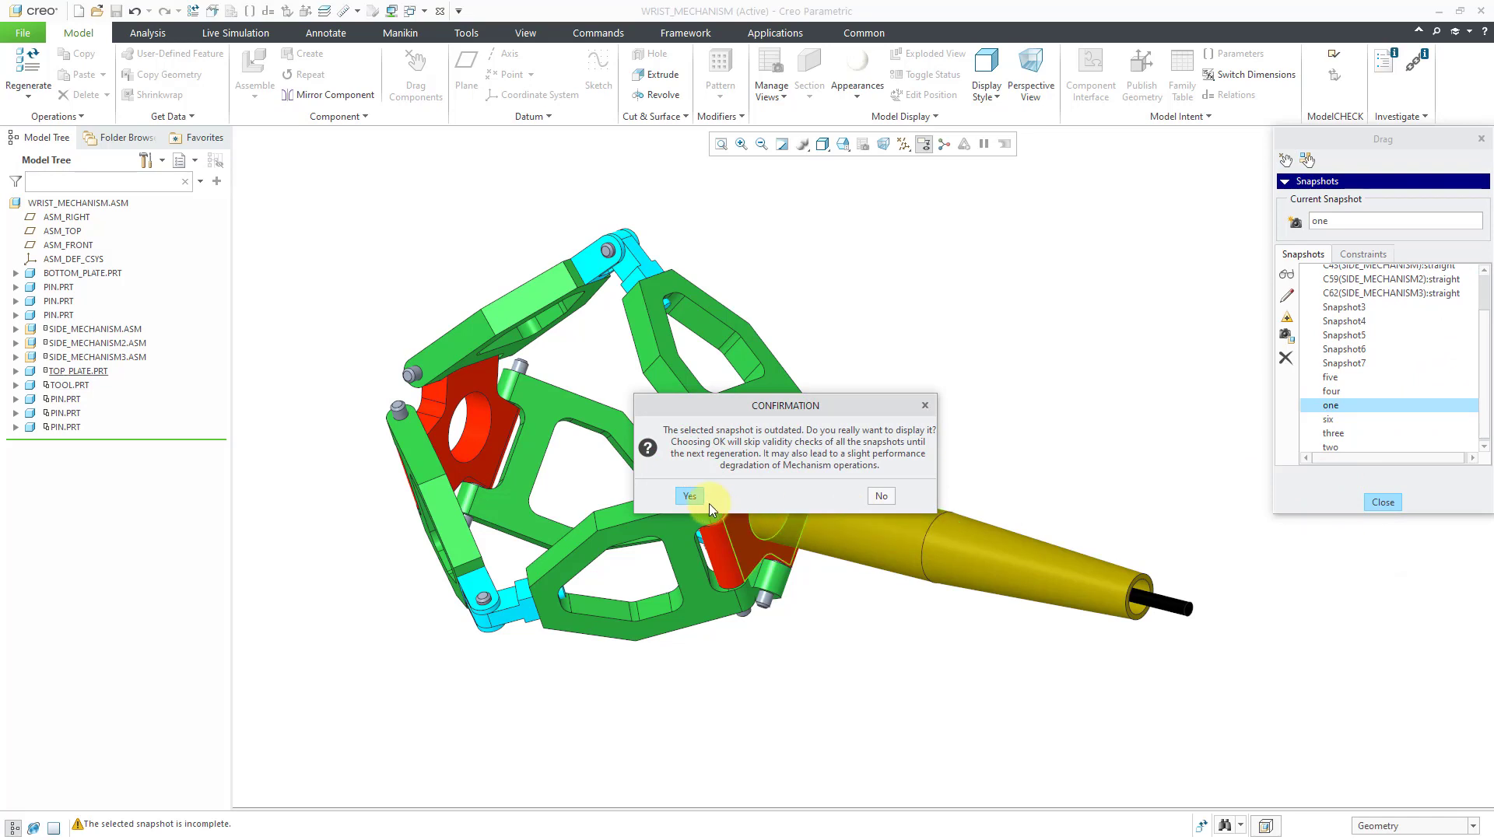
left_click(691, 495)
left_click(1382, 503)
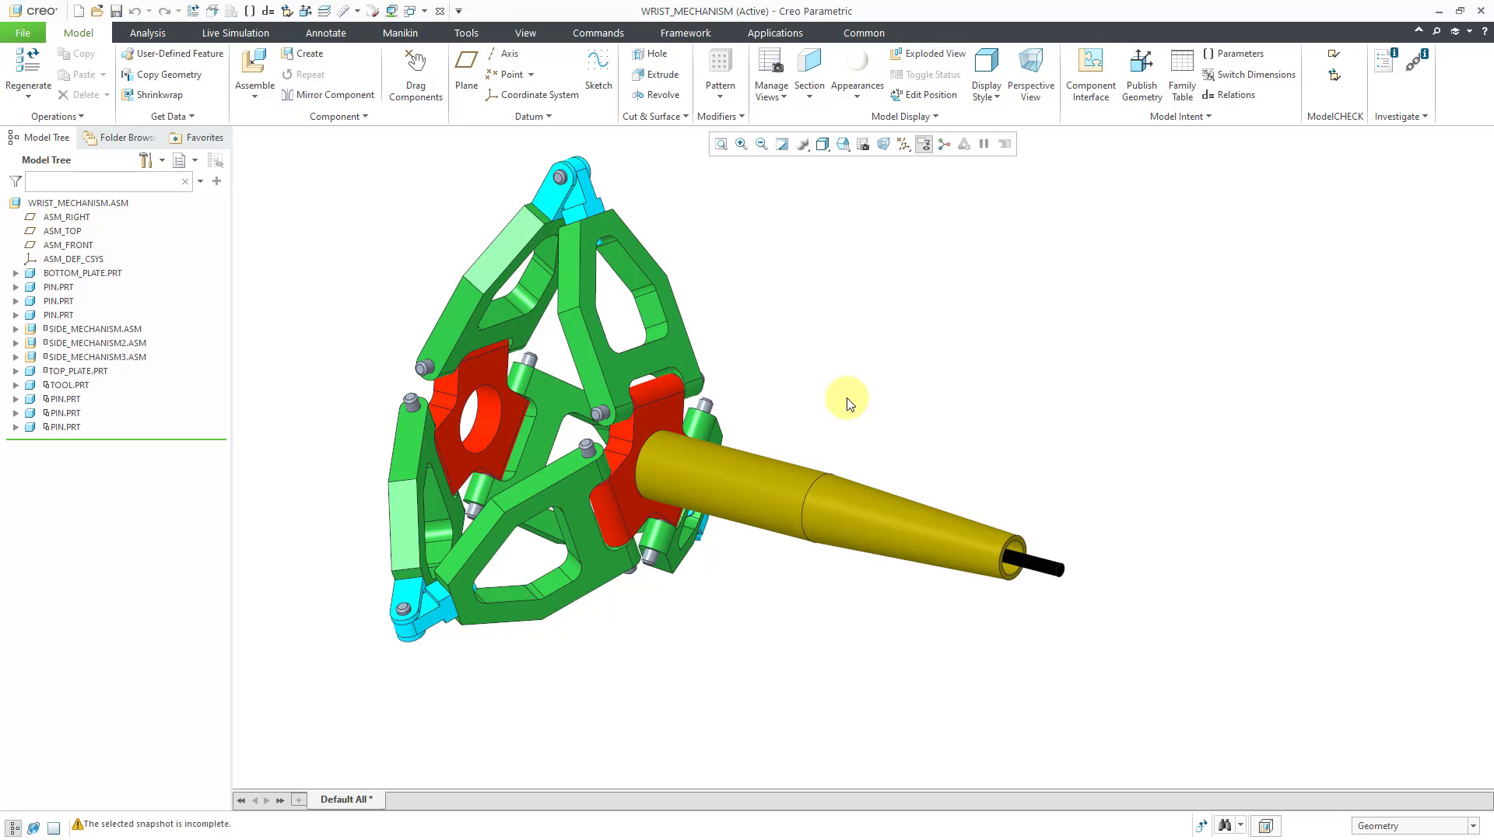
left_click(766, 385)
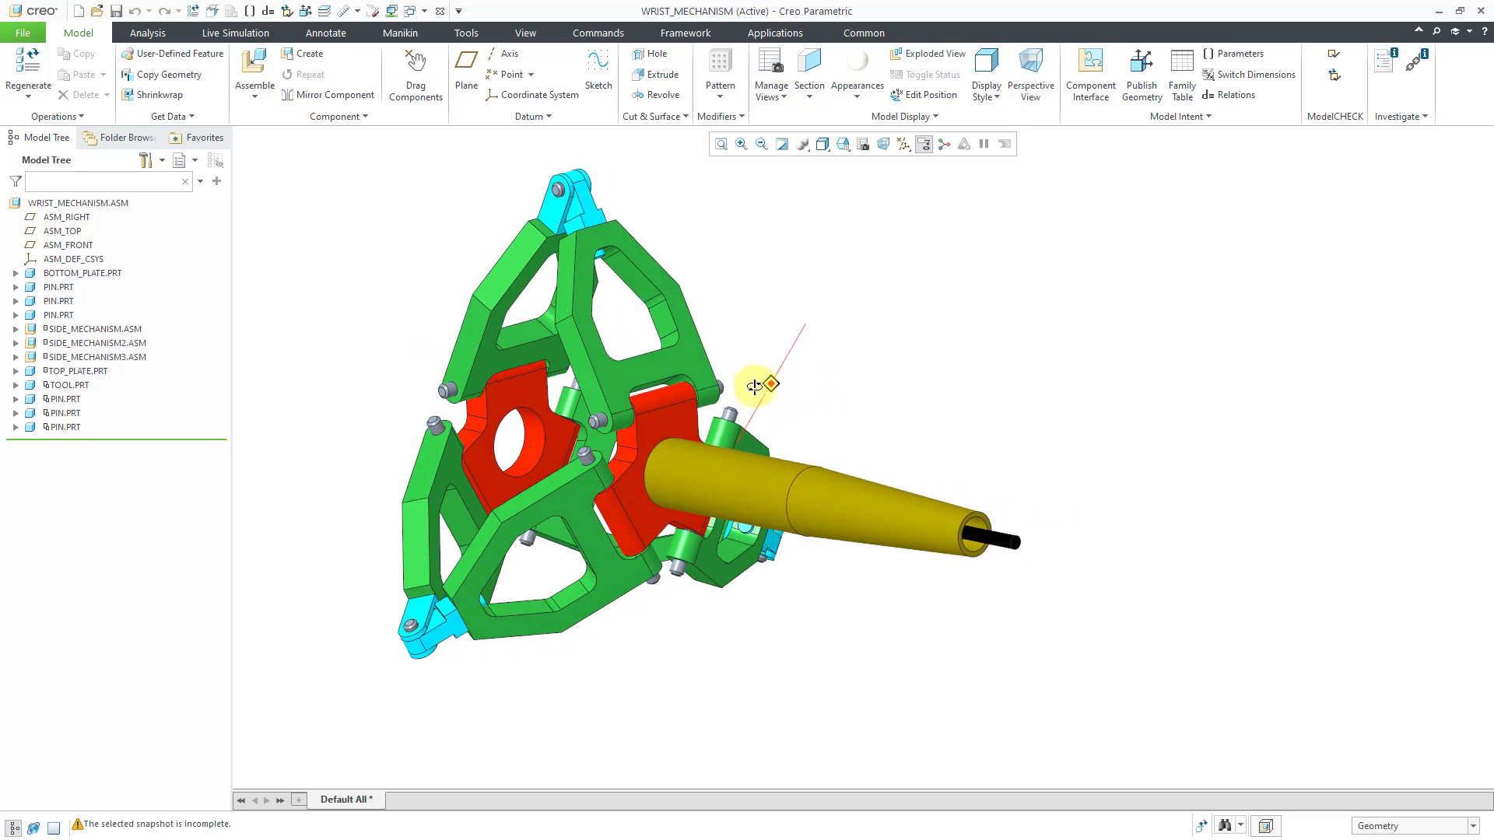
left_click(781, 394)
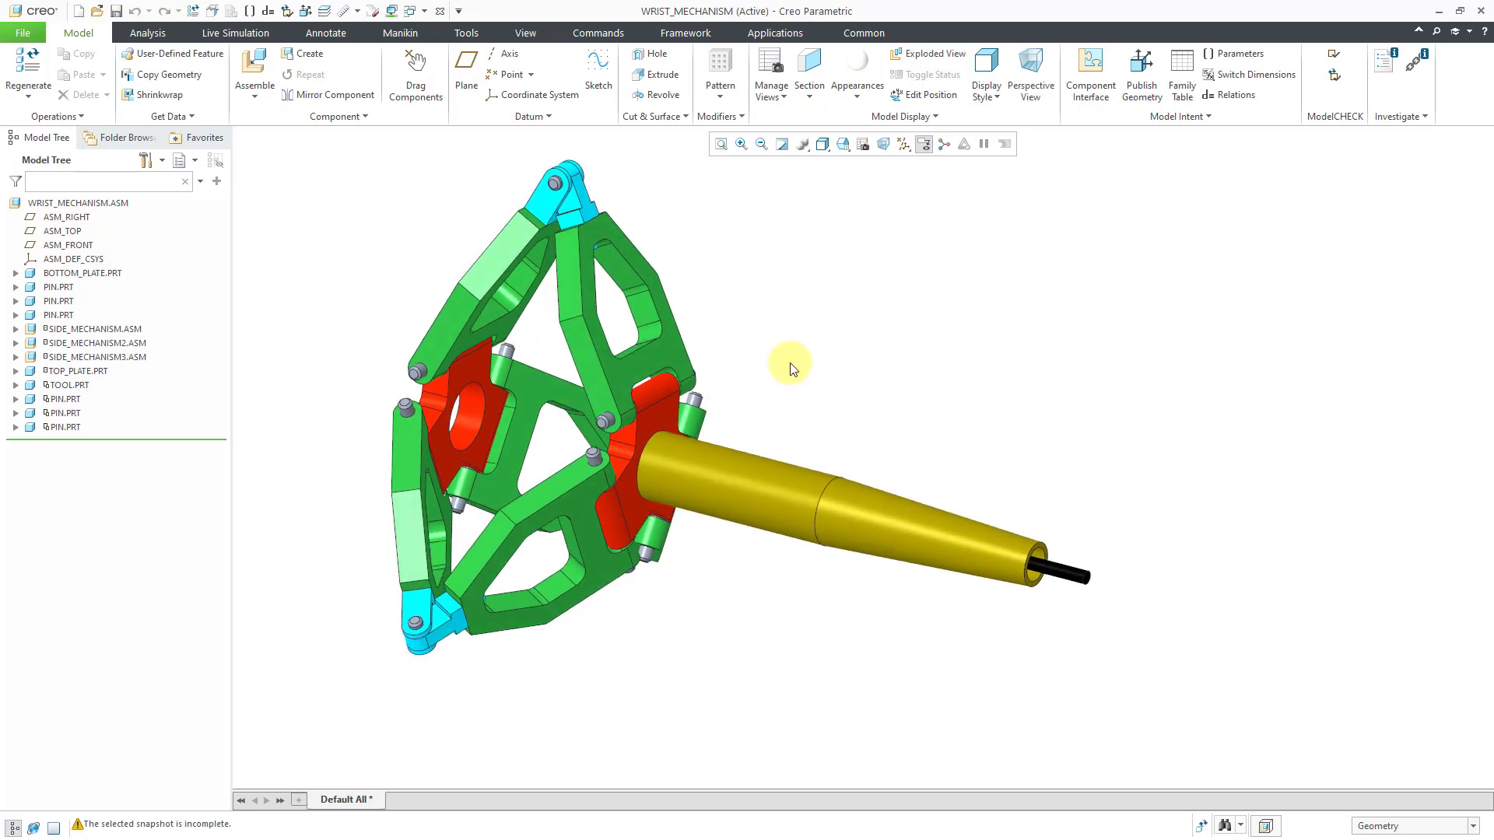
Switch to the Mechanism application and turn on the joint icons in the mechanism entity display.
left_click(766, 35)
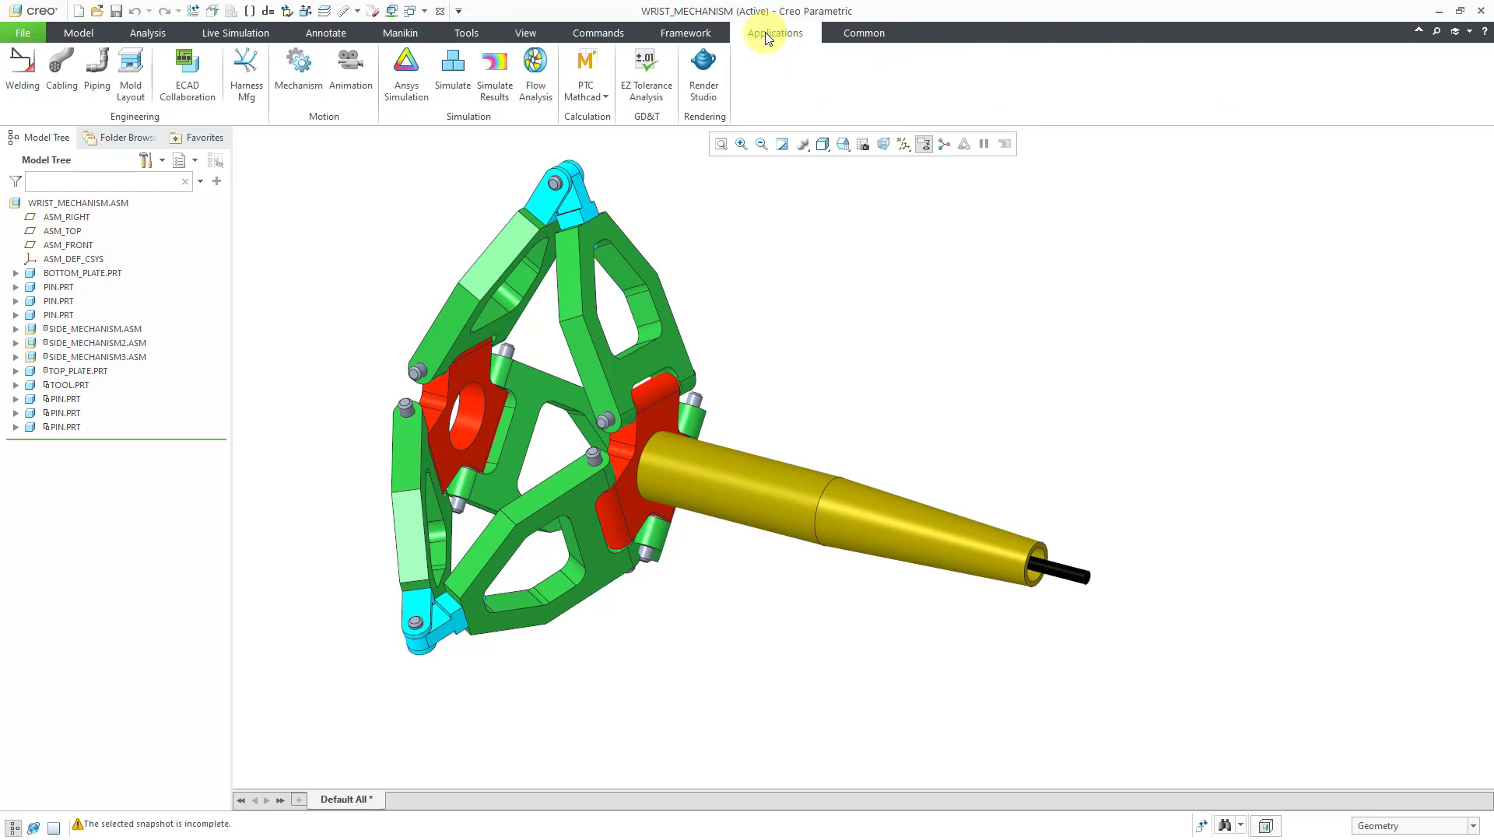
left_click(304, 82)
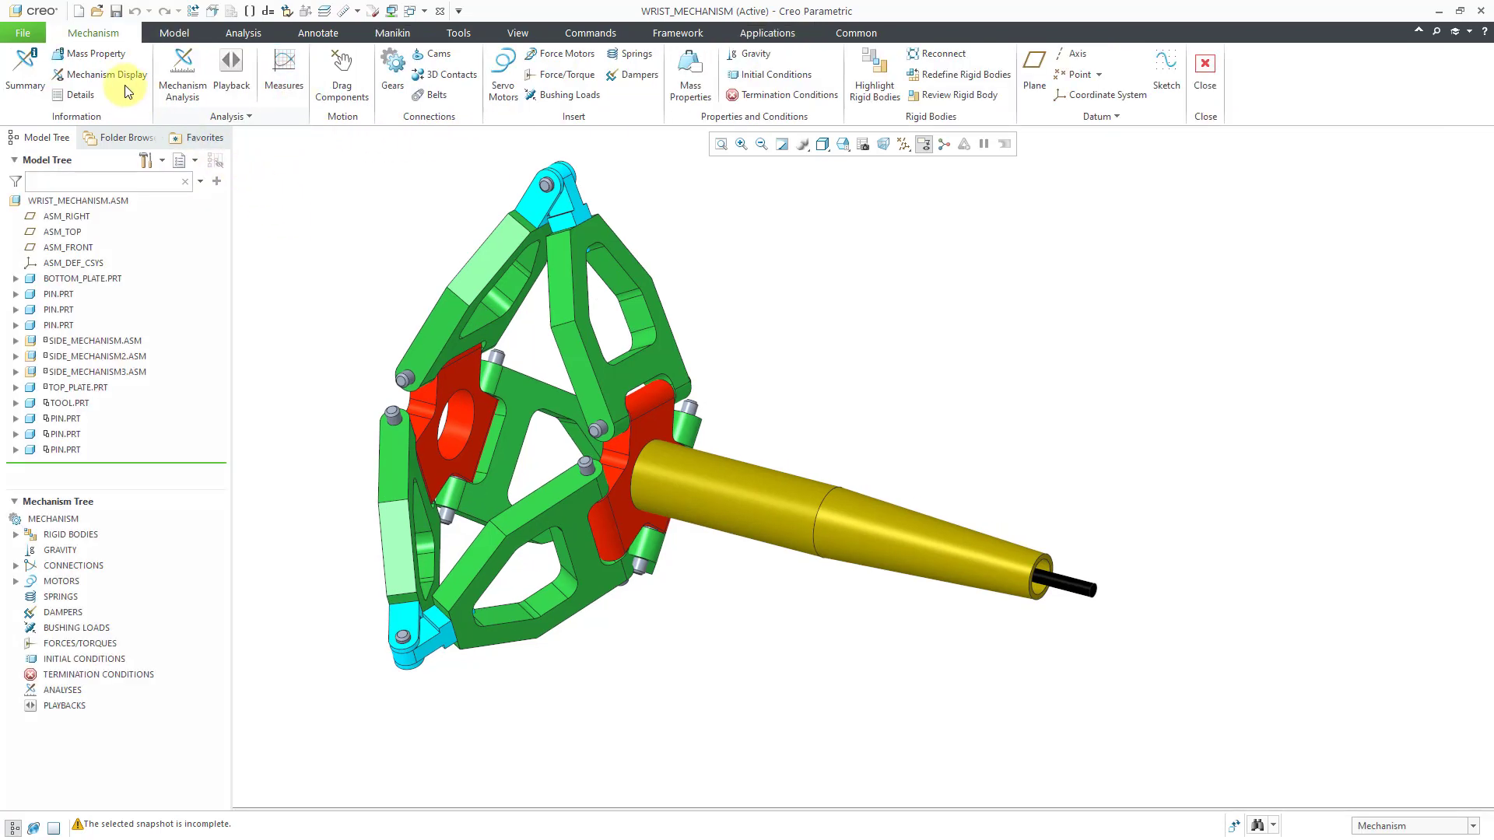
left_click(100, 75)
left_click(1383, 220)
left_click(1405, 173)
left_click(1413, 514)
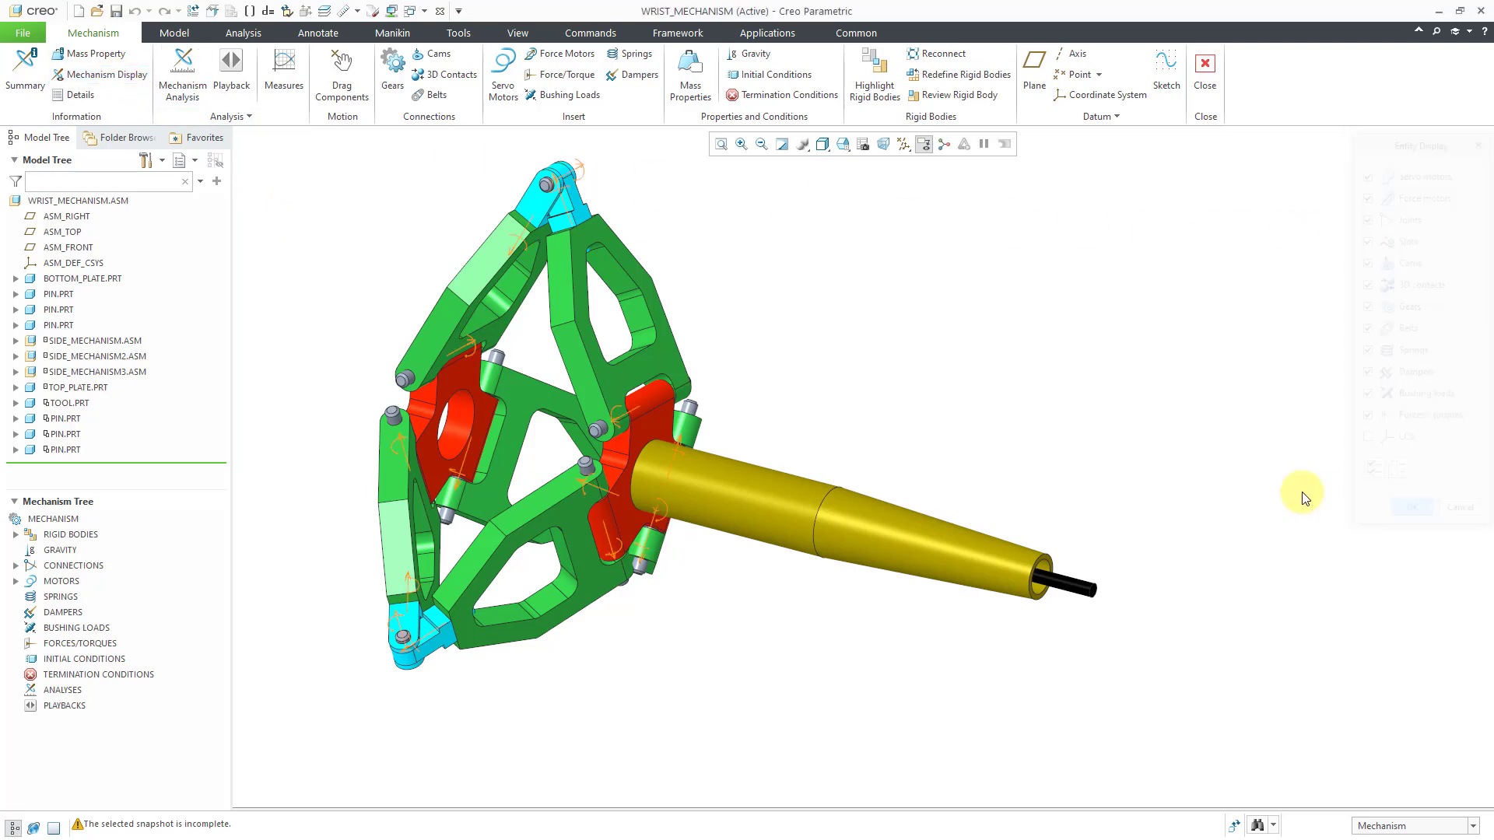
middle_click_drag(945, 424, 874, 420)
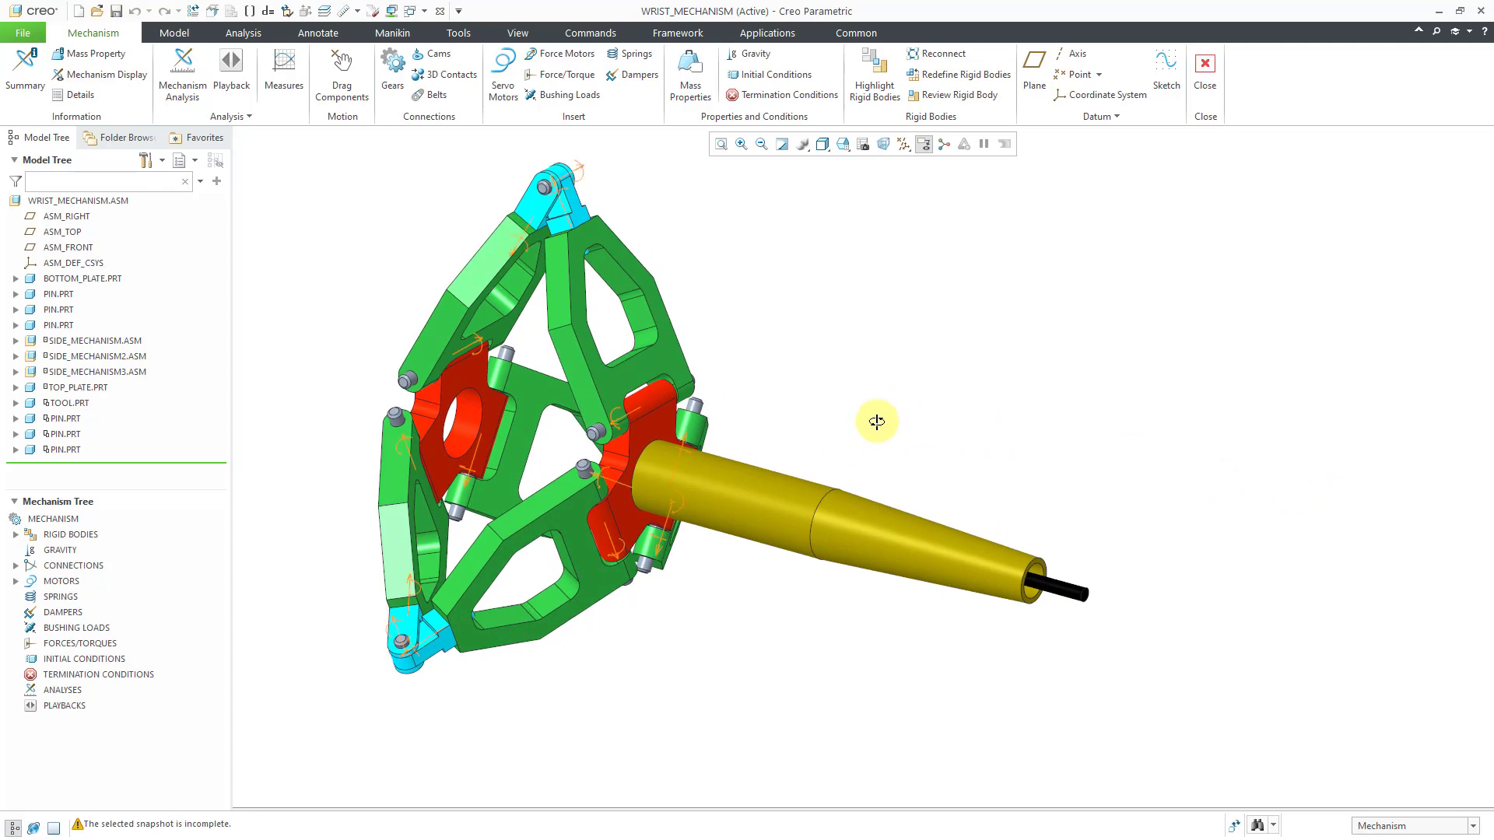
middle_click_drag(753, 357, 767, 433)
middle_click_drag(778, 378, 778, 413)
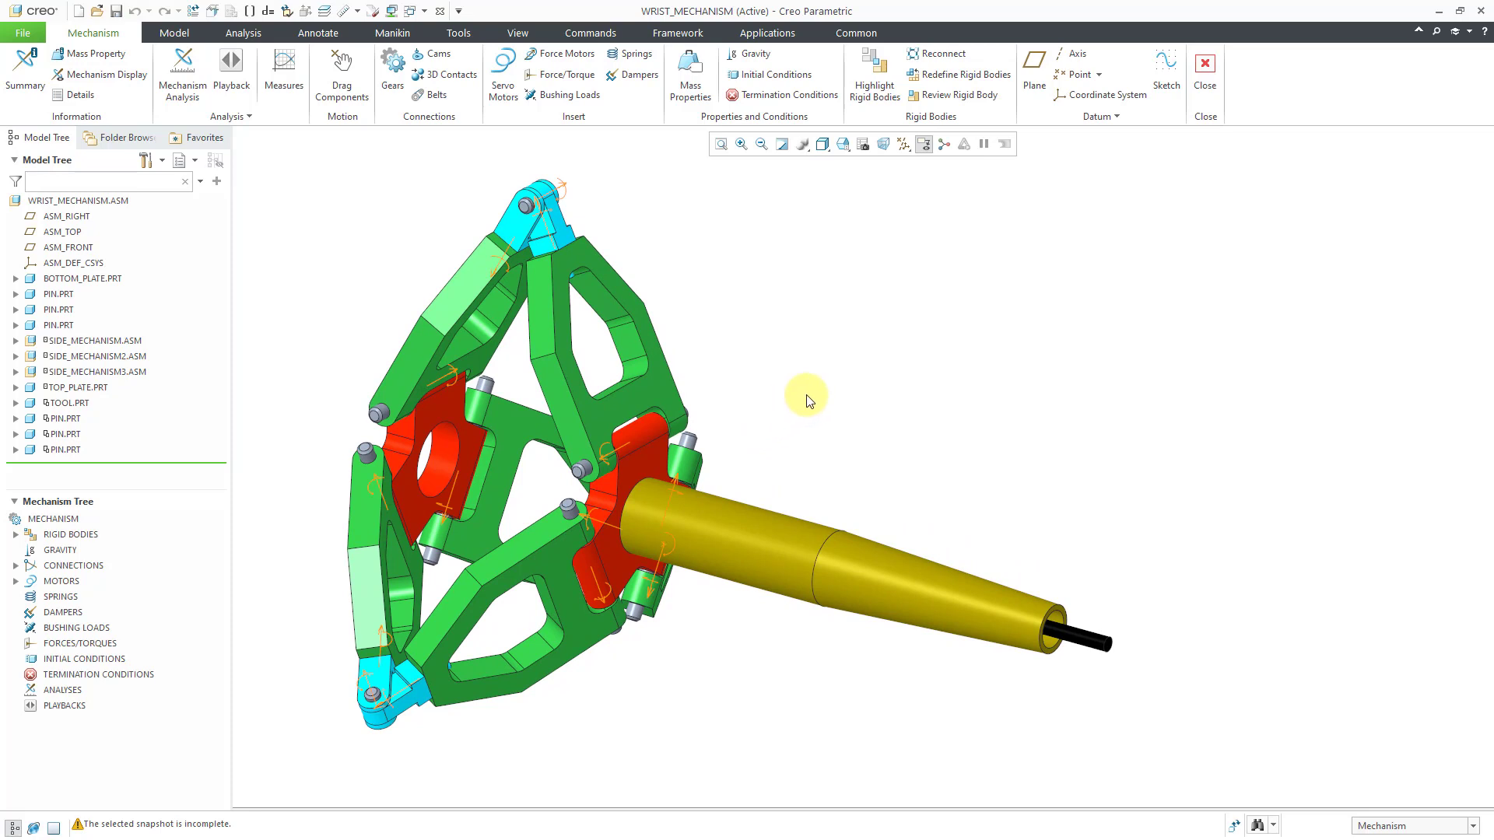
left_click(616, 453)
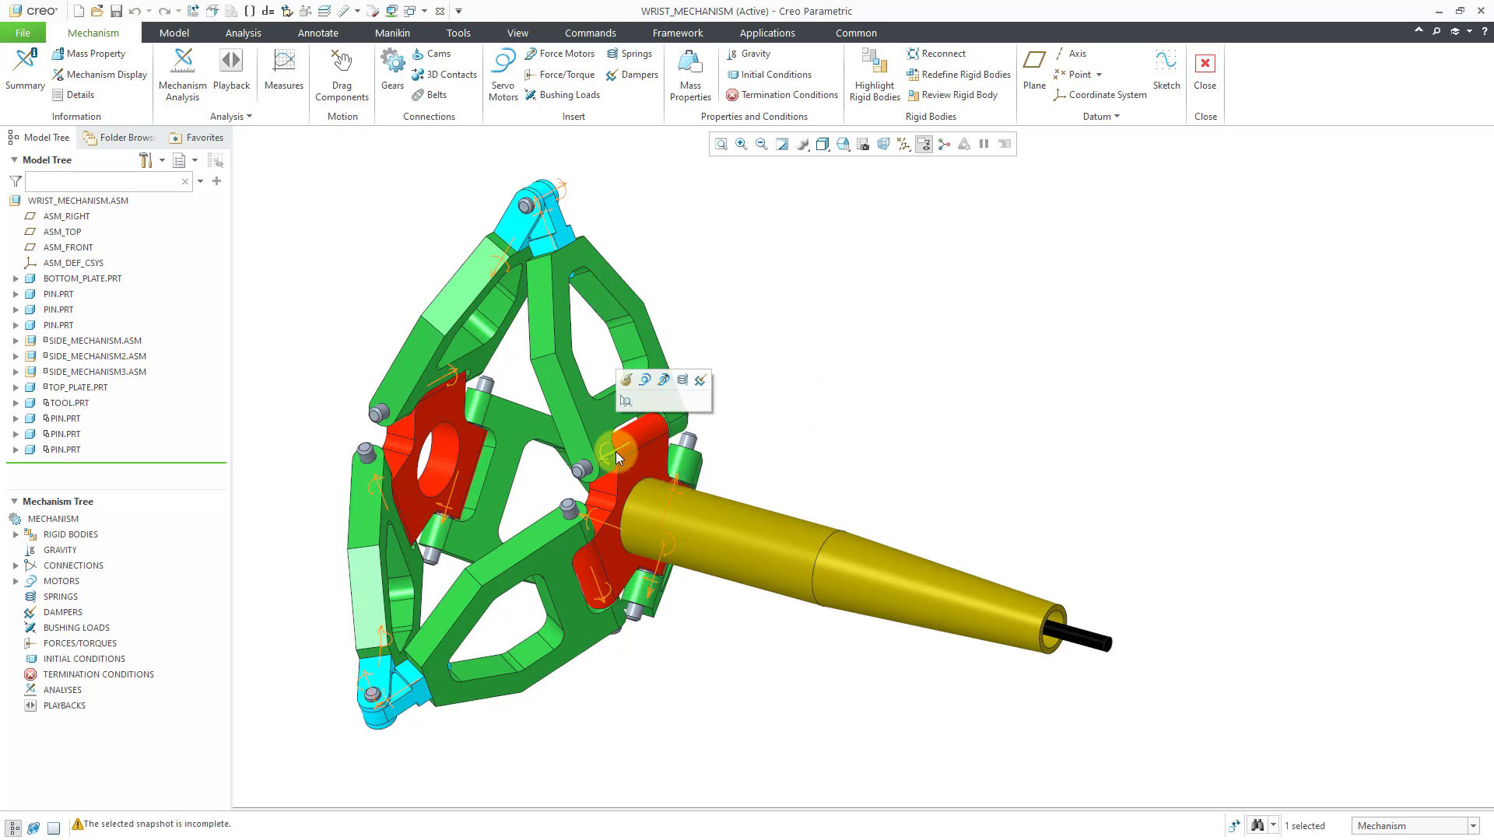
left_click(646, 380)
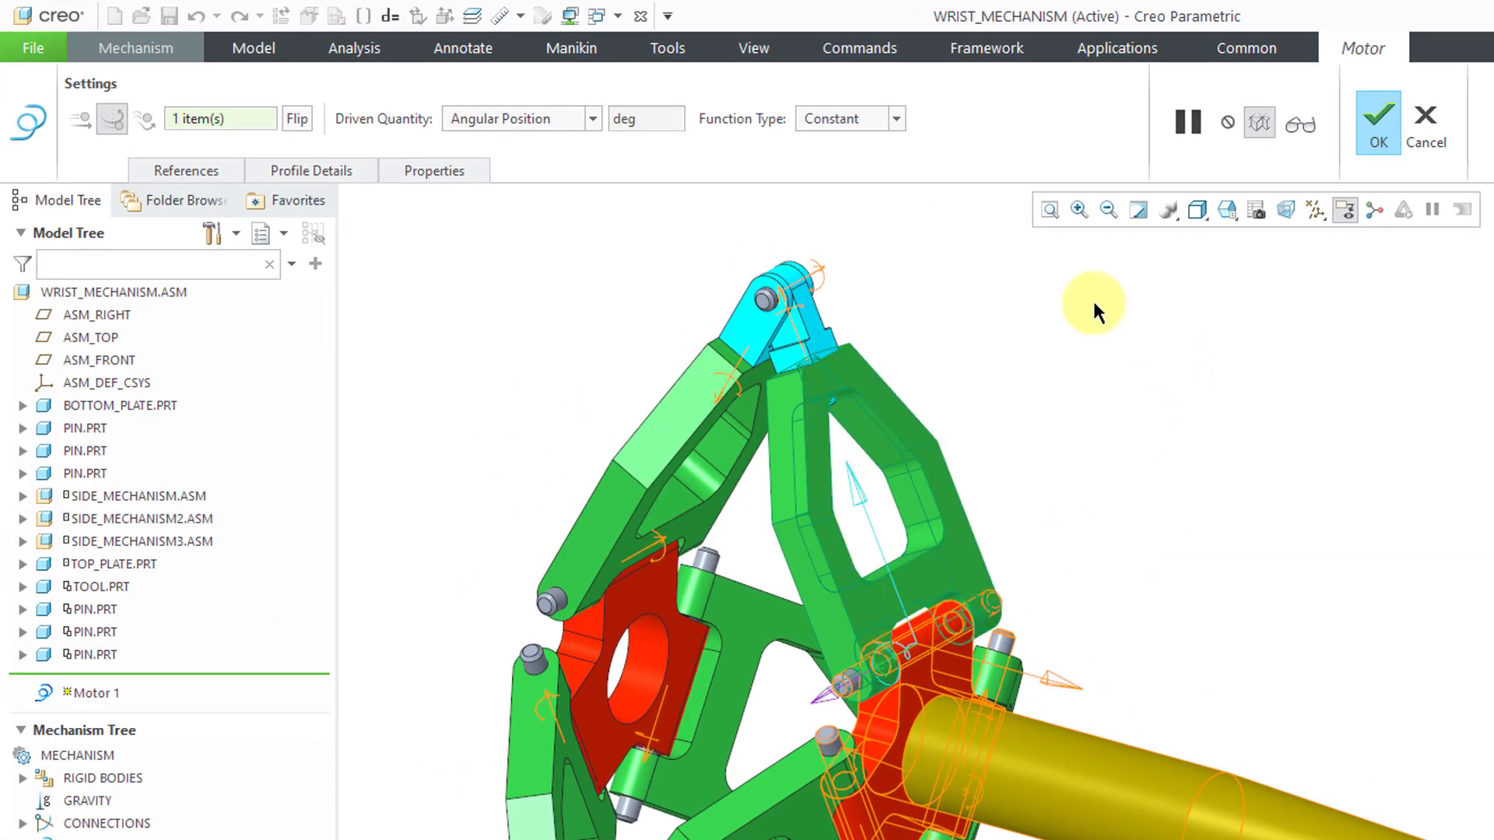
left_click(194, 171)
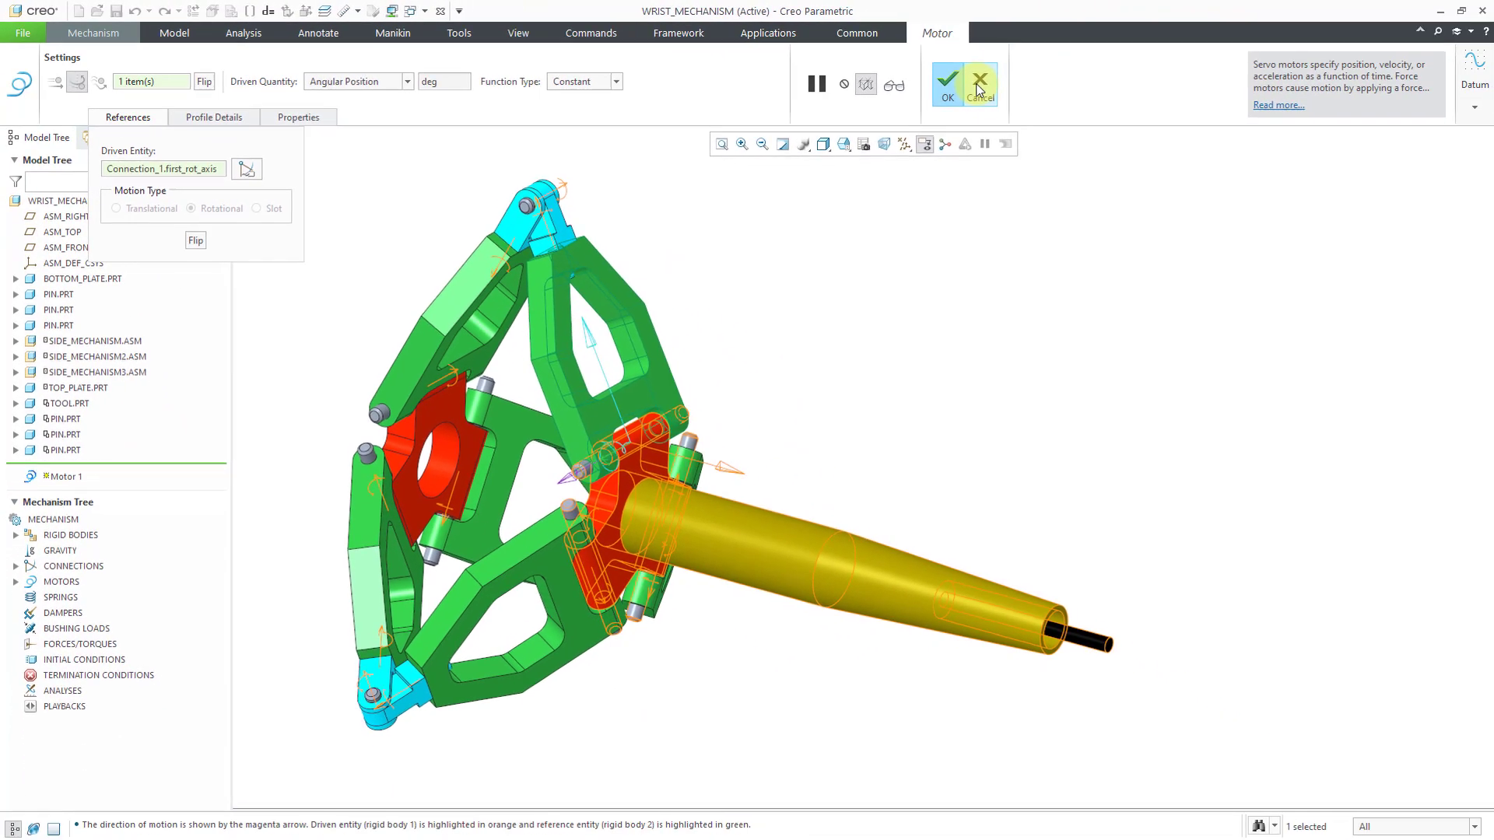
left_click(1378, 125)
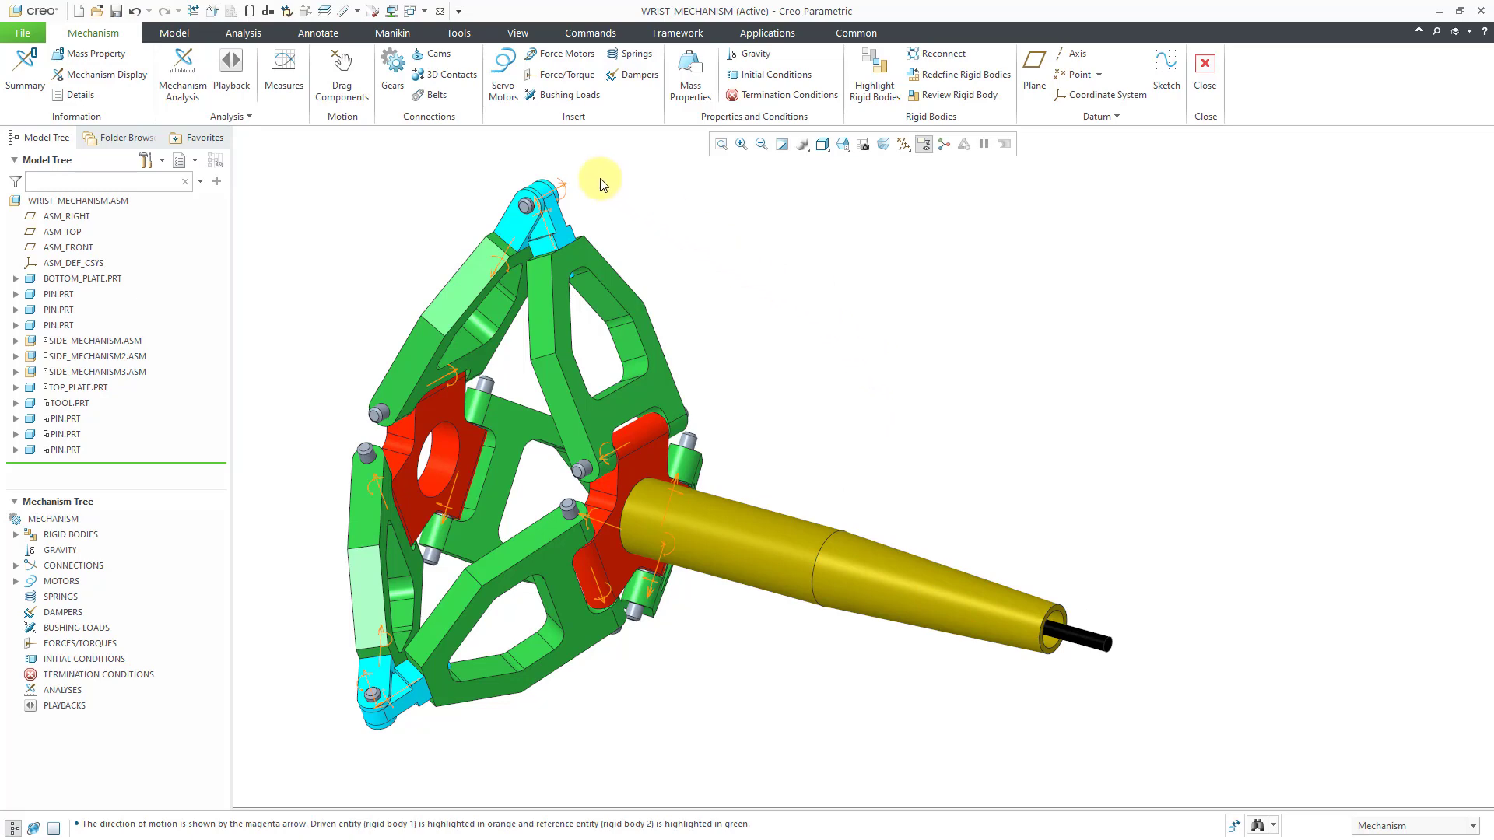
Create a translational servo motor with the TOP_PLATE face as driven entity and the BOTTOM_PLATE face as reference entity.
left_click(507, 99)
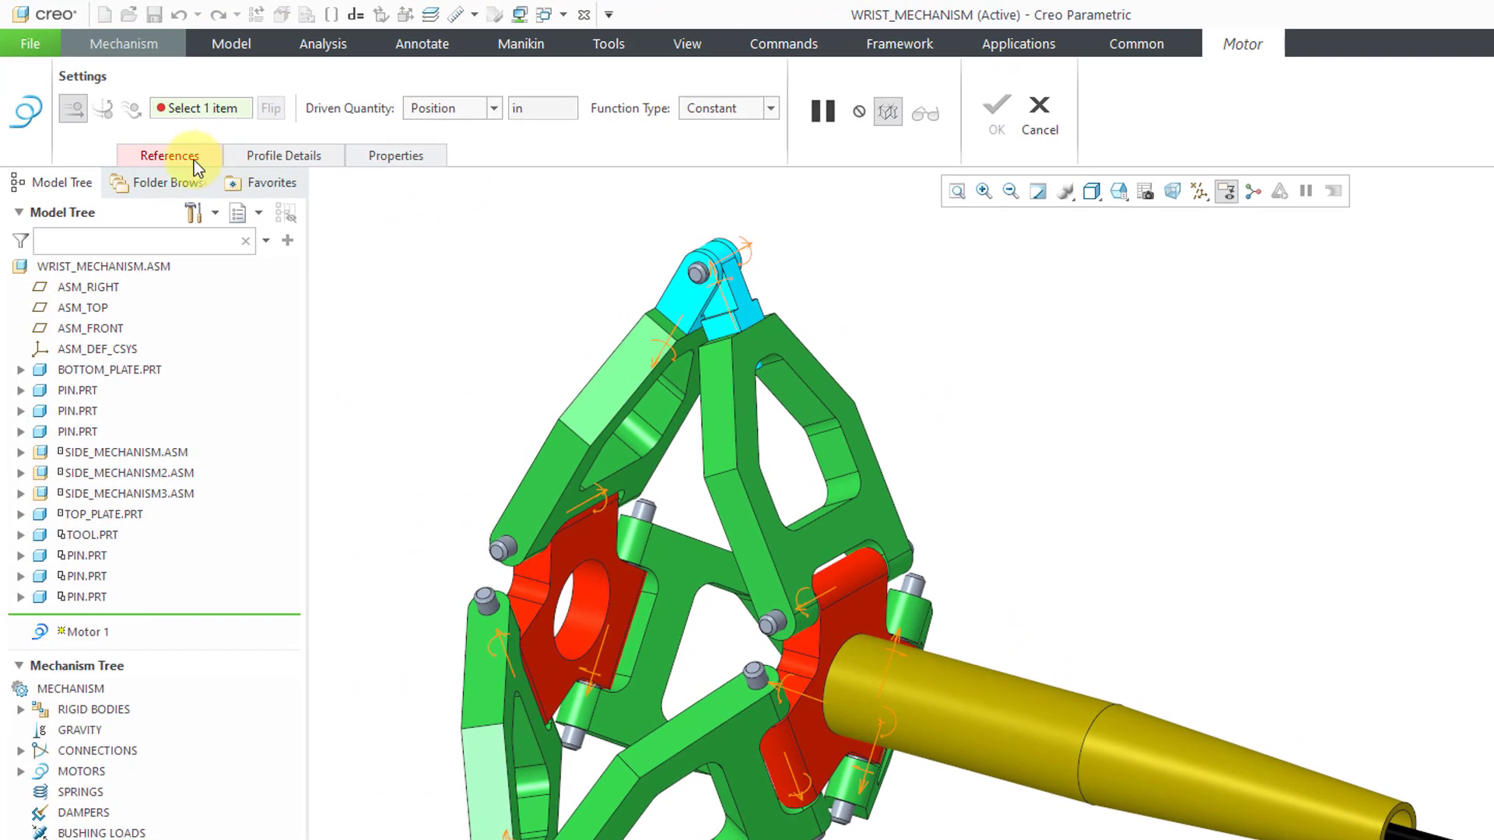
left_click(193, 161)
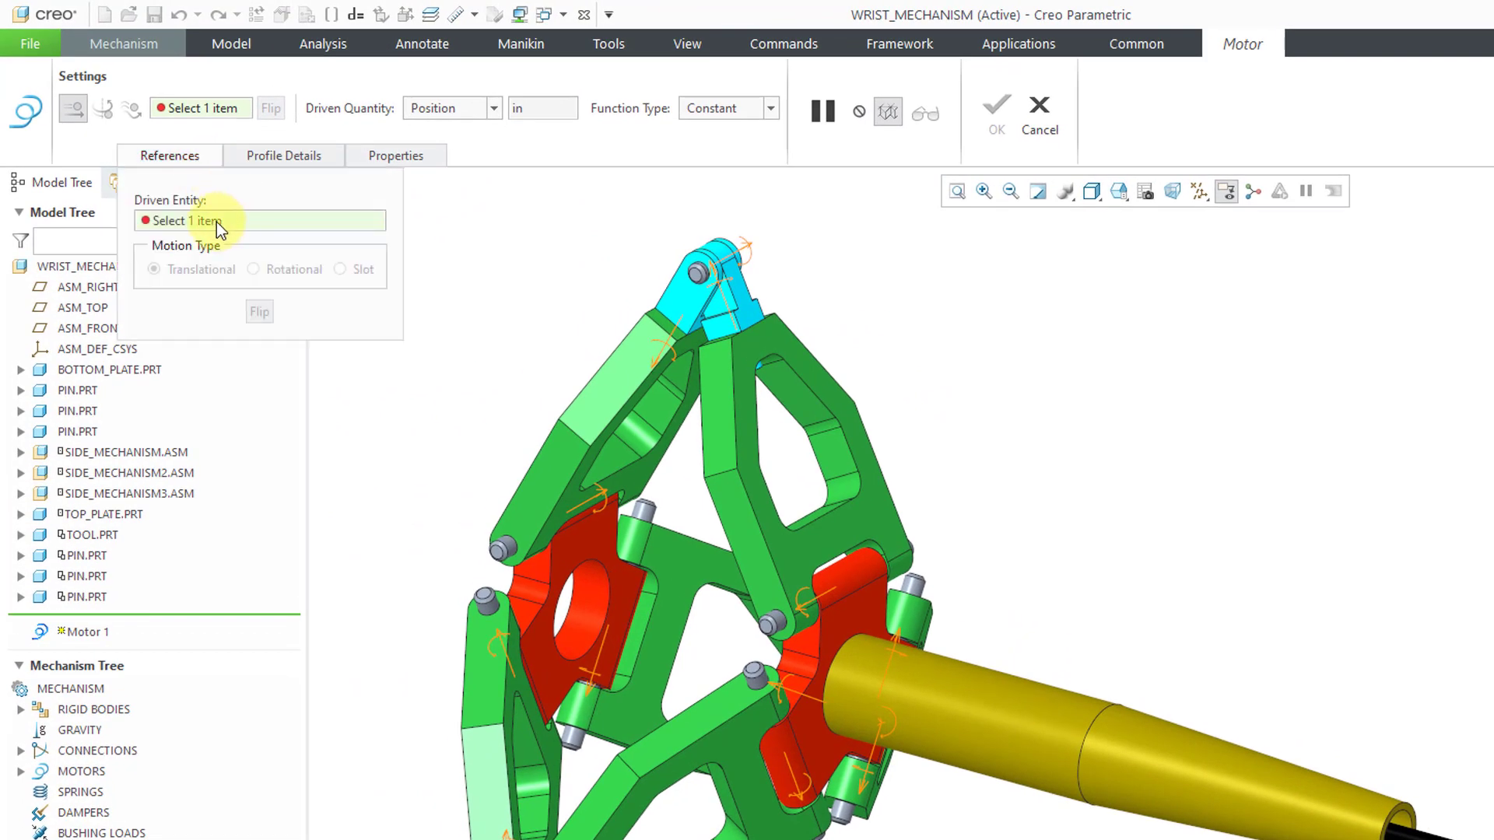
left_click(862, 627)
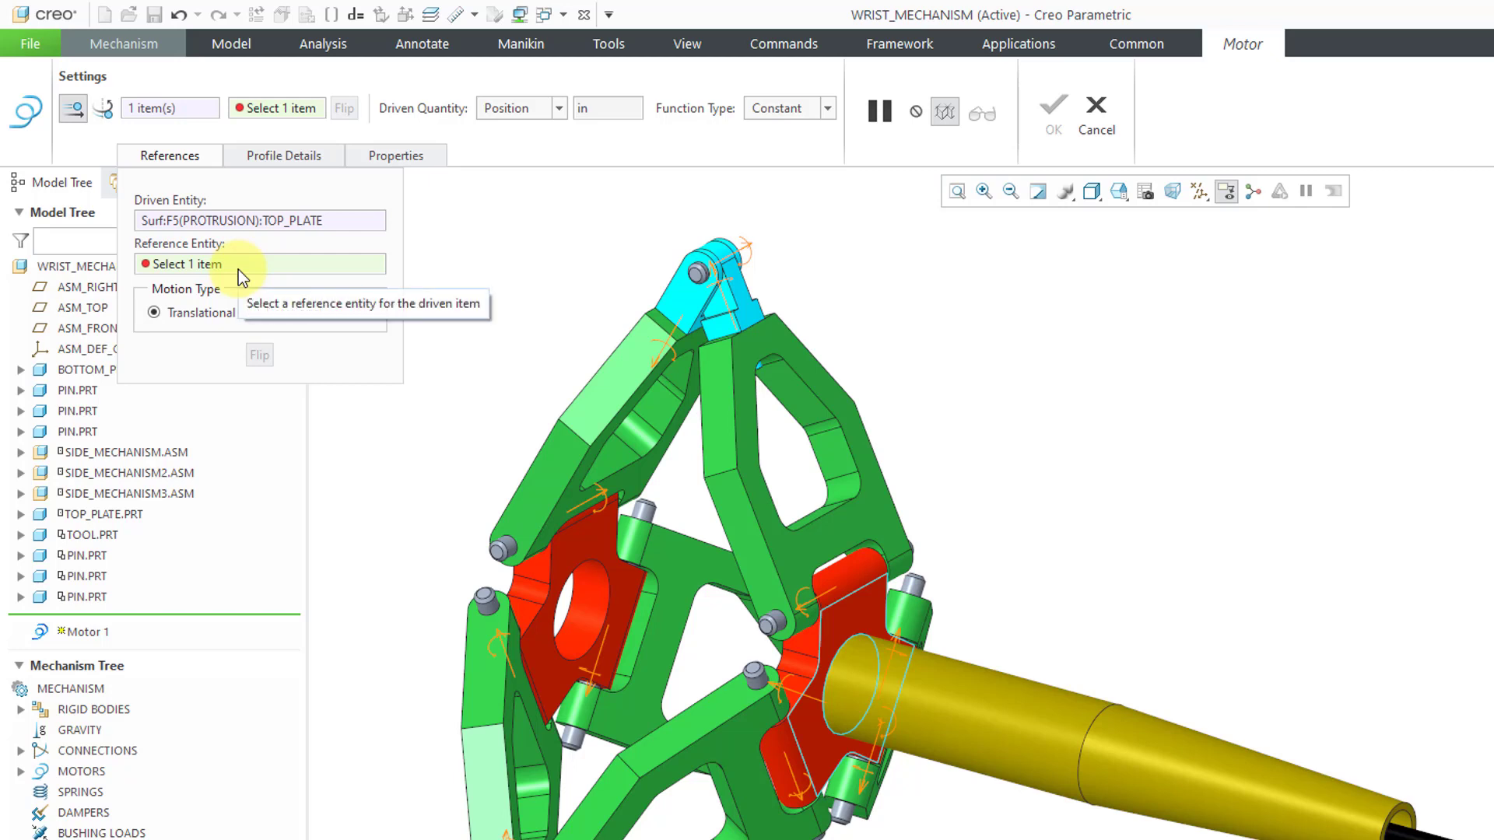
left_click(583, 549)
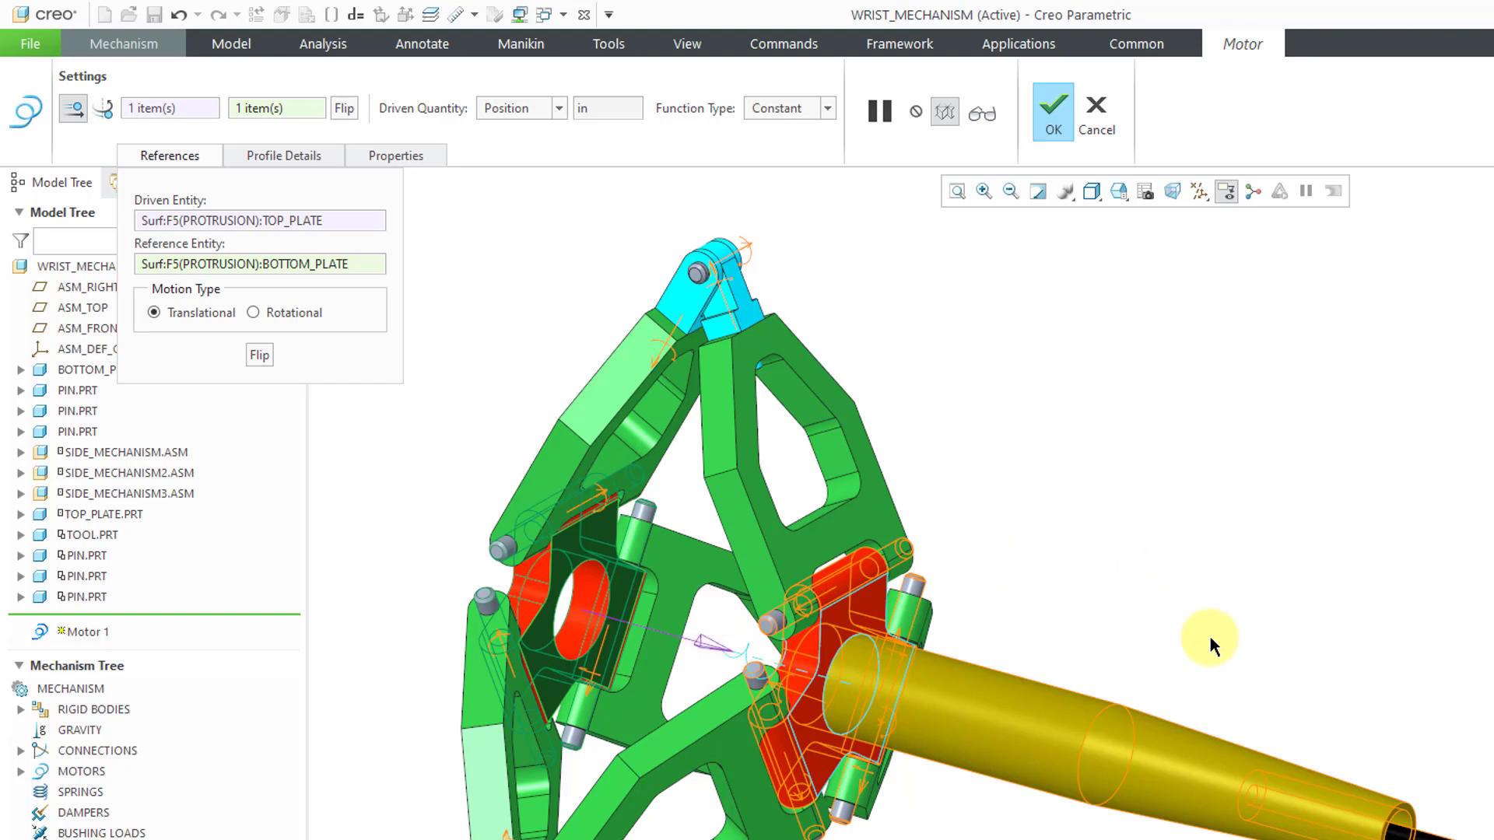
Keep Position as the motor's driven quantity, set its function type to Cosine, and graph the position profile.
left_click(282, 158)
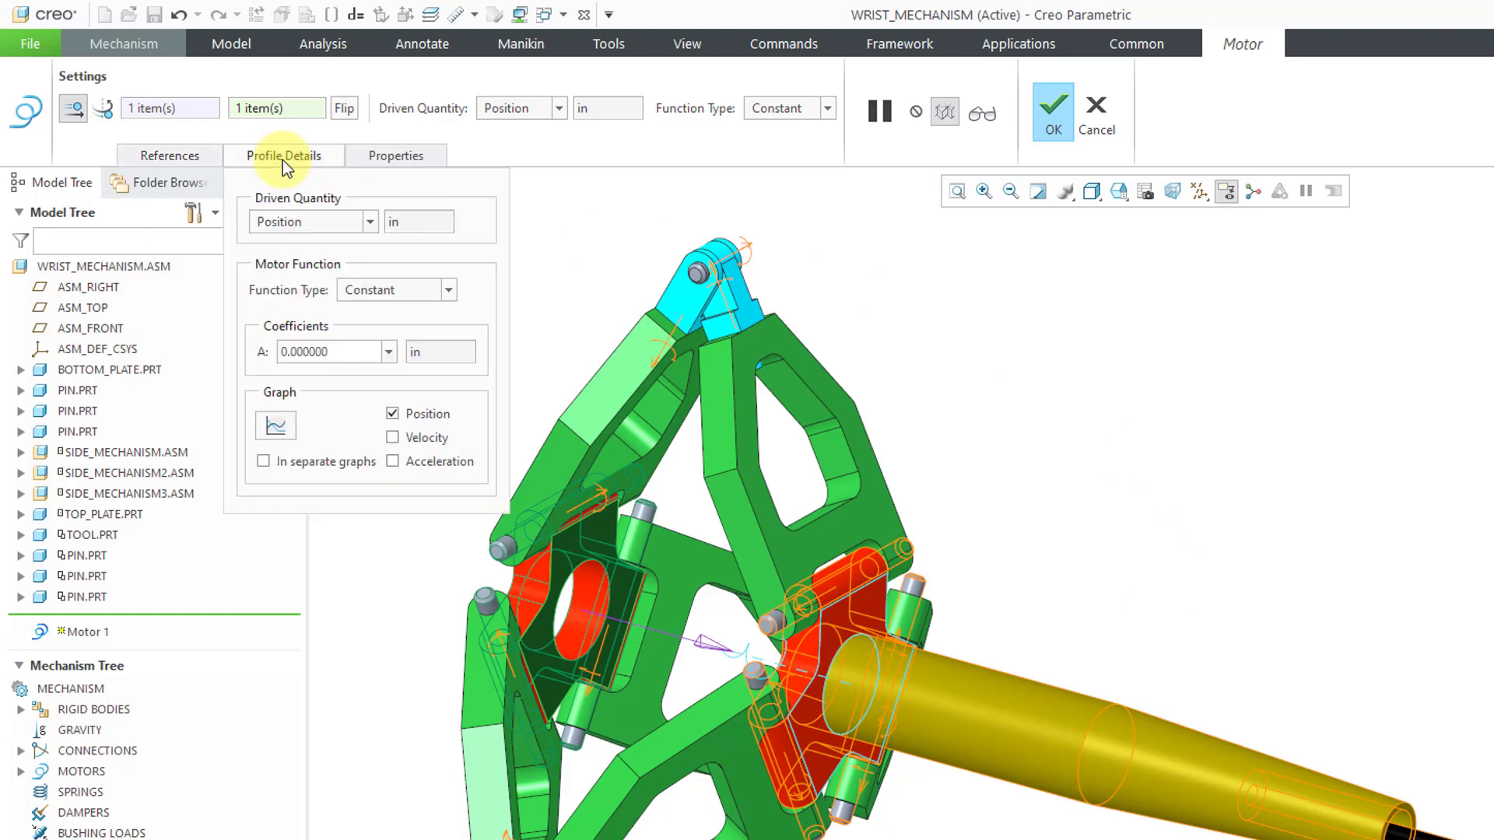
left_click(371, 224)
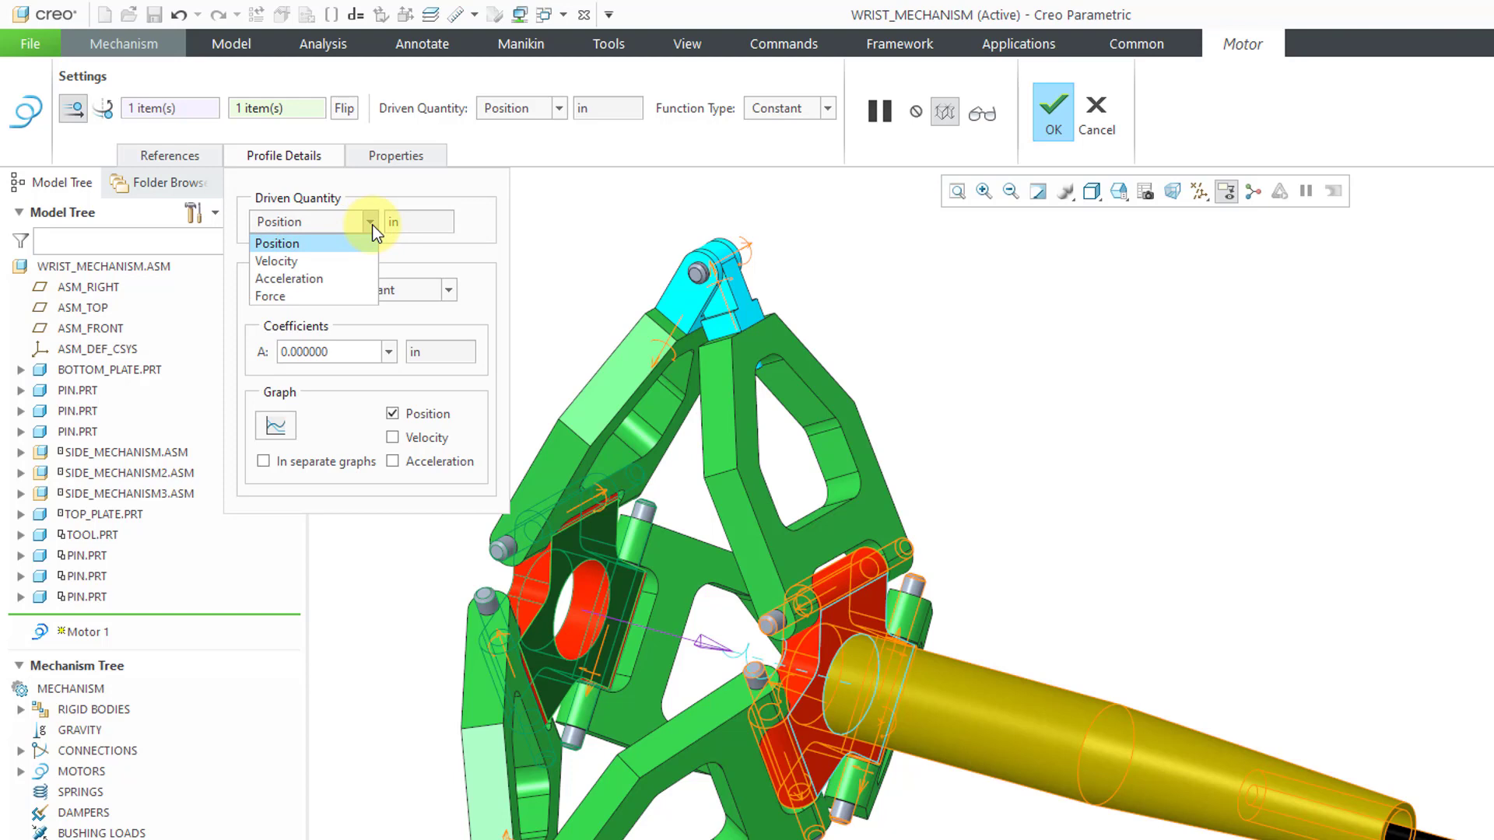
left_click(371, 224)
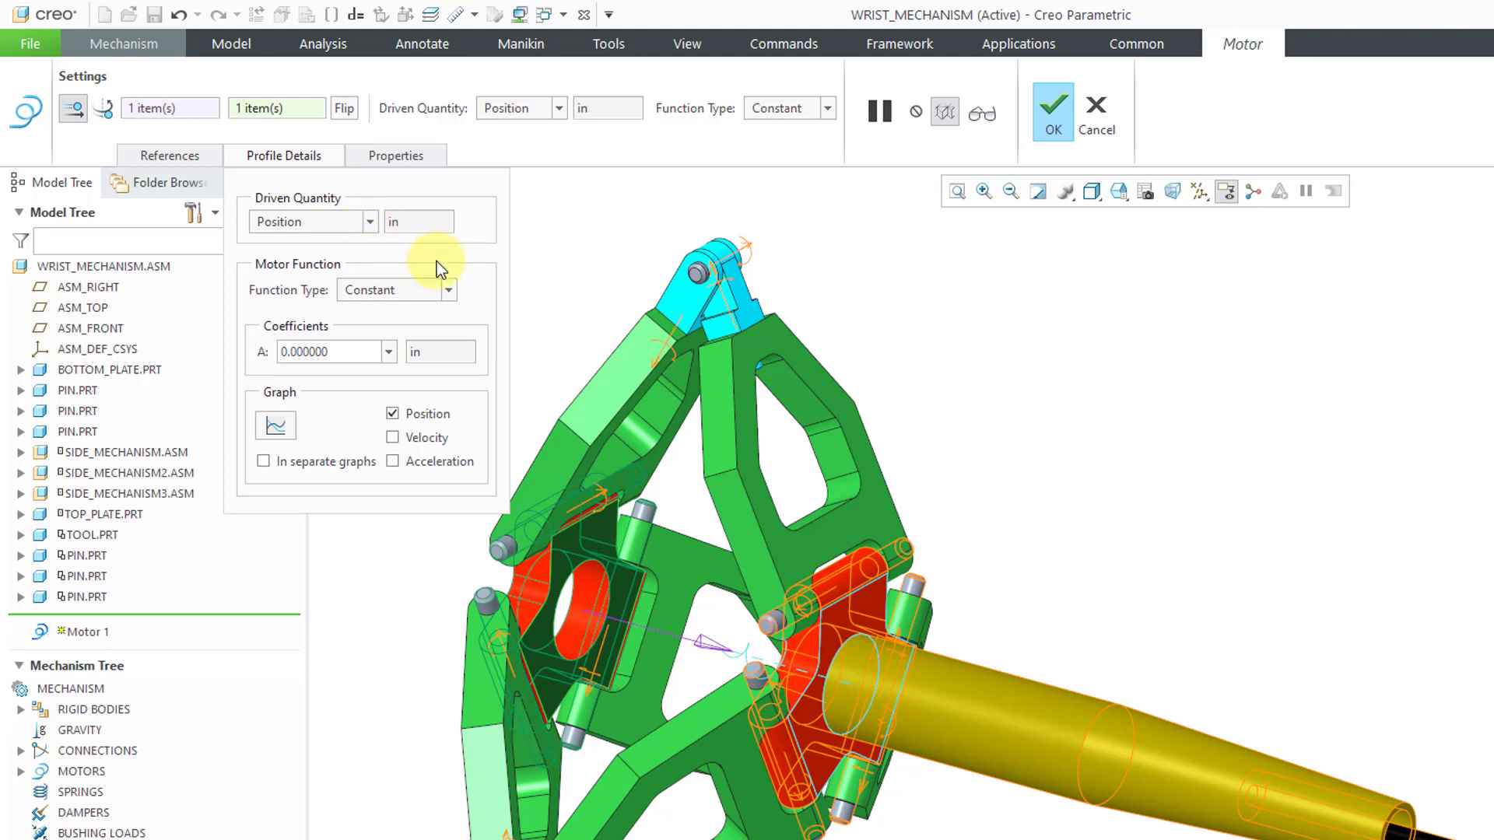
left_click(427, 302)
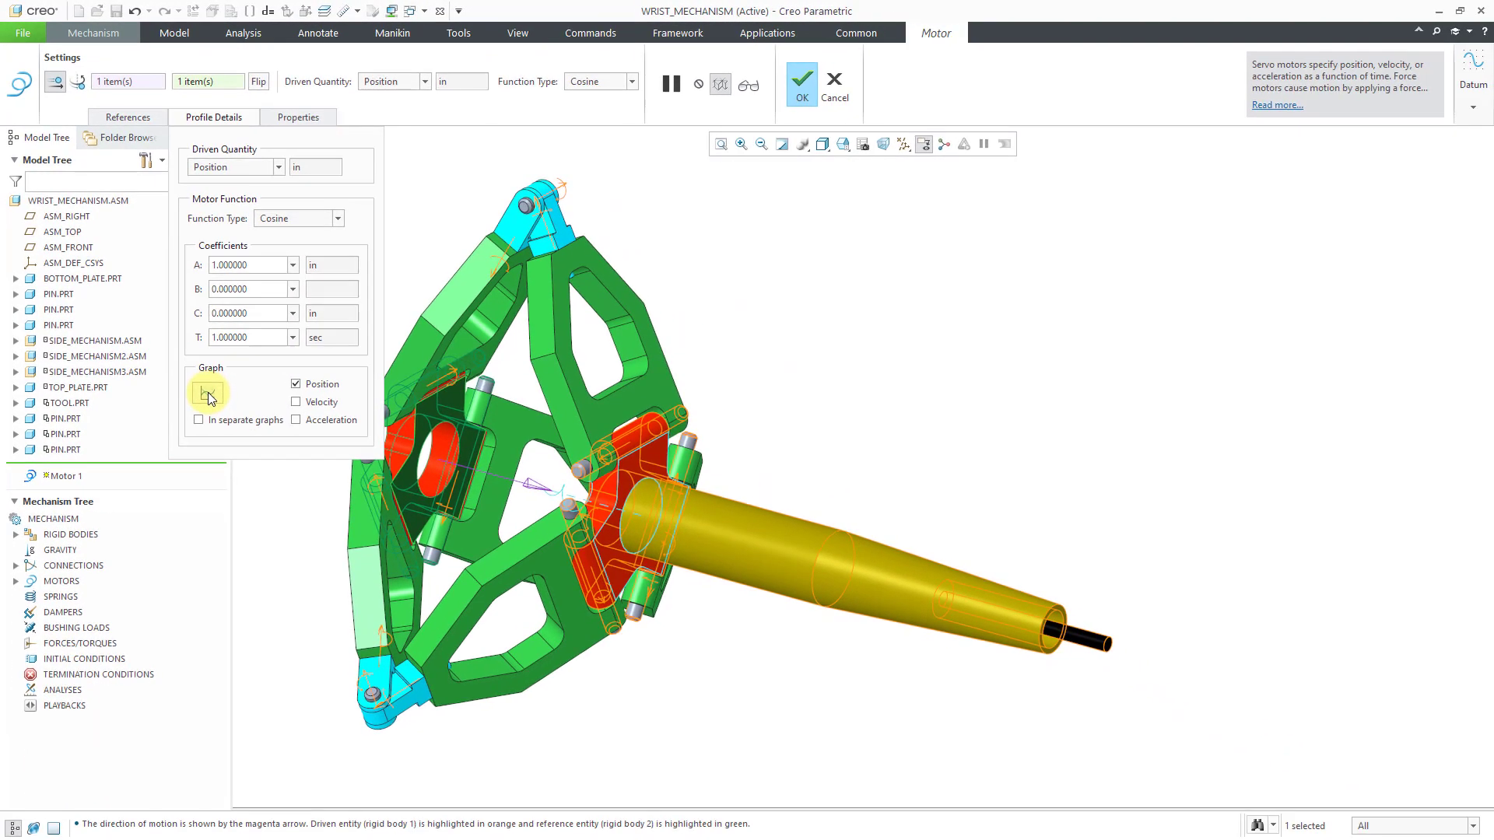
left_click(207, 392)
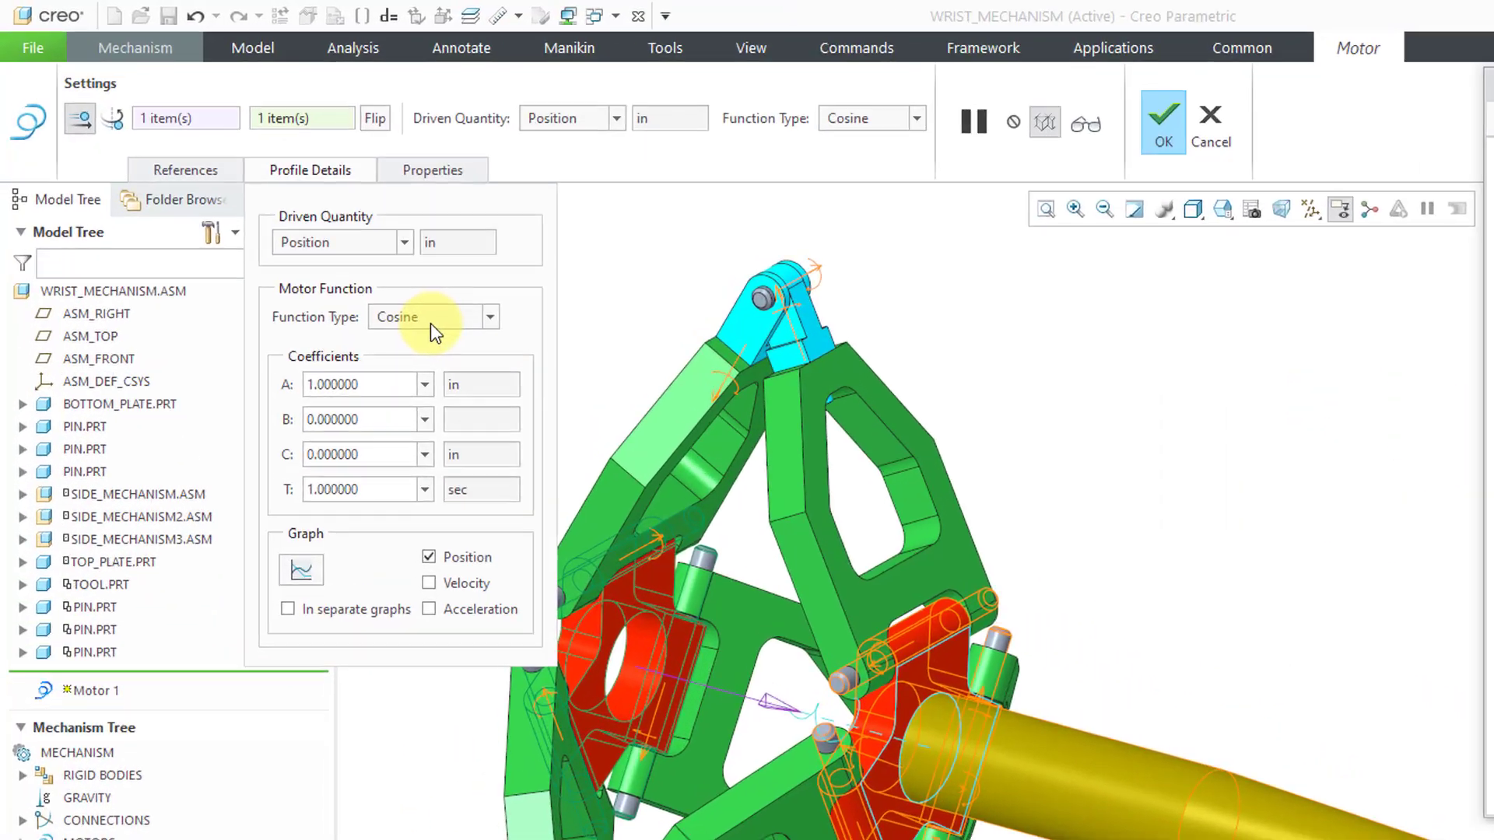
mouse_move(298, 224)
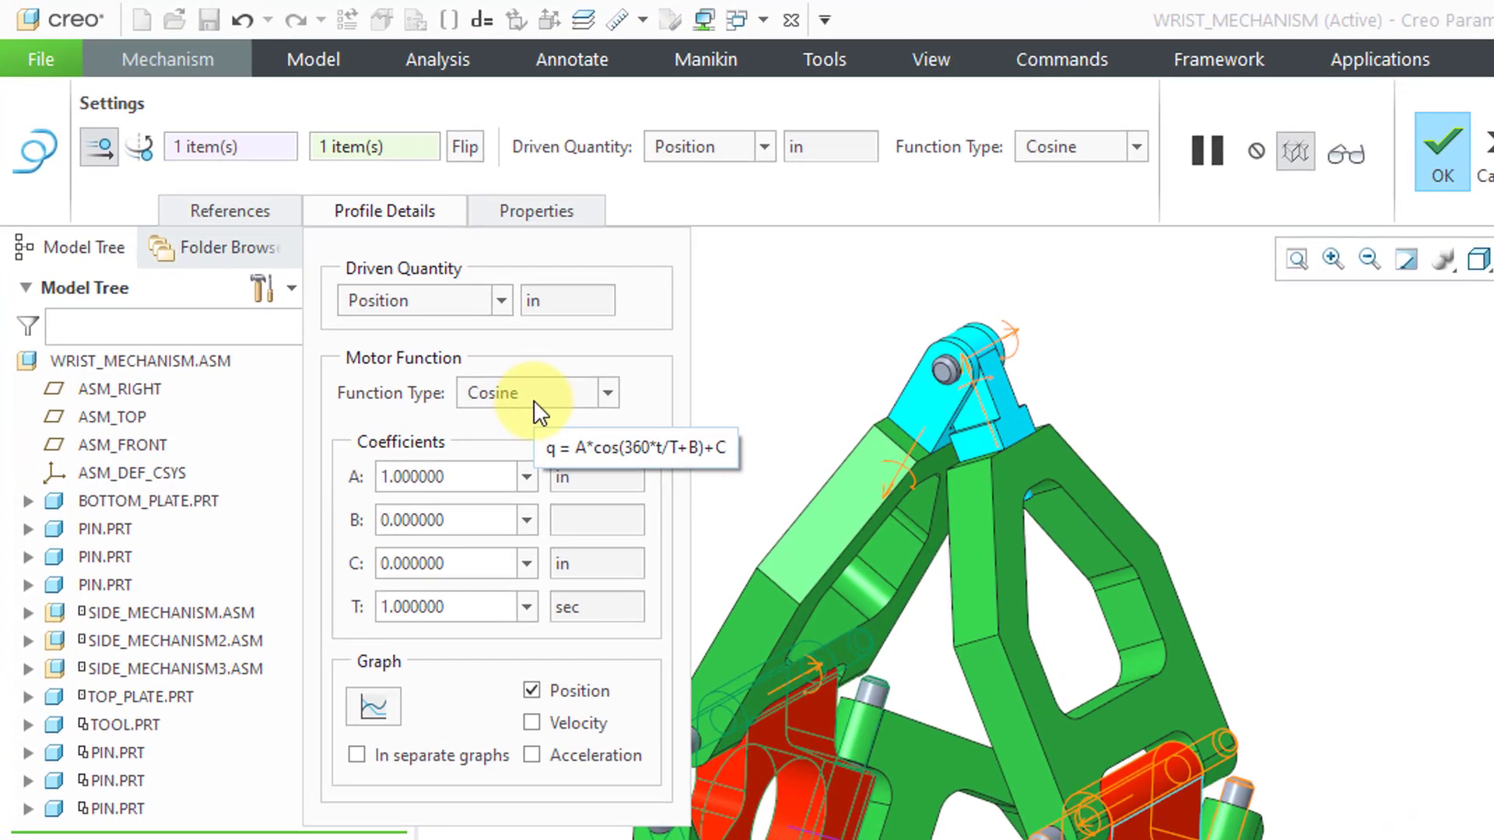
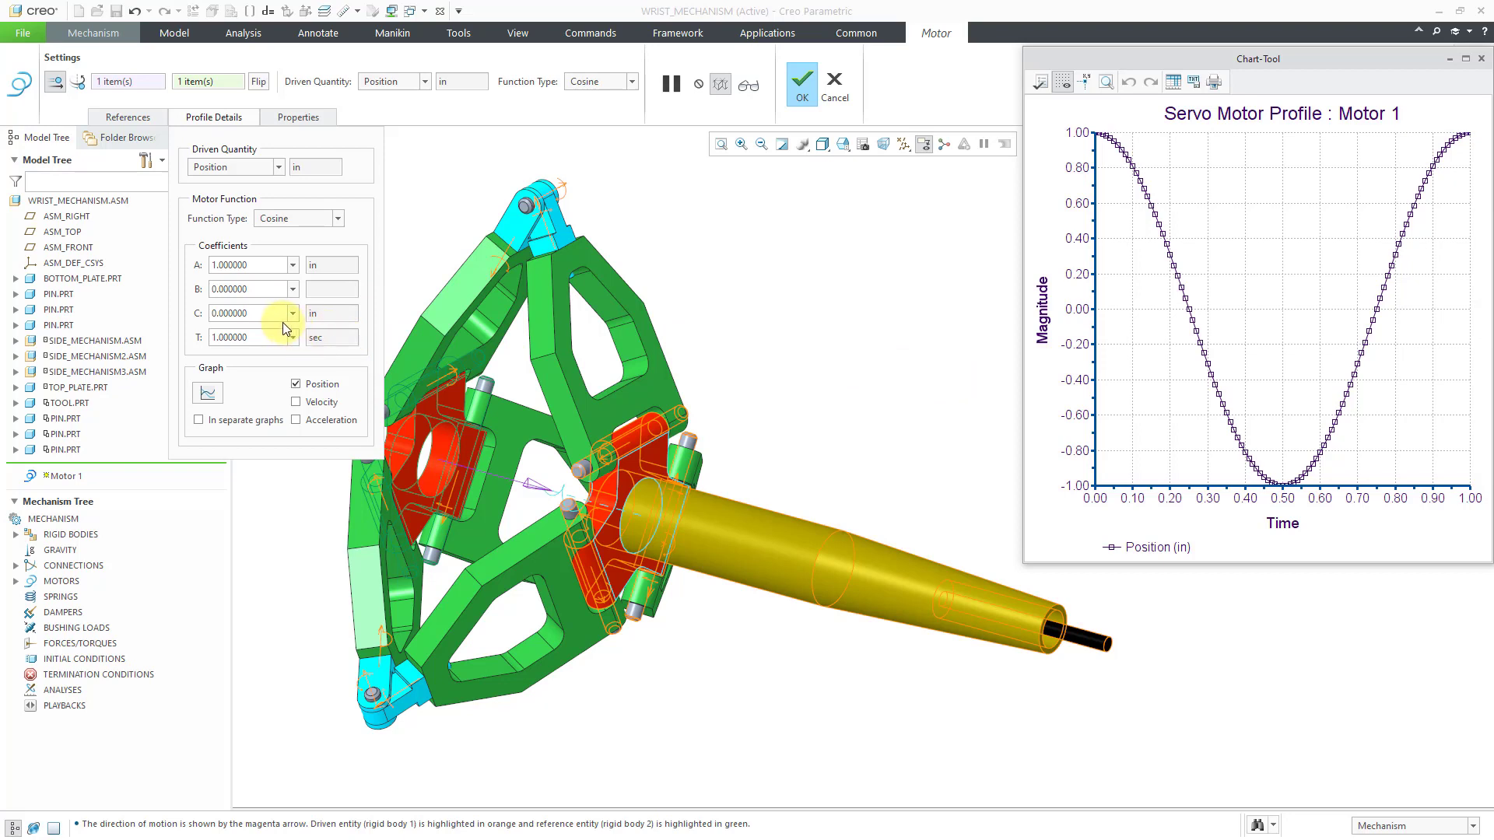
Set the cosine profile's coefficient B to 270 and its period T to 8 sec.
double_click(272, 289)
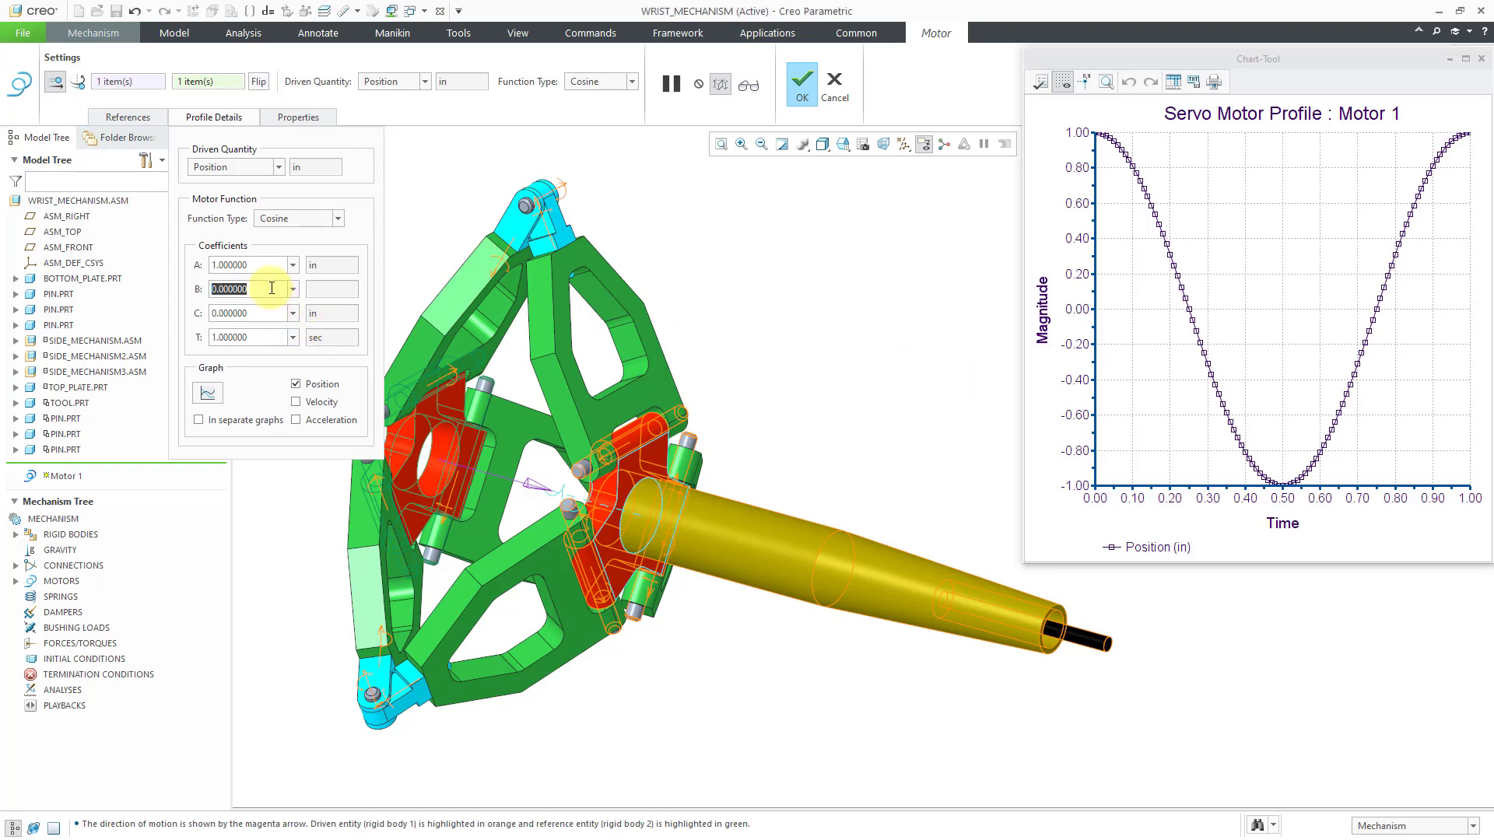
type("270")
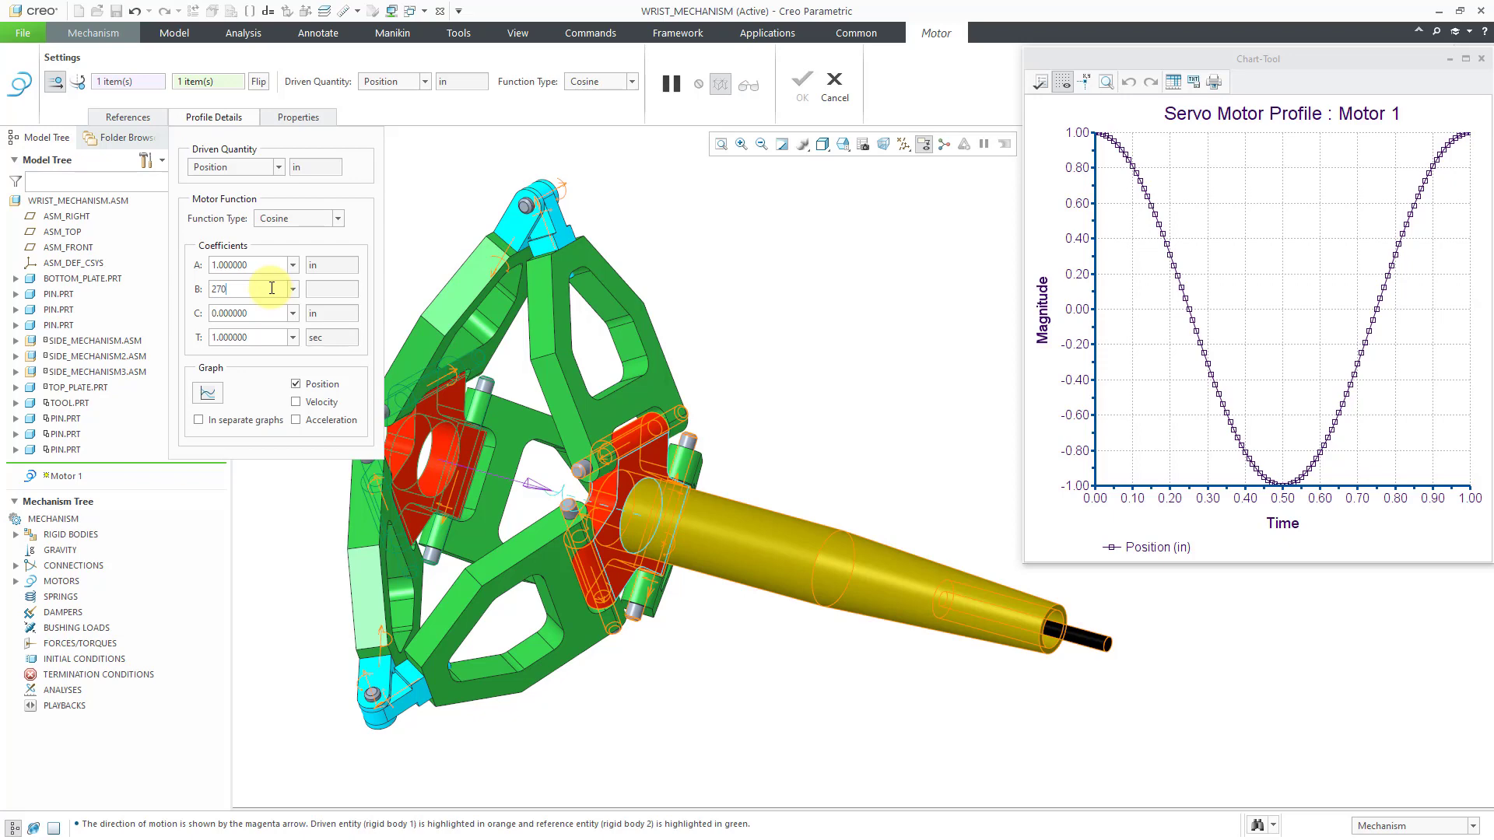
key("Return")
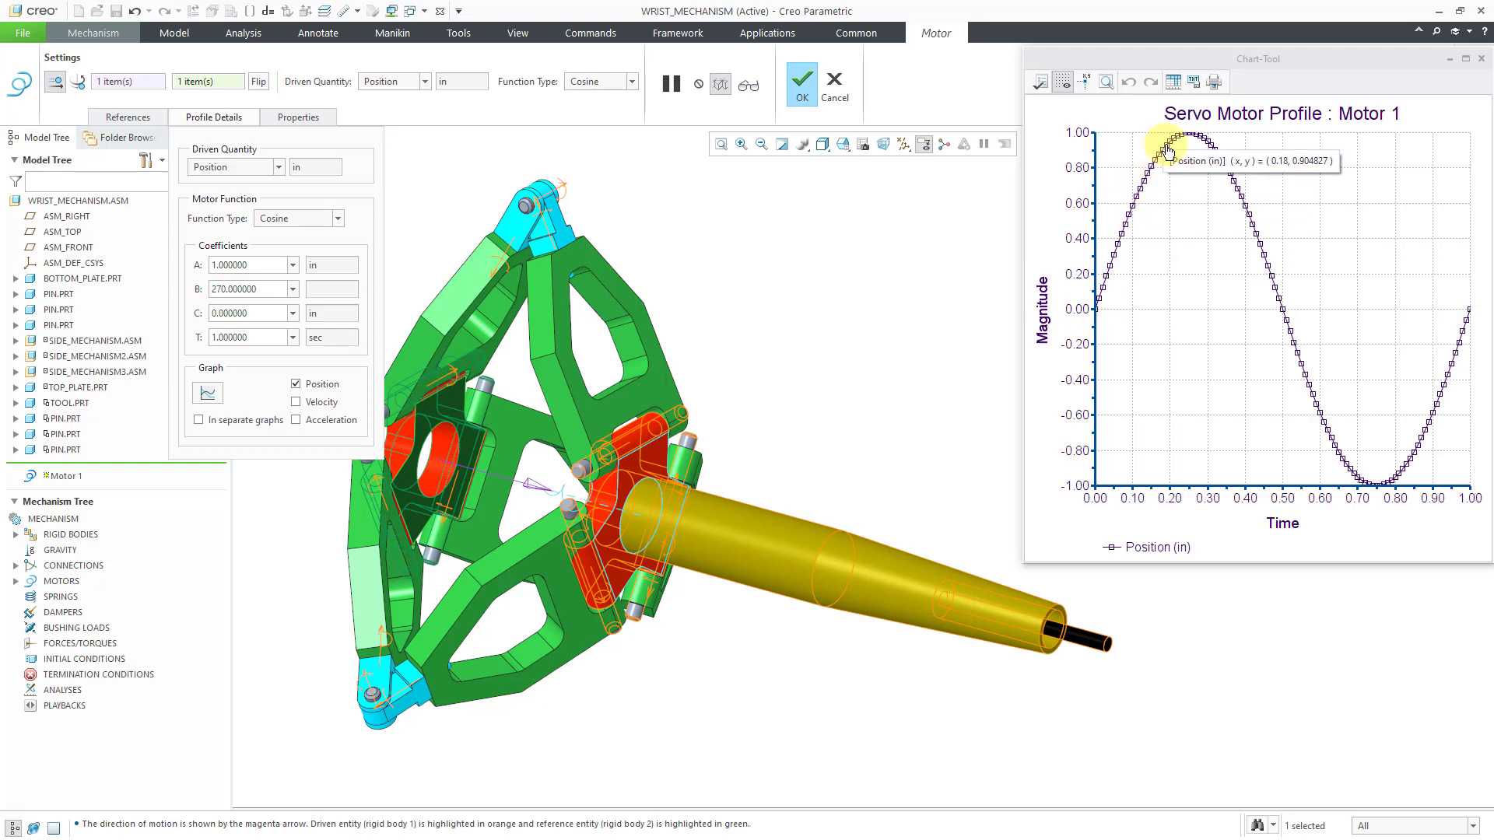
mouse_move(1233, 189)
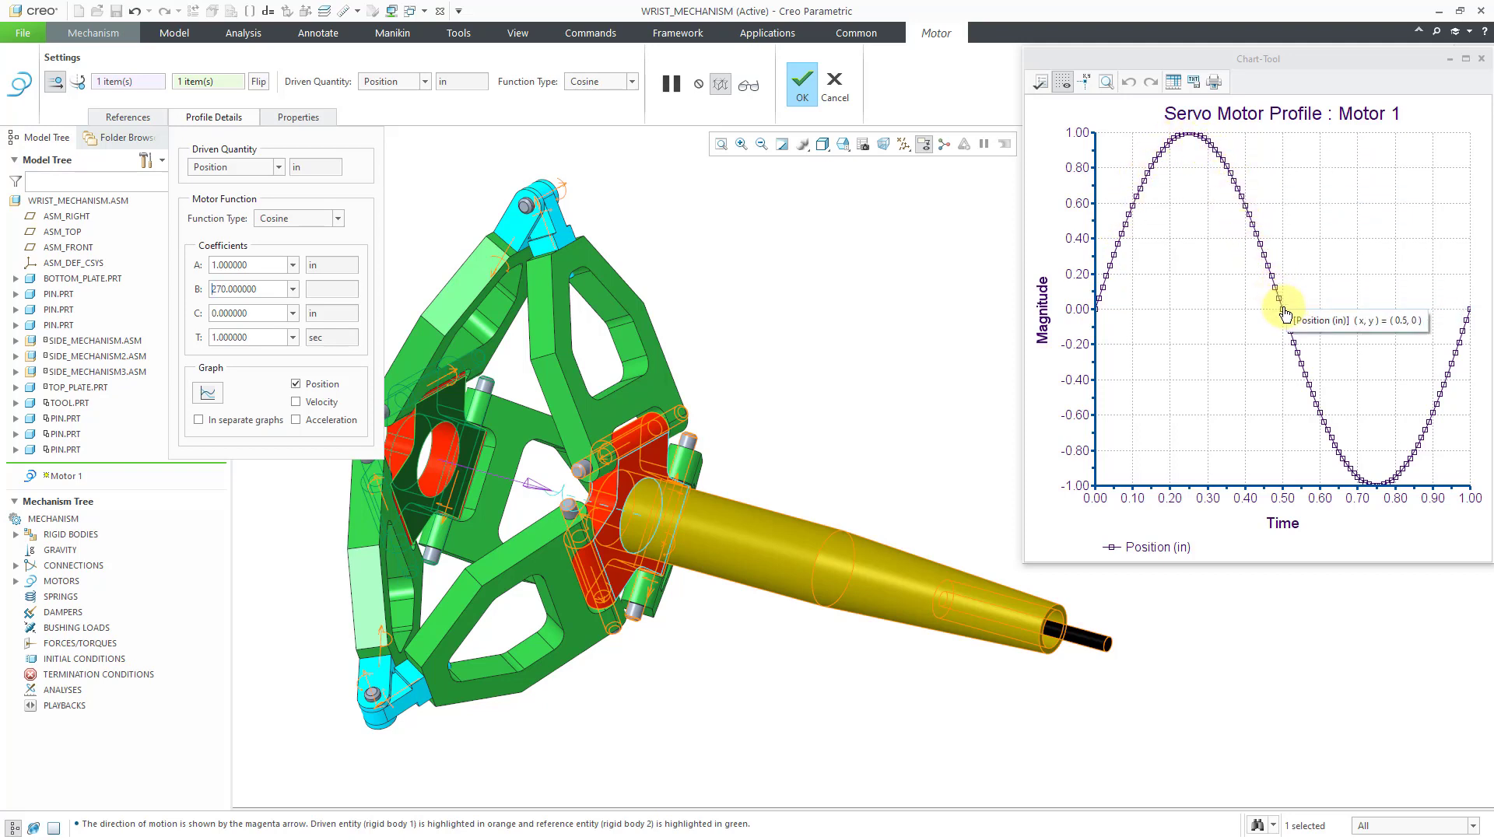
mouse_move(1170, 146)
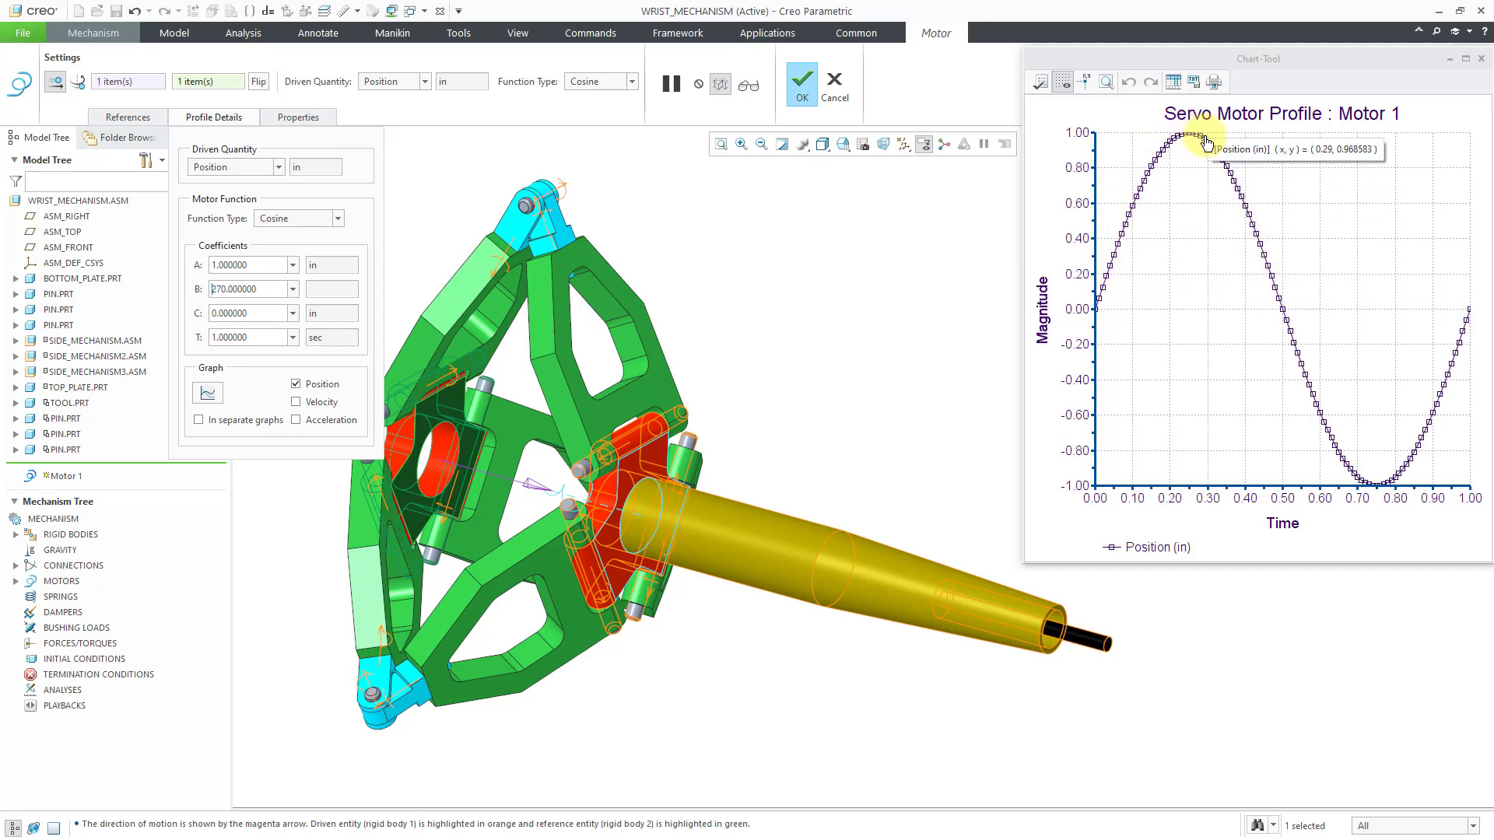
mouse_move(1281, 314)
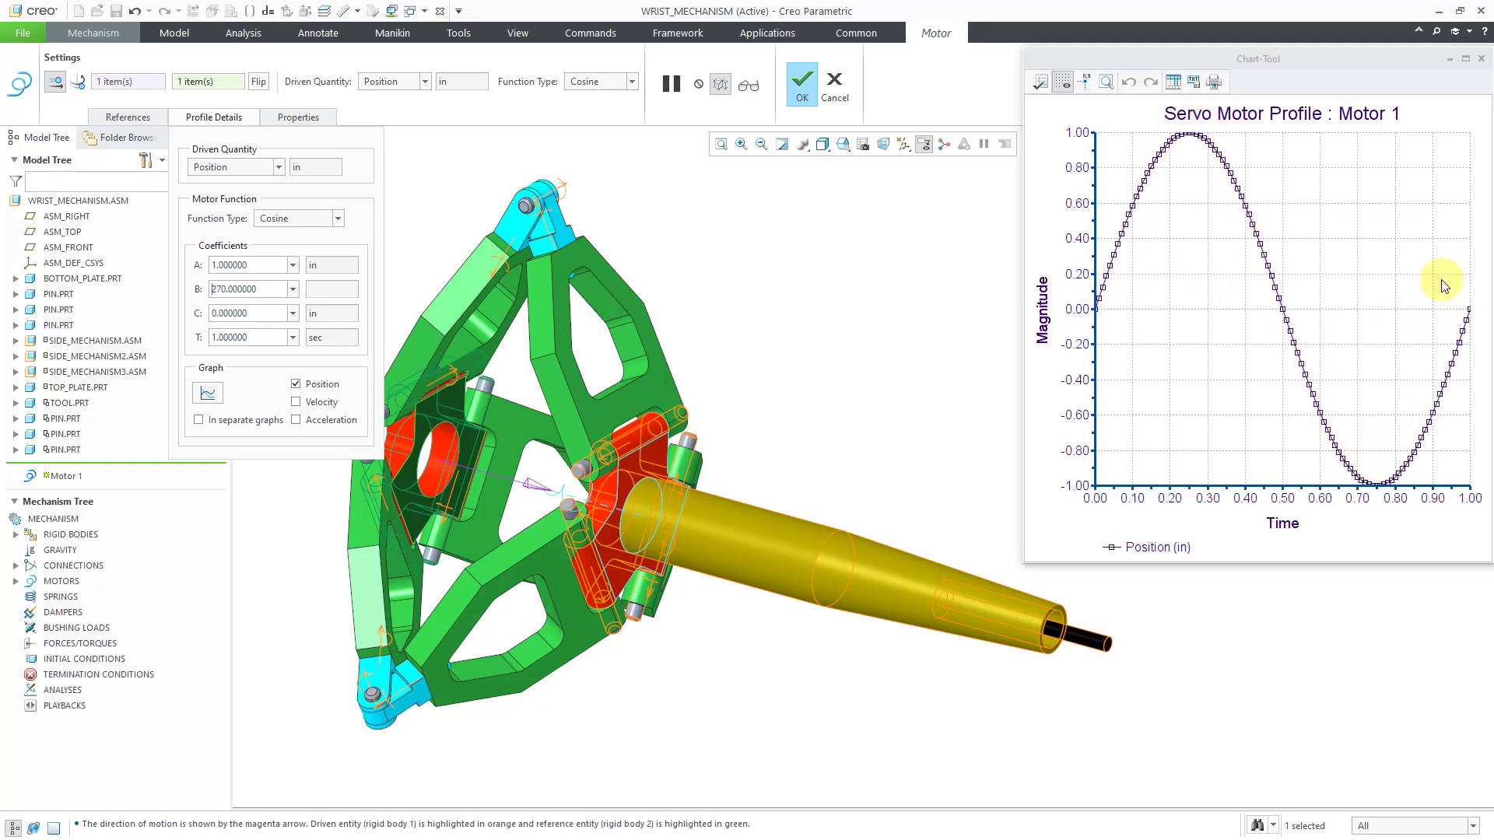
double_click(266, 337)
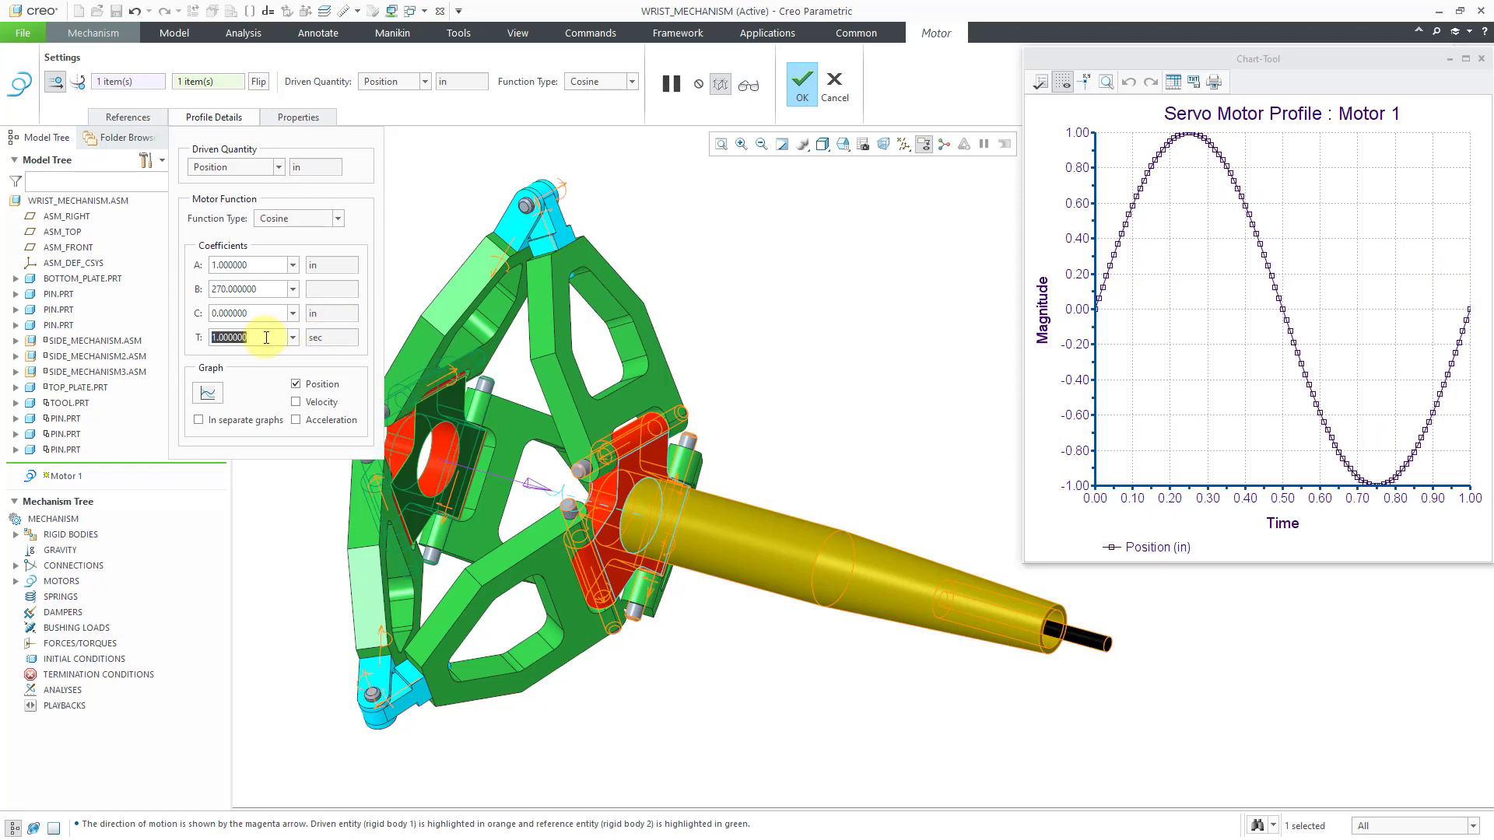
type("8")
key("Return")
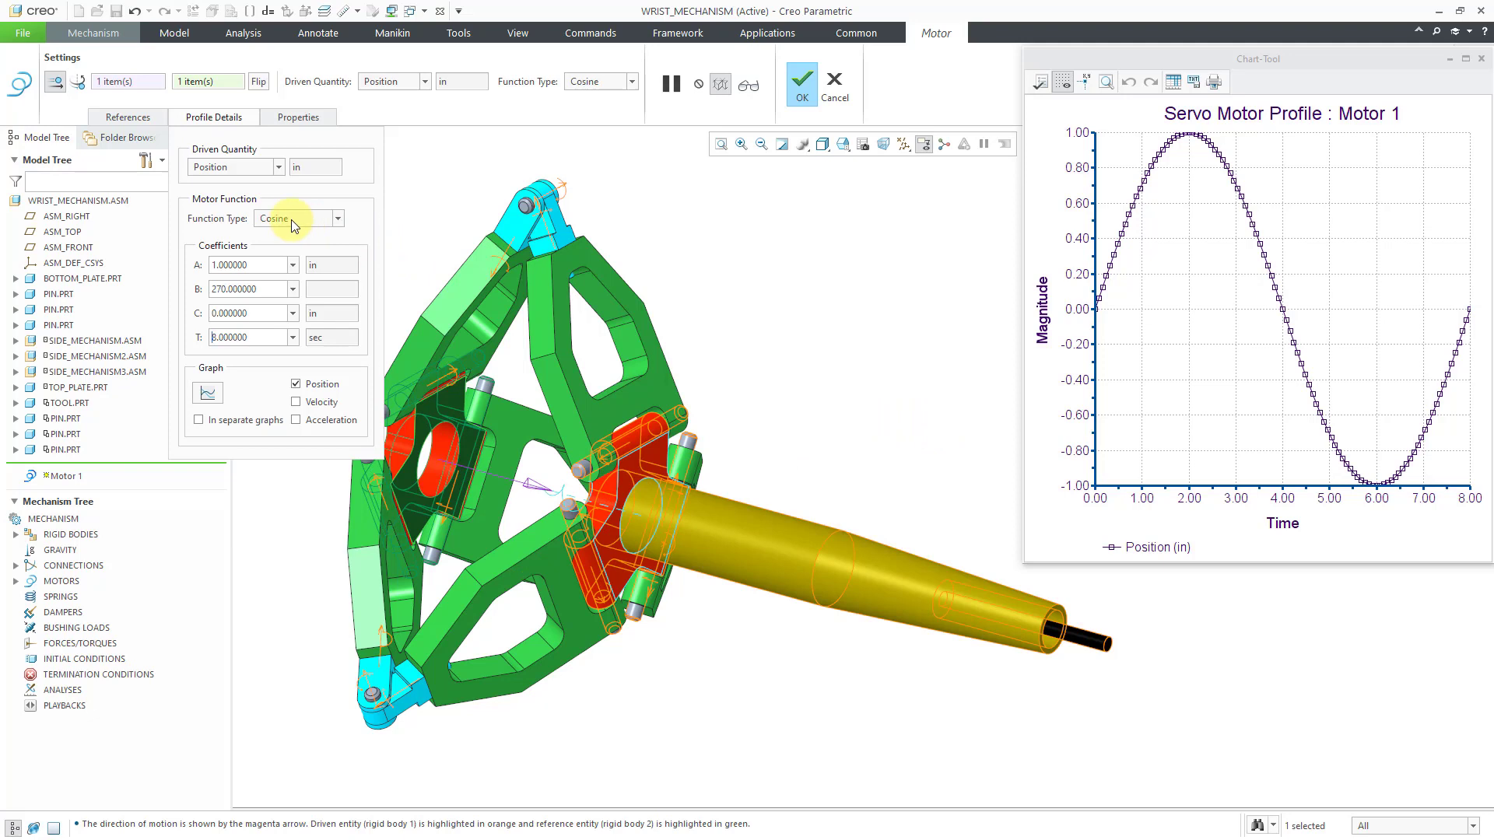
Set the cosine profile's offset C to 1 in and accept the servo motor.
mouse_move(291, 220)
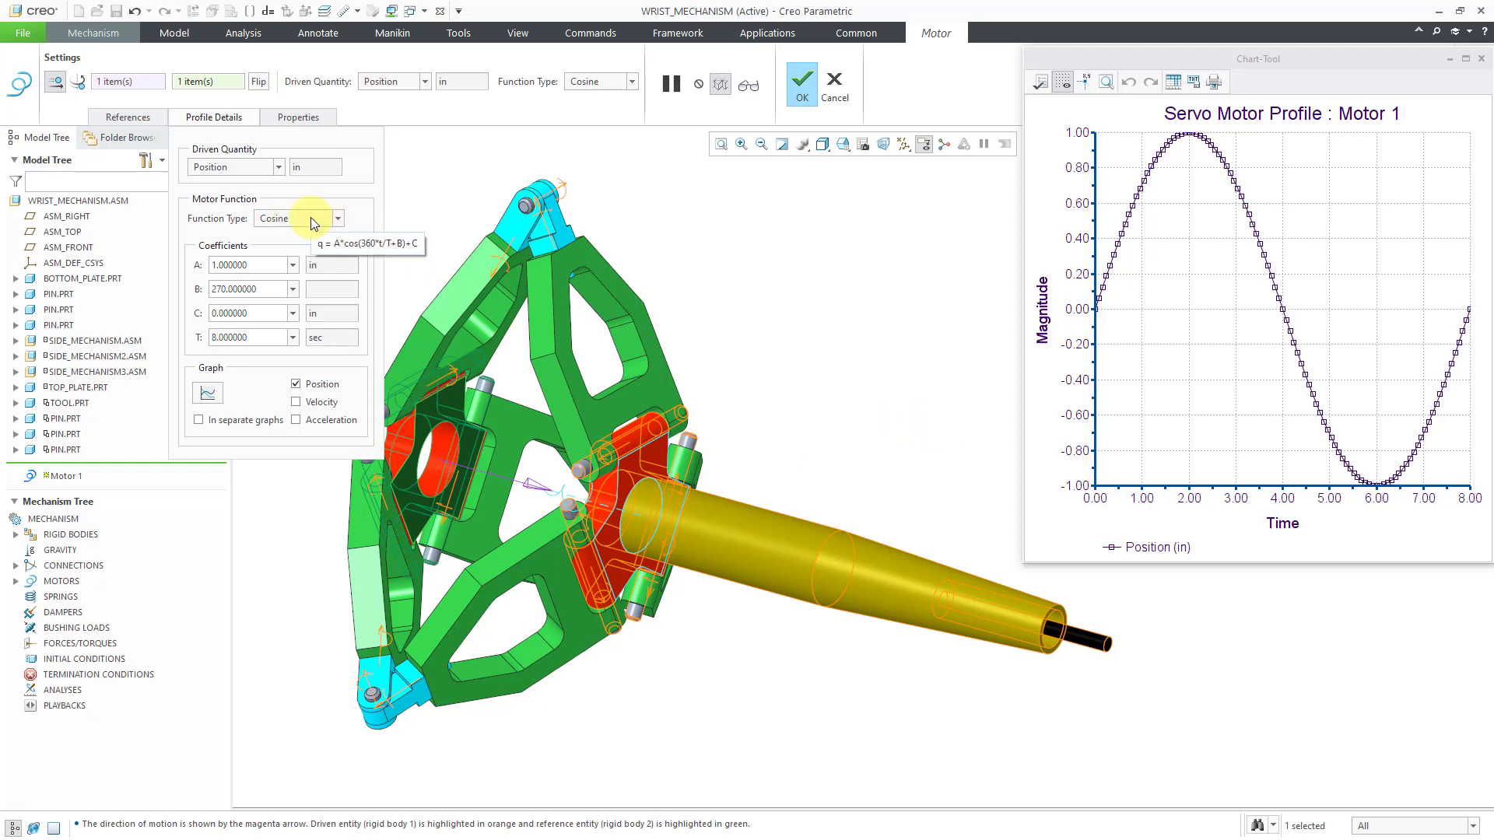
double_click(272, 314)
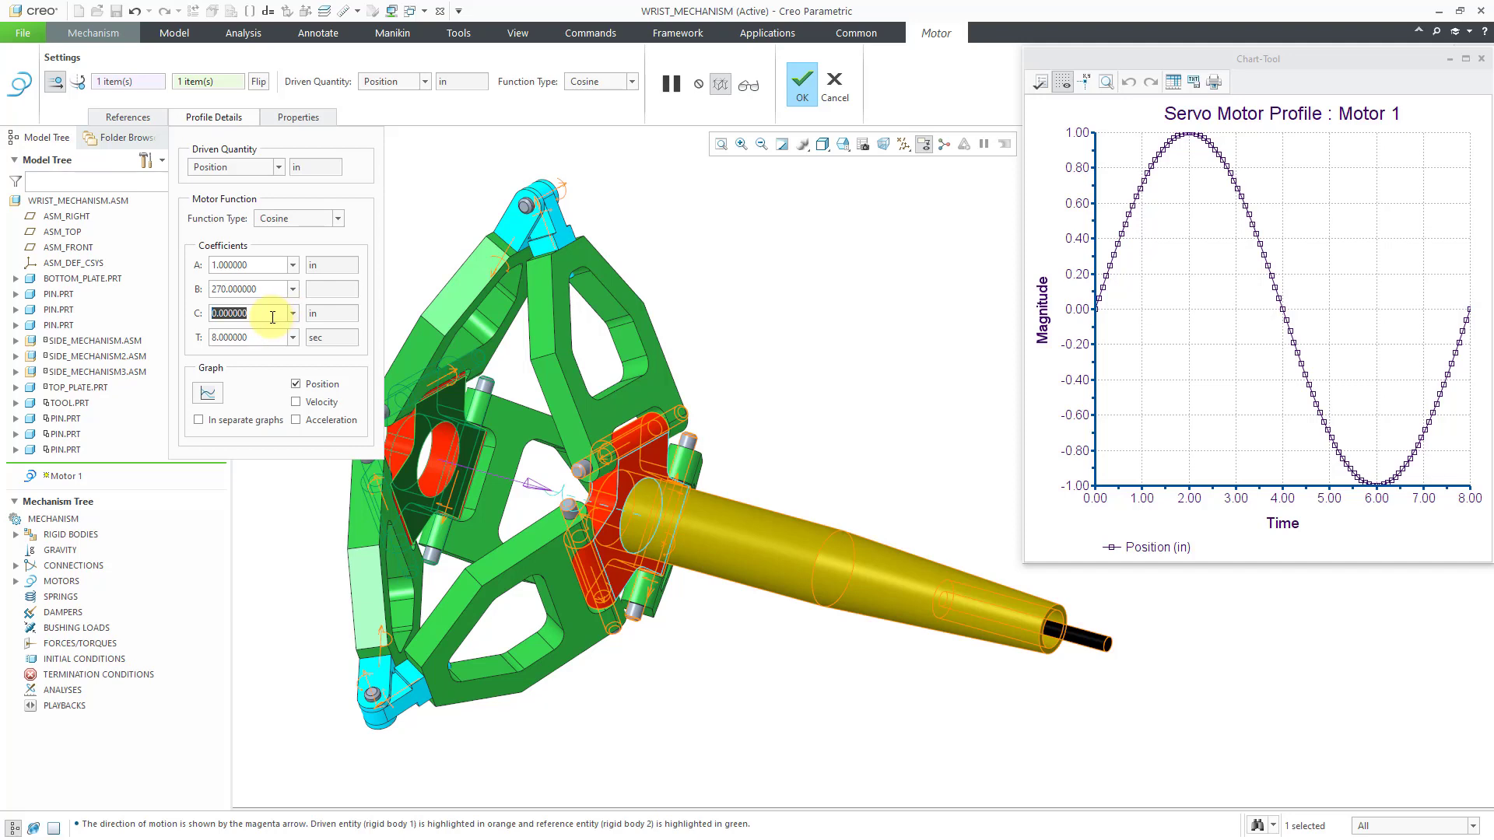
type("1")
key("Return")
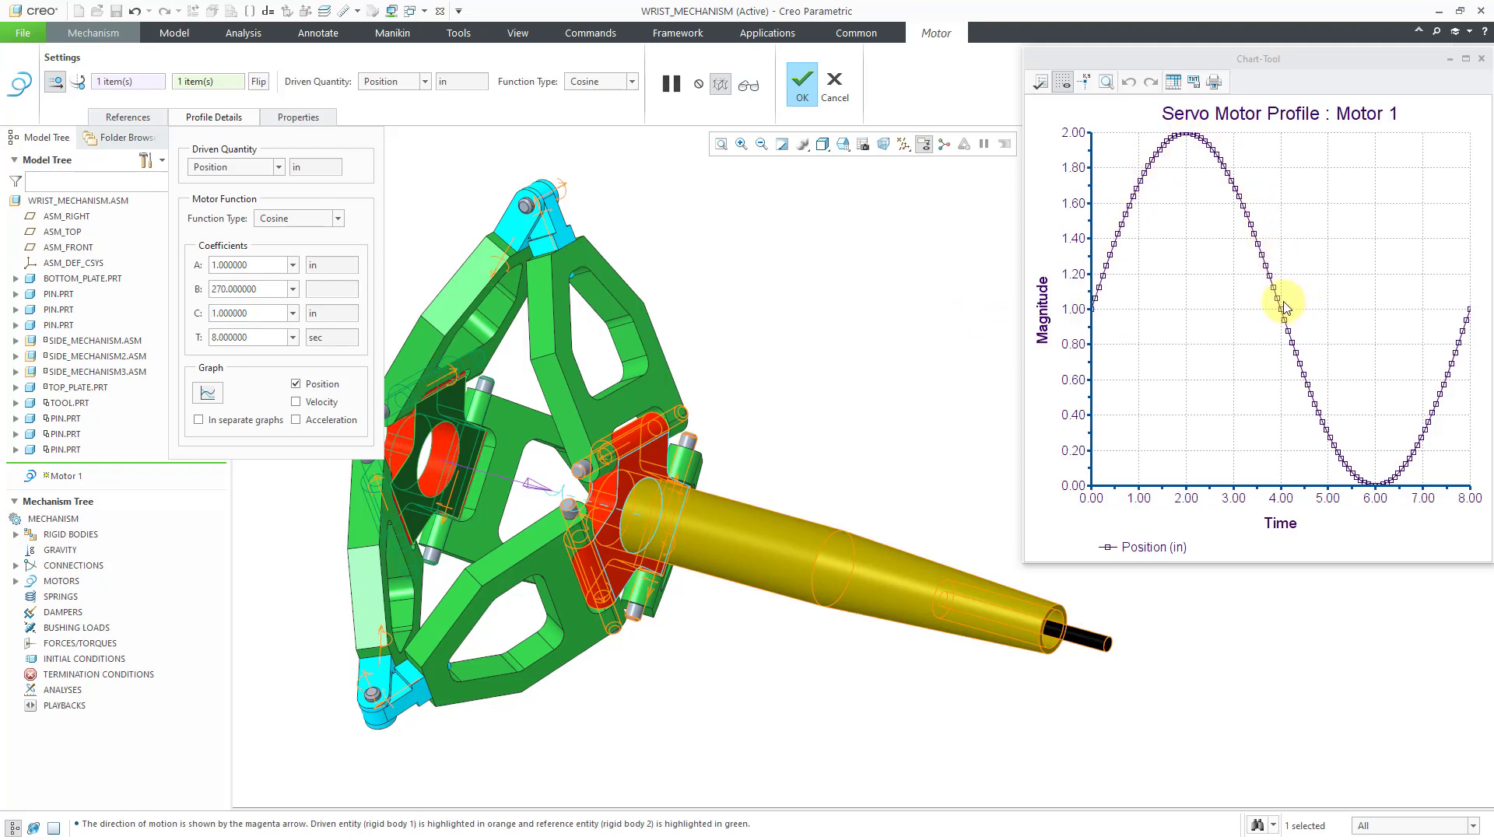
left_click(803, 87)
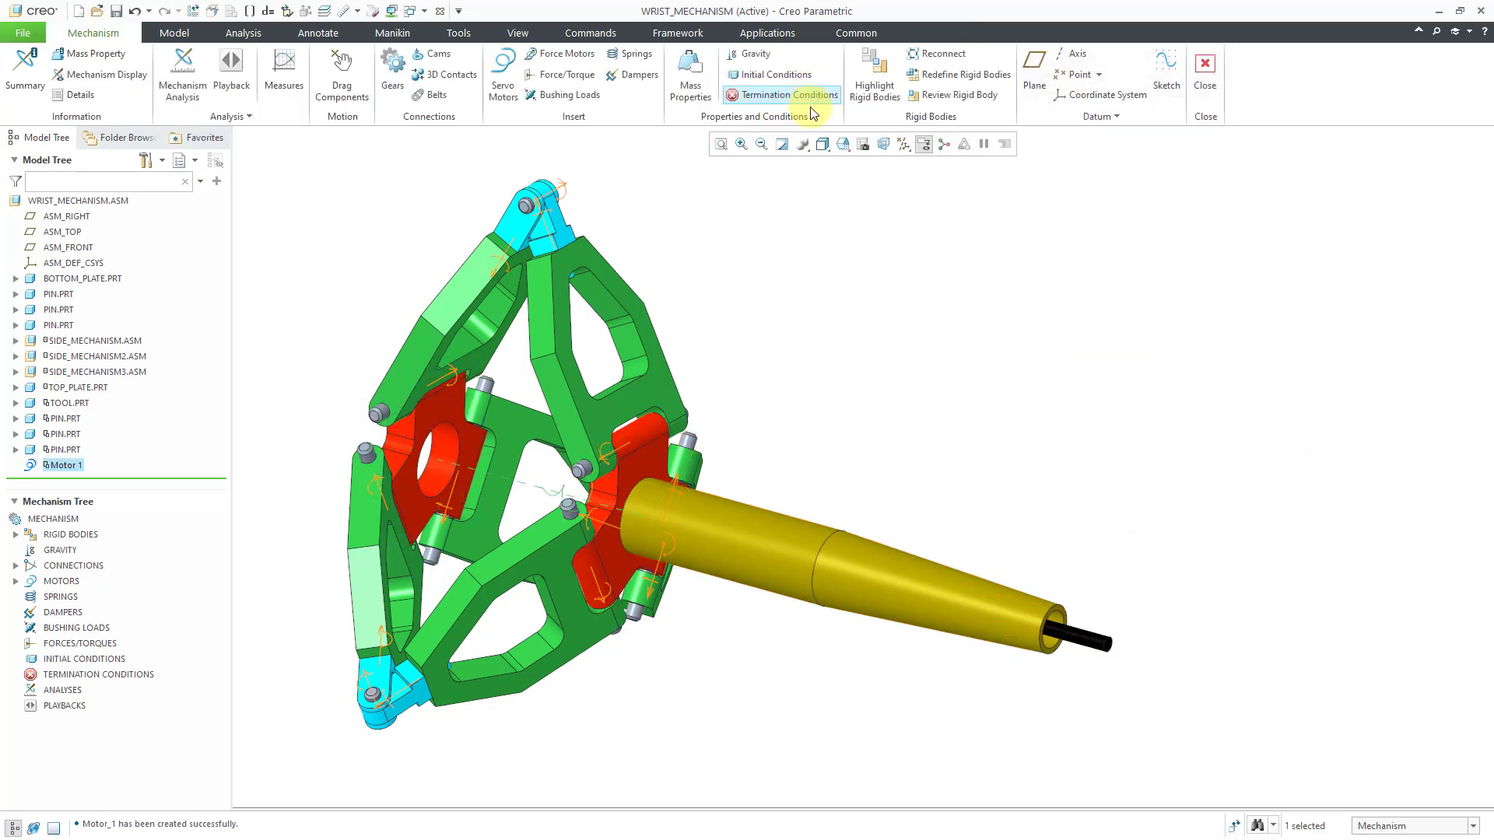
Create a new mechanism analysis and keep Position as its type.
left_click(72, 692)
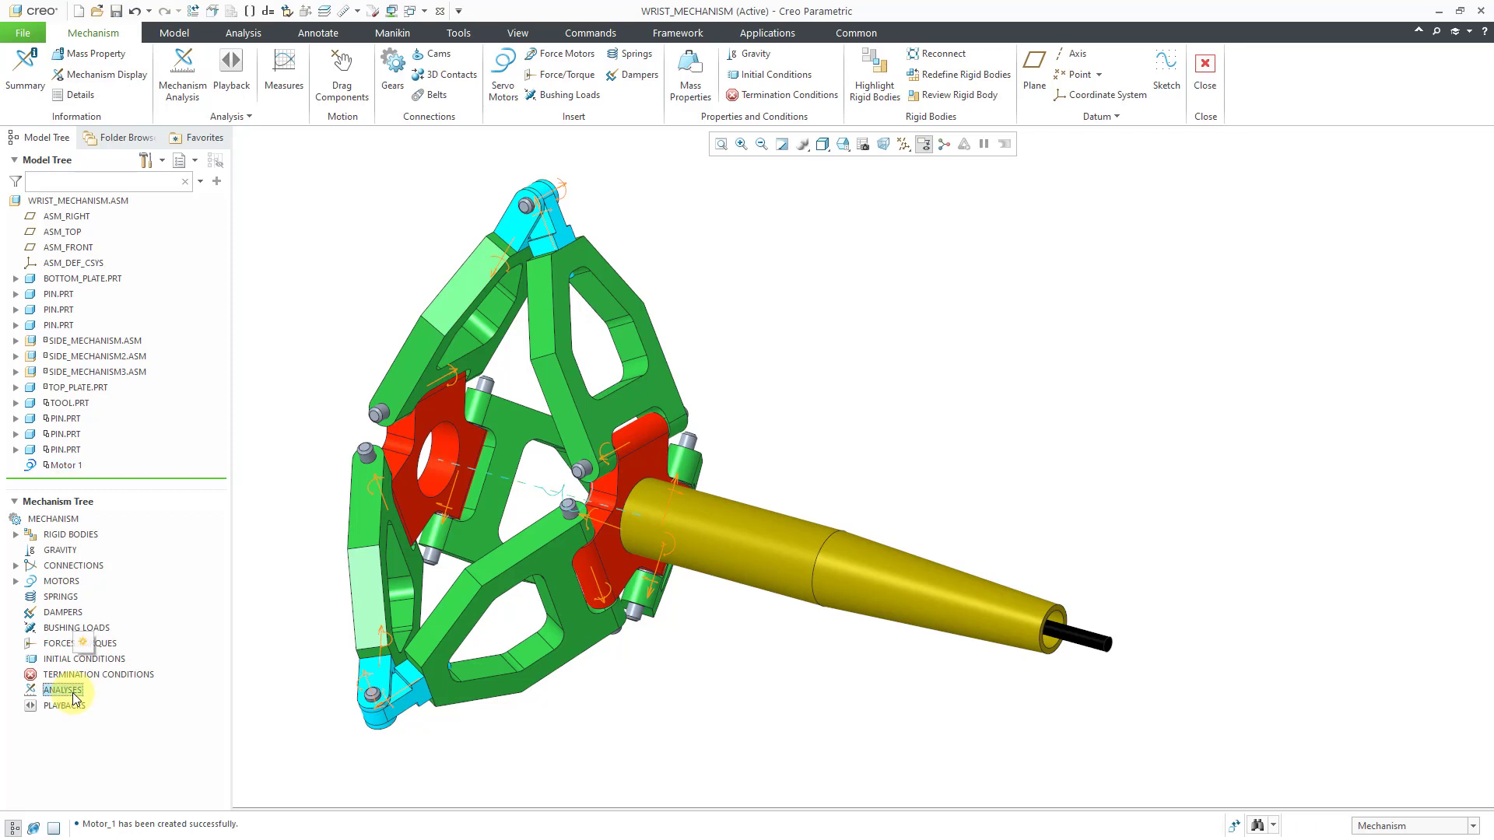
left_click(86, 650)
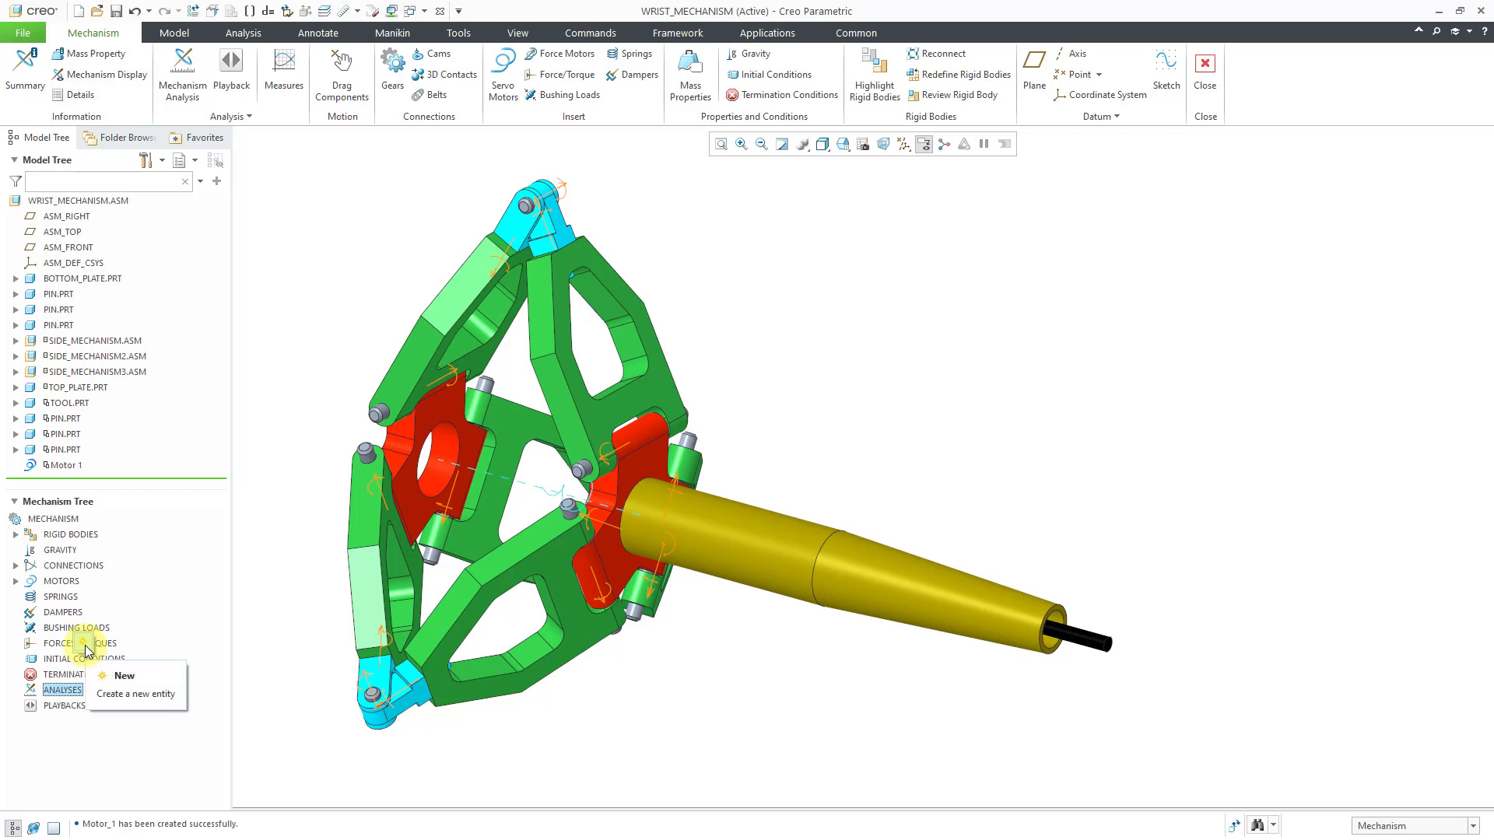
left_click(86, 650)
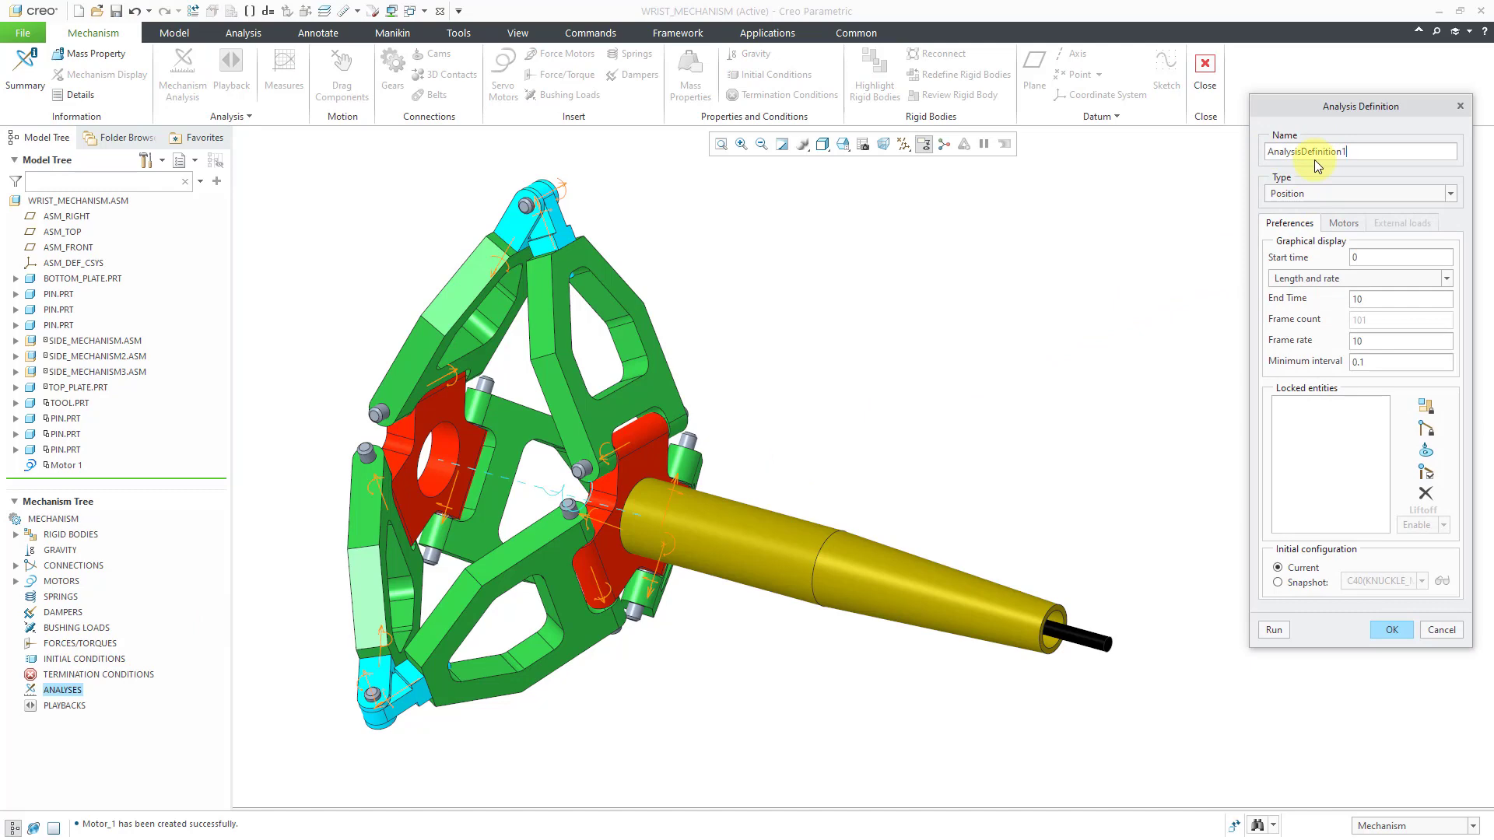
left_click_drag(1351, 110, 1356, 171)
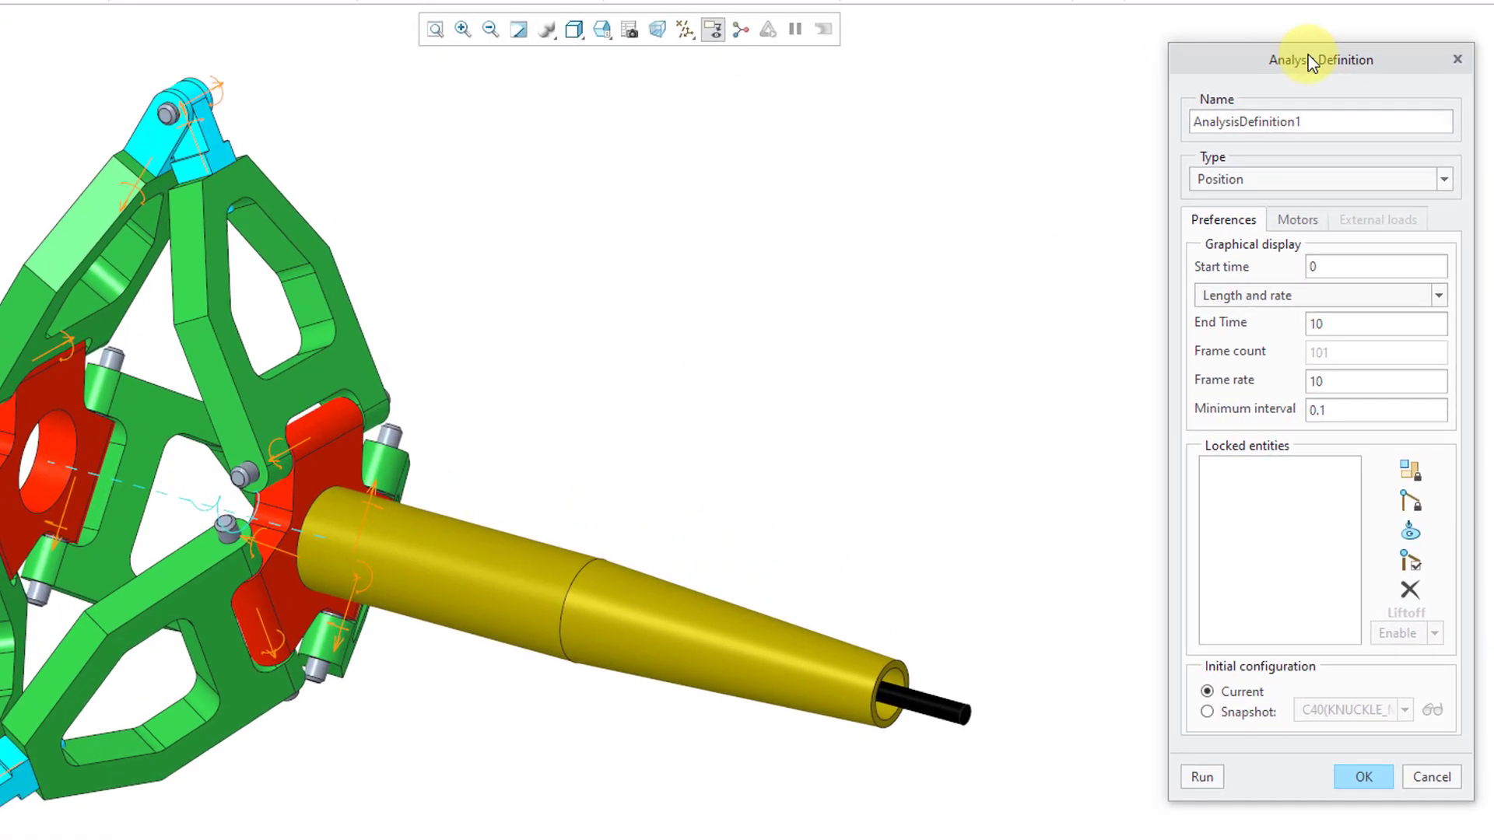
left_click(1253, 180)
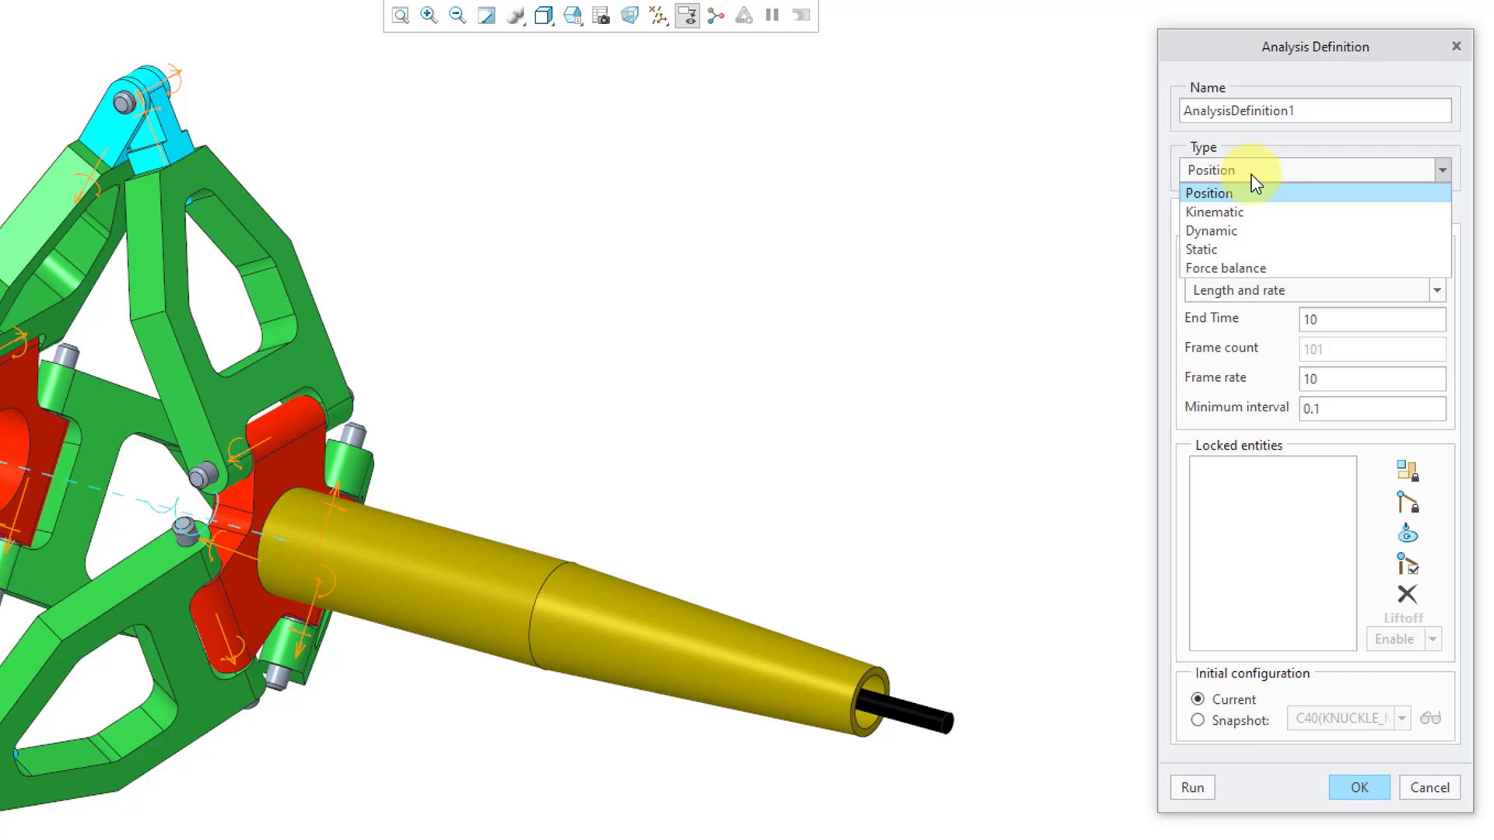
left_click(1253, 176)
left_click(1253, 176)
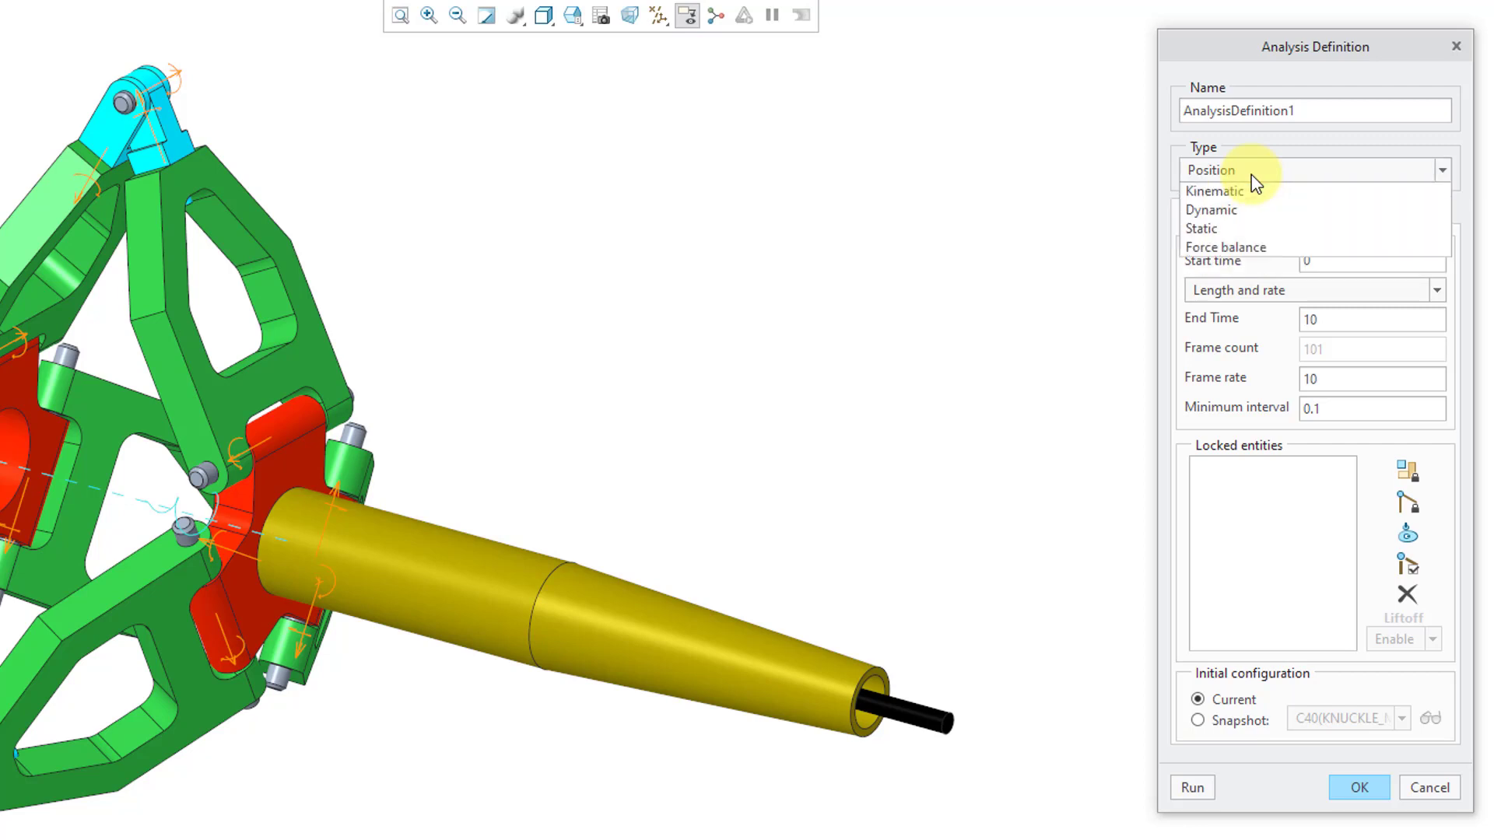
left_click(1252, 176)
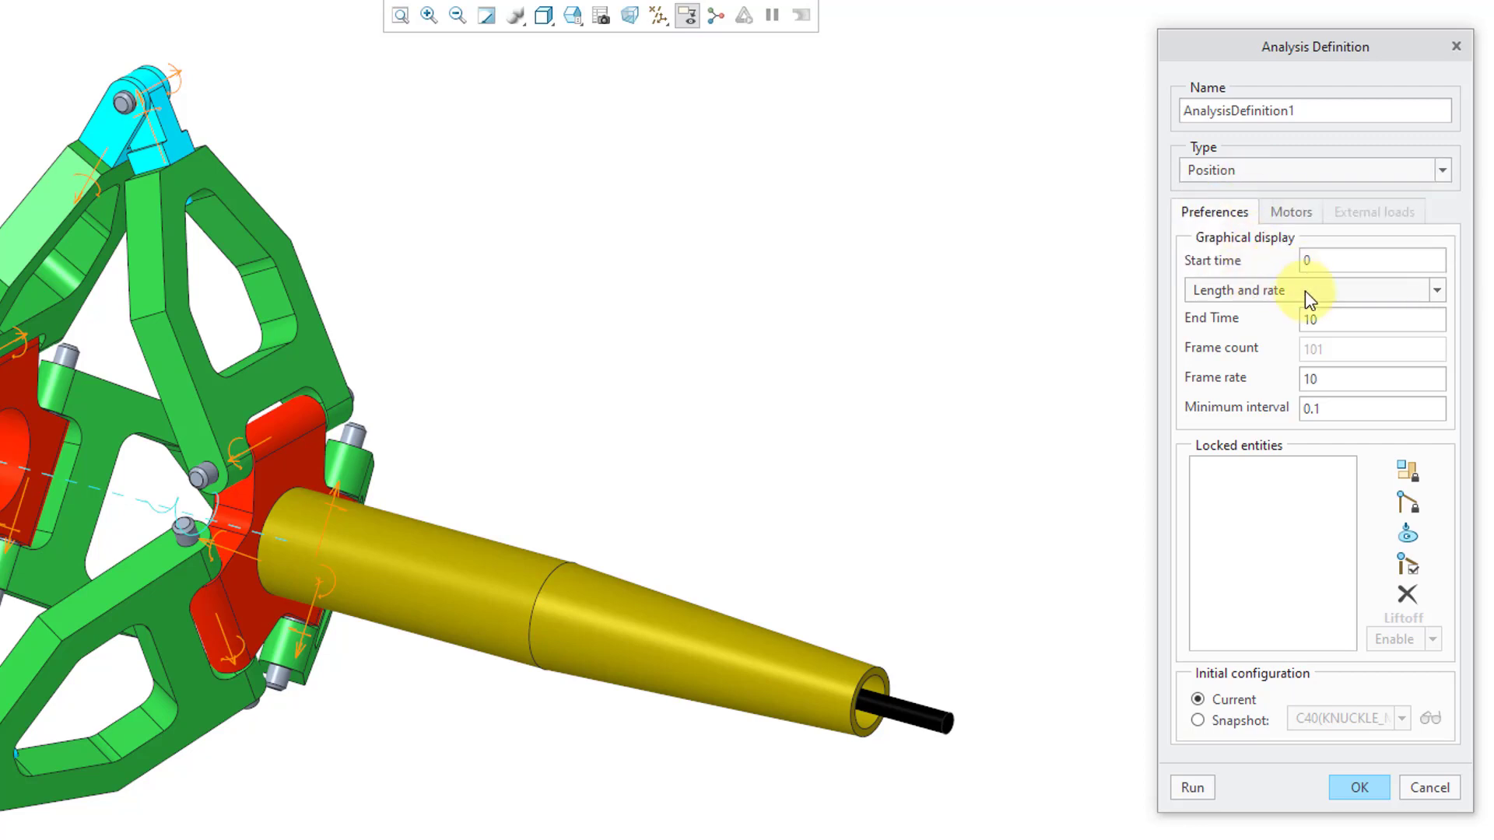
Set the analysis end time to 4 and the frame rate to 50.
double_click(1345, 321)
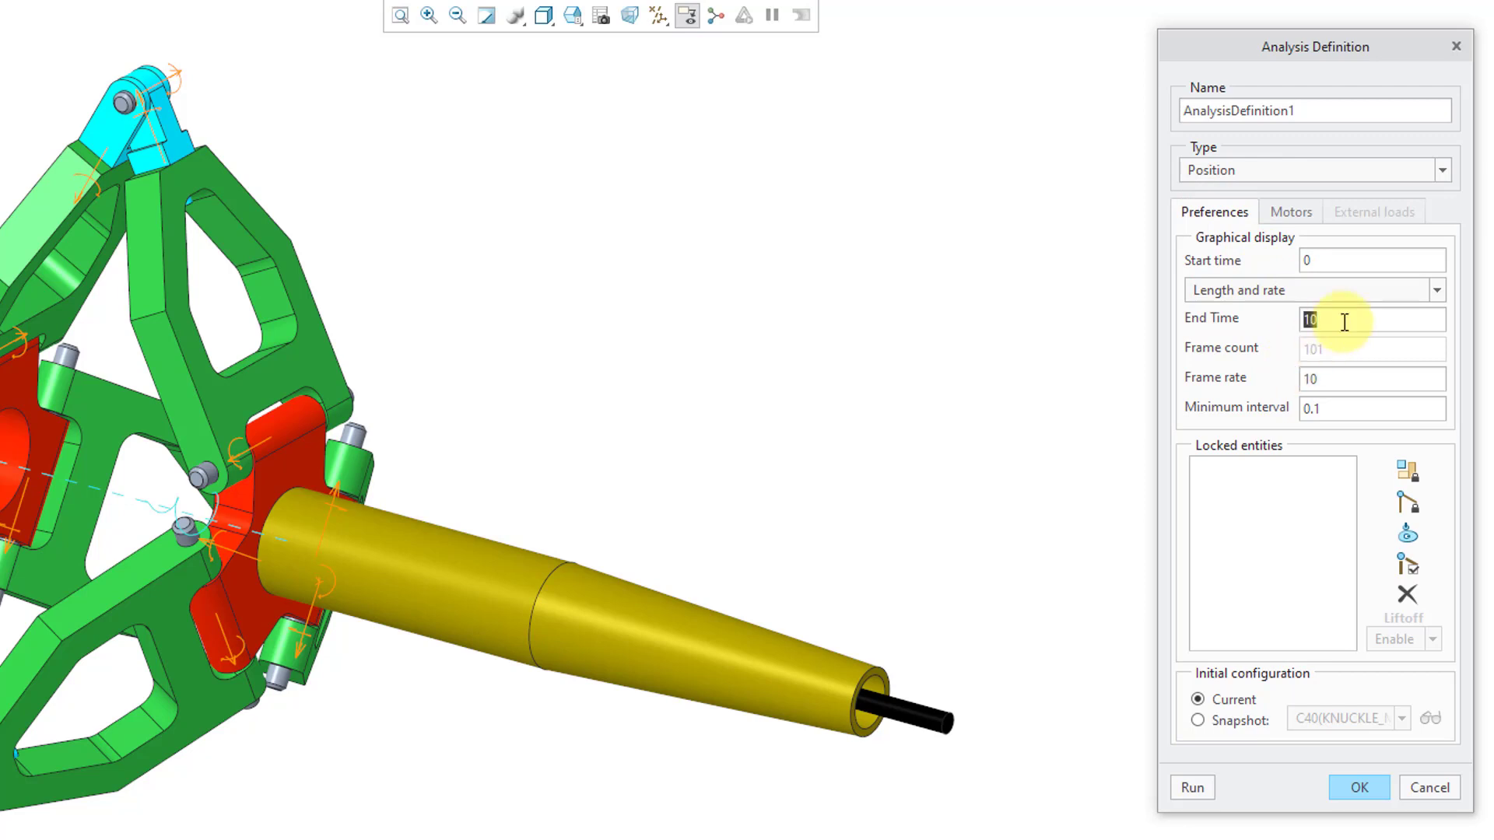
type("4")
double_click(1330, 381)
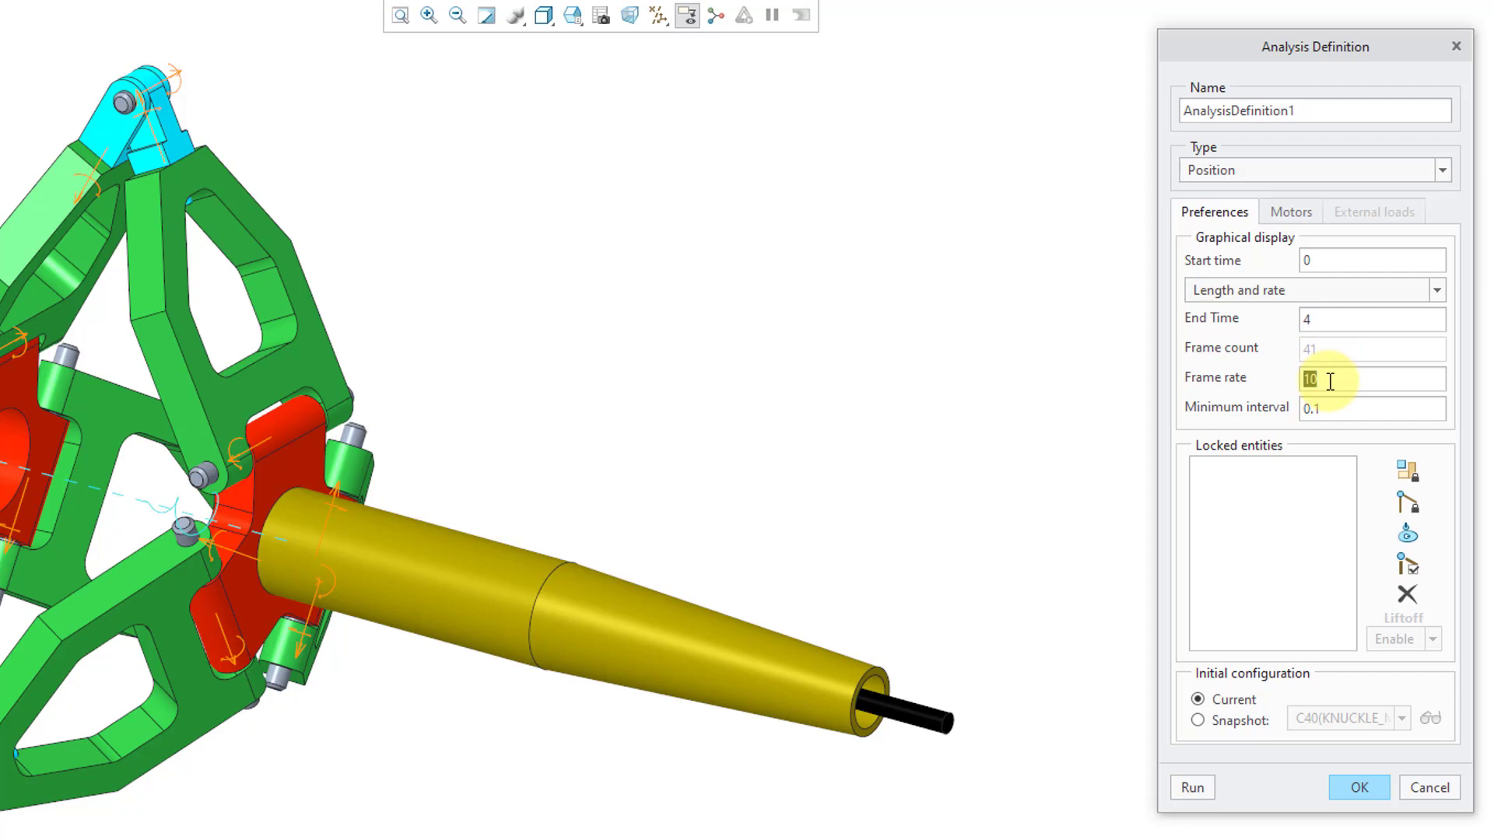
type("50")
Use the snapshot "one" as the initial configuration of the analysis.
left_click(1197, 722)
left_click(1400, 719)
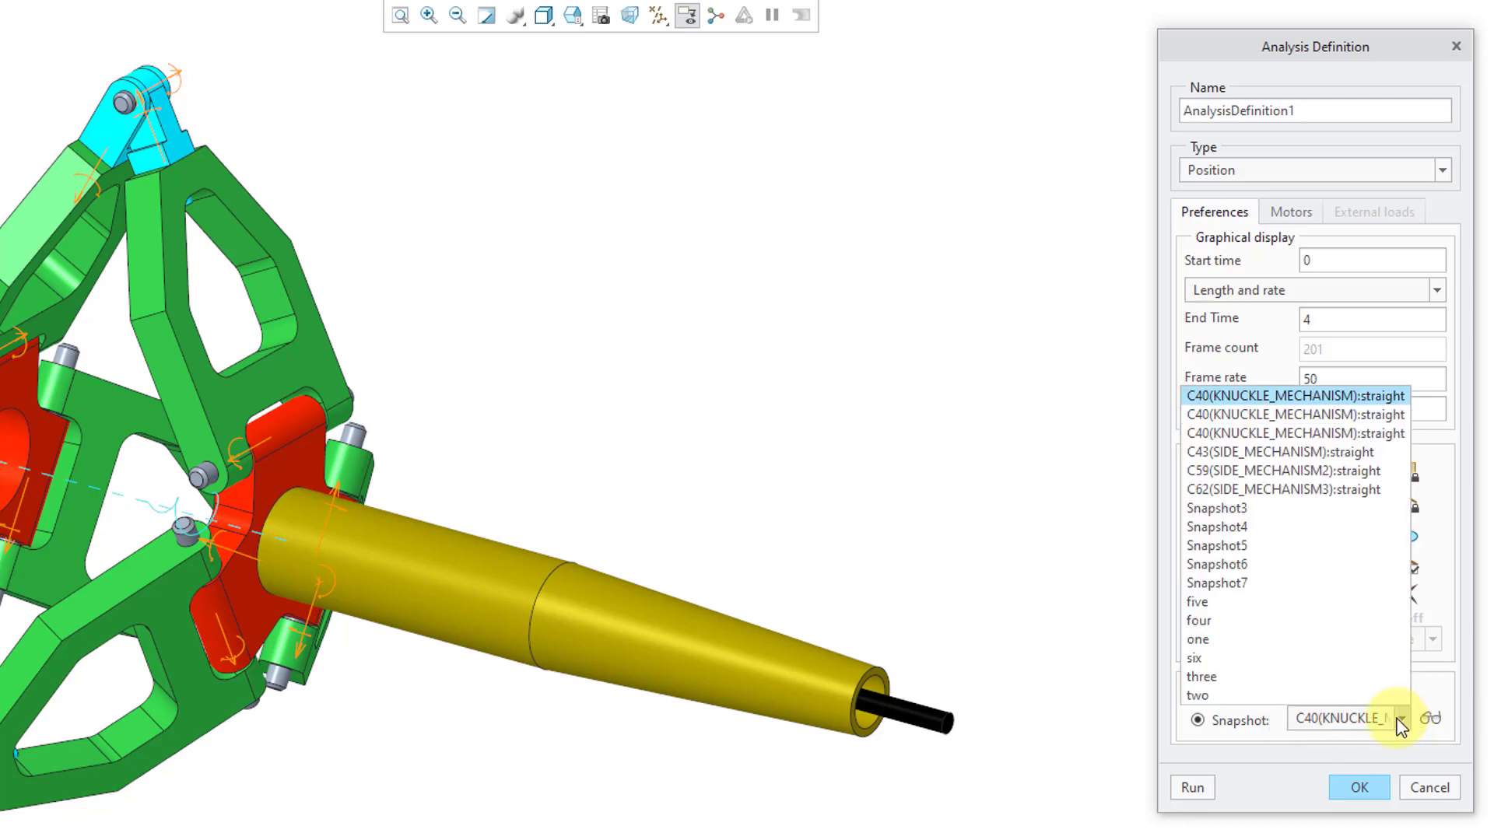
left_click(1310, 640)
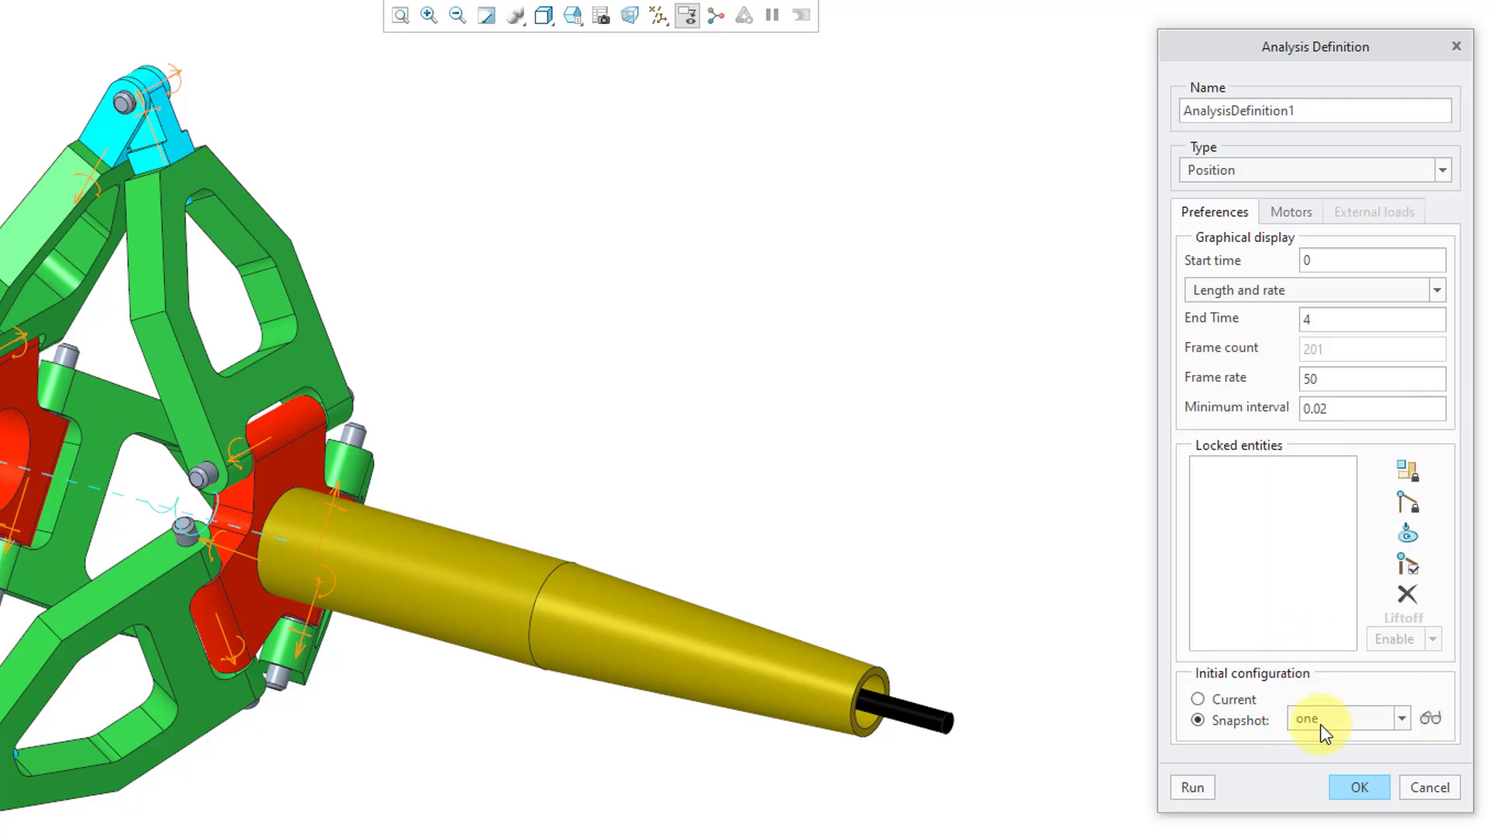
Run the analysis with Motor 1 active from Start to End, and accept the definition.
left_click(1289, 211)
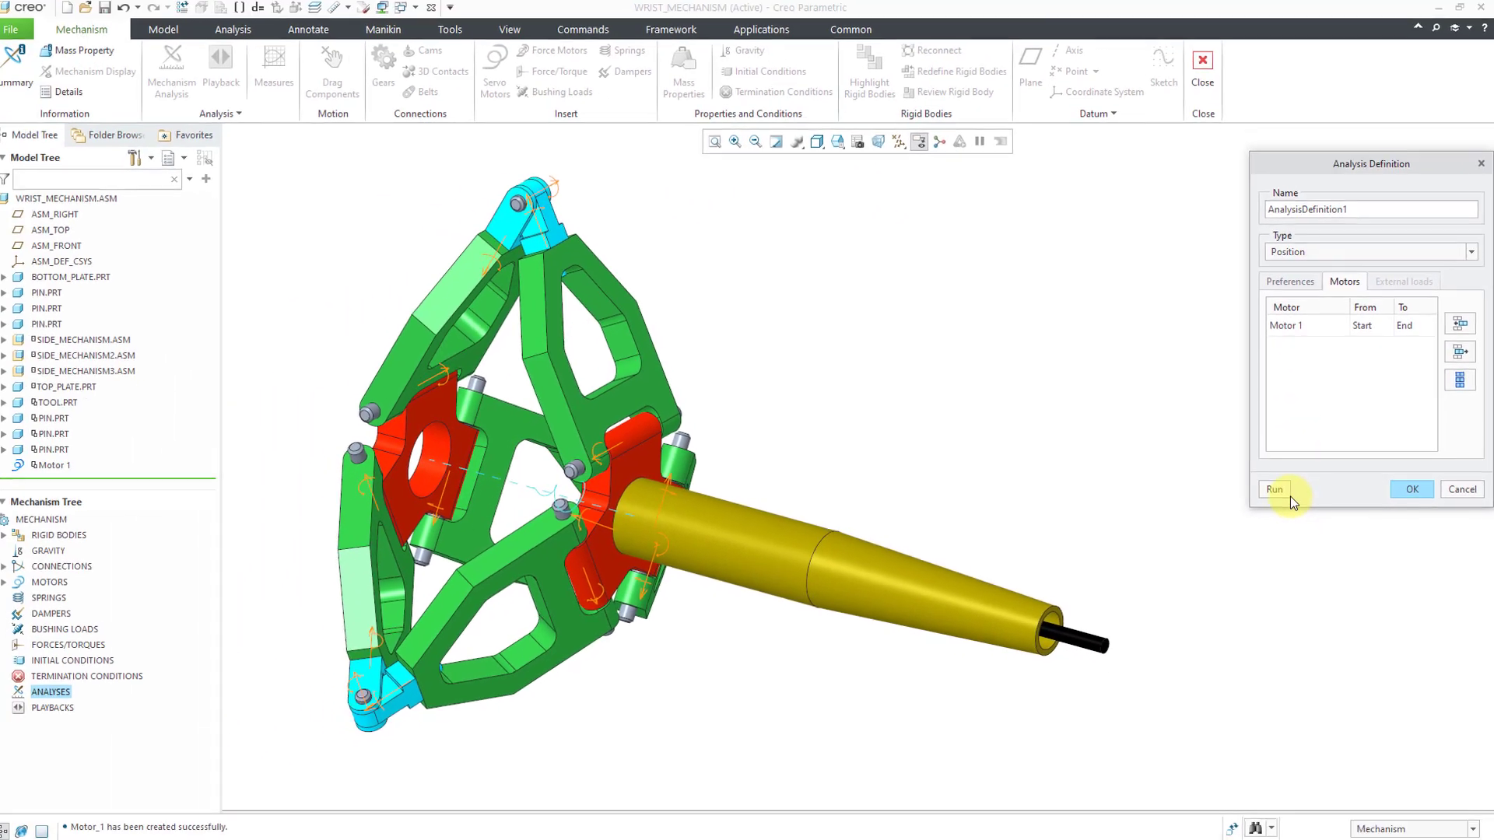
left_click(1277, 488)
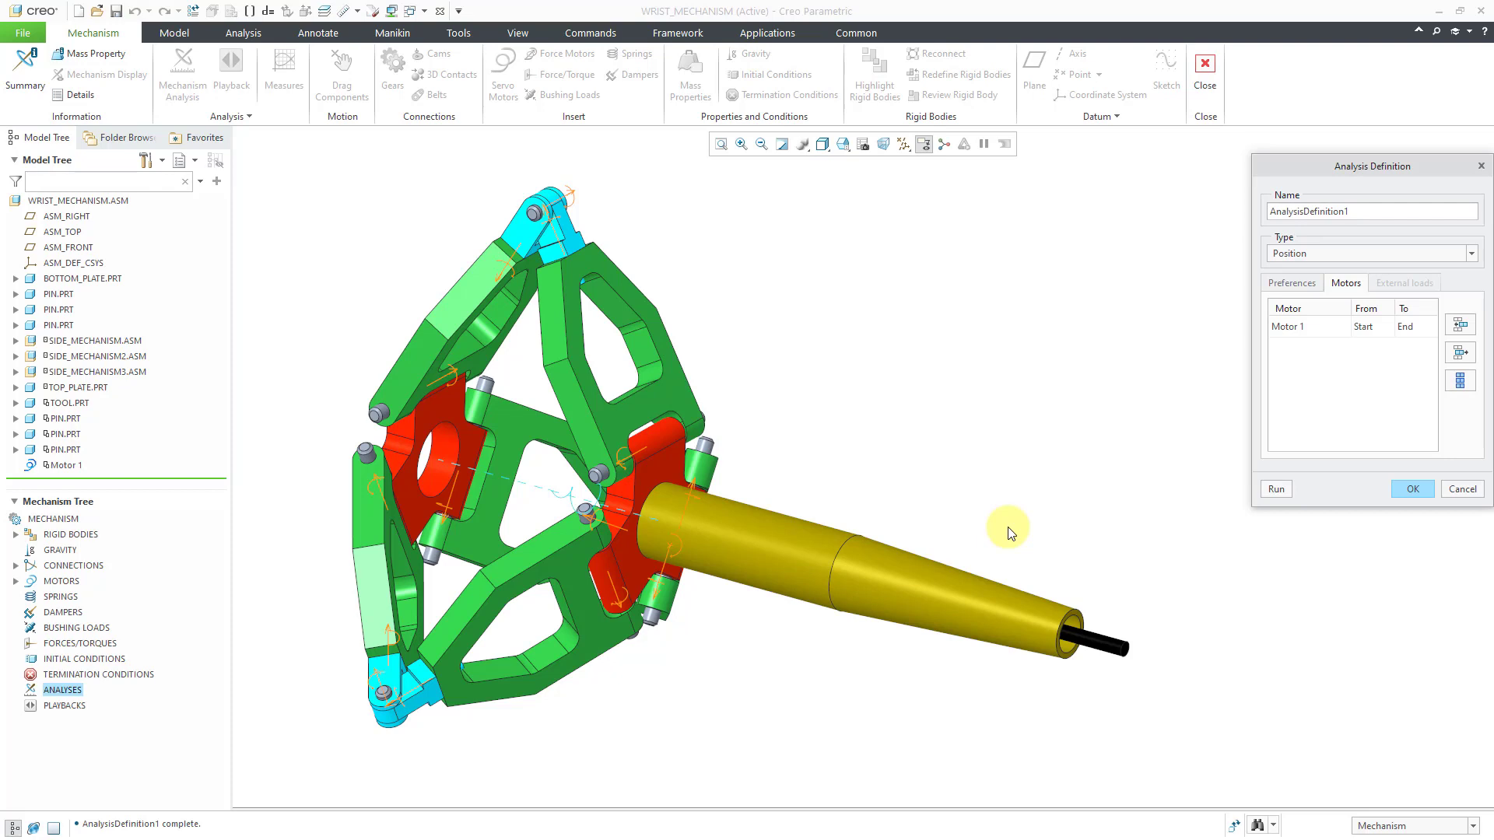
left_click(1409, 489)
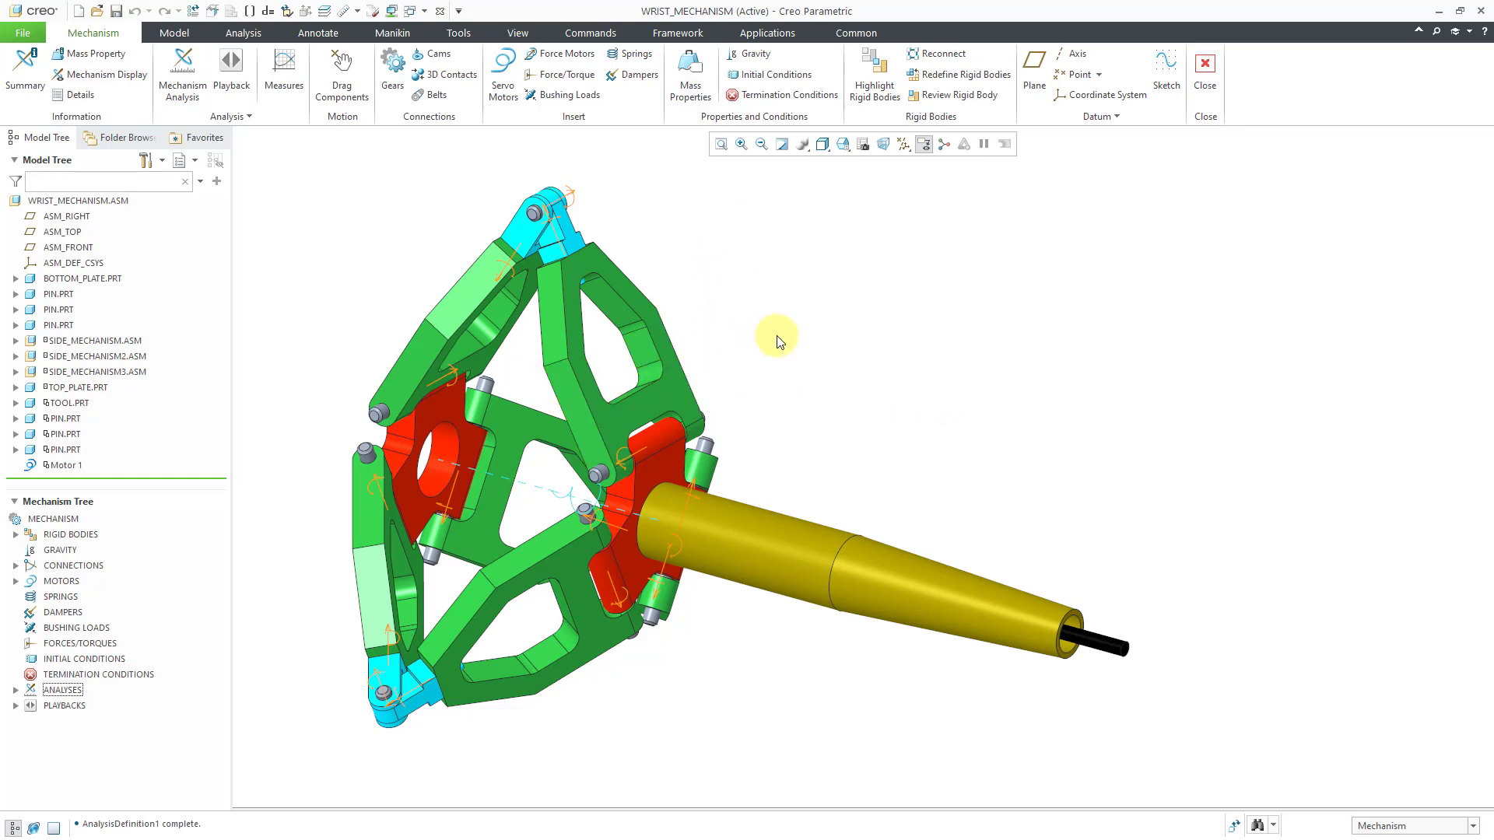
Start a rotational servo motor with the SIDE_PLATE2 face as driven entity and the BOTTOM_PLATE face as reference entity.
left_click(503, 78)
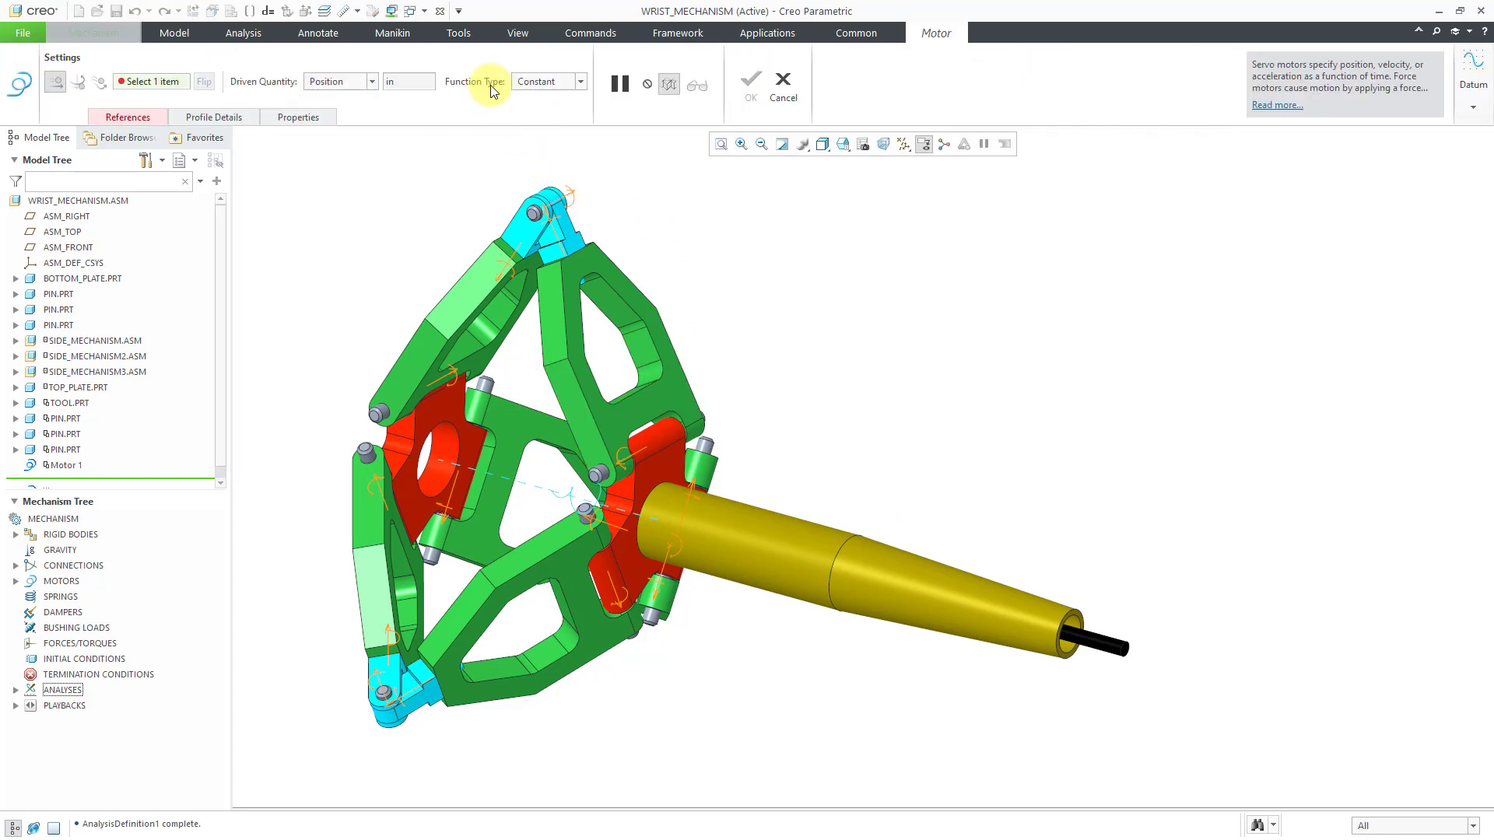
left_click(117, 118)
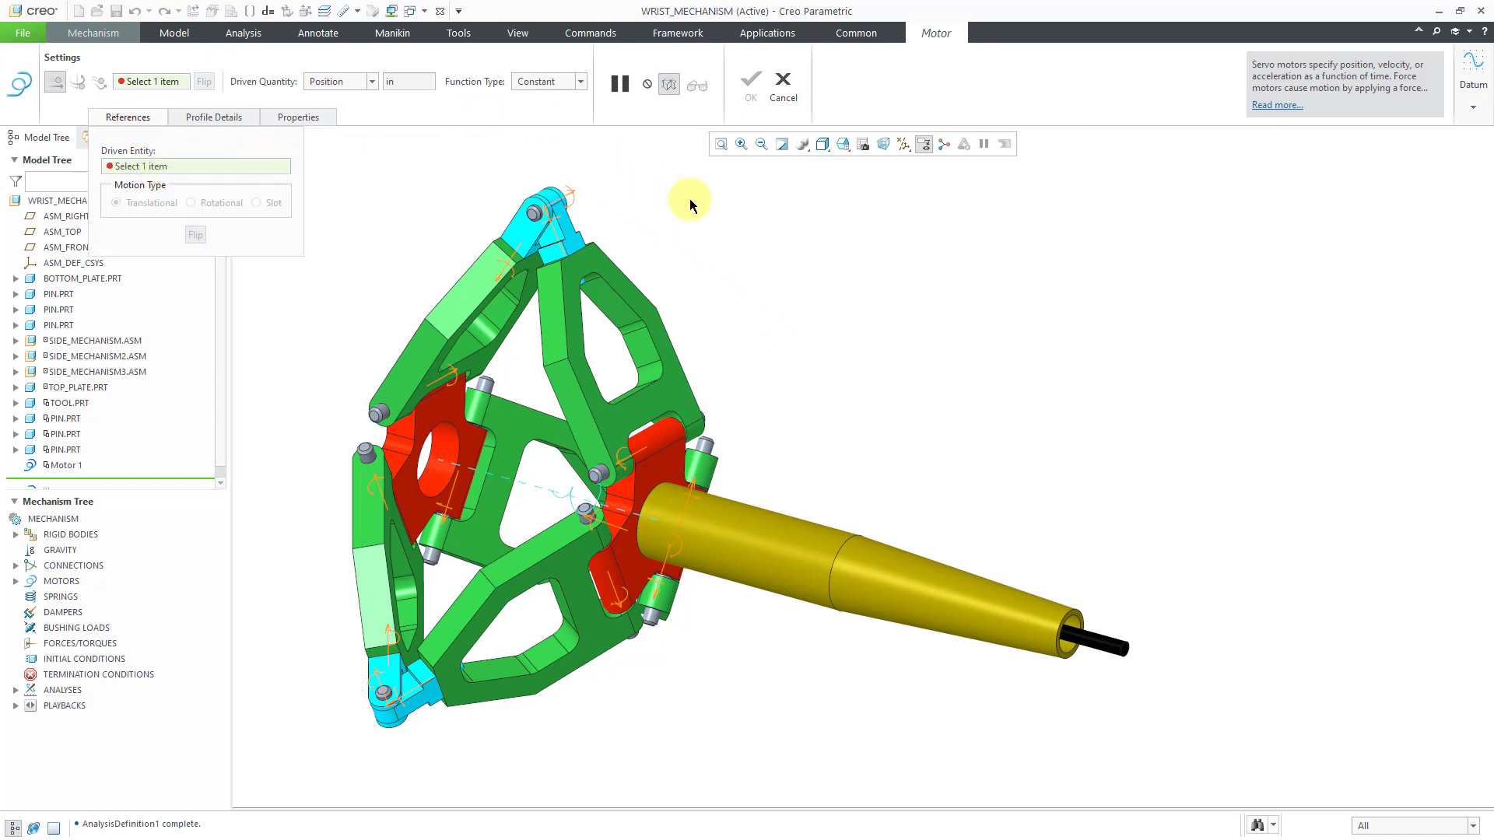
left_click(673, 385)
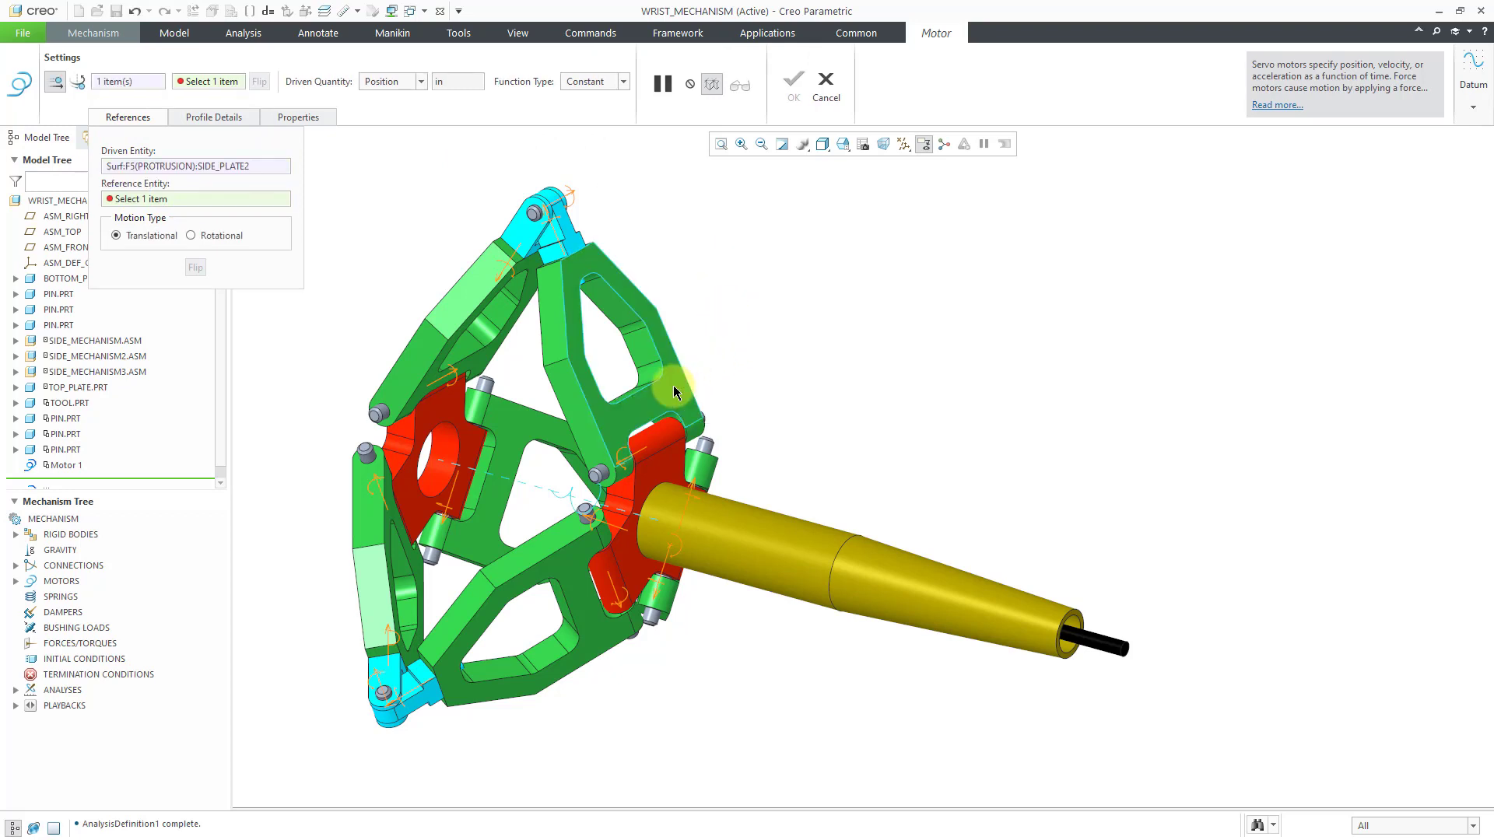
left_click(455, 414)
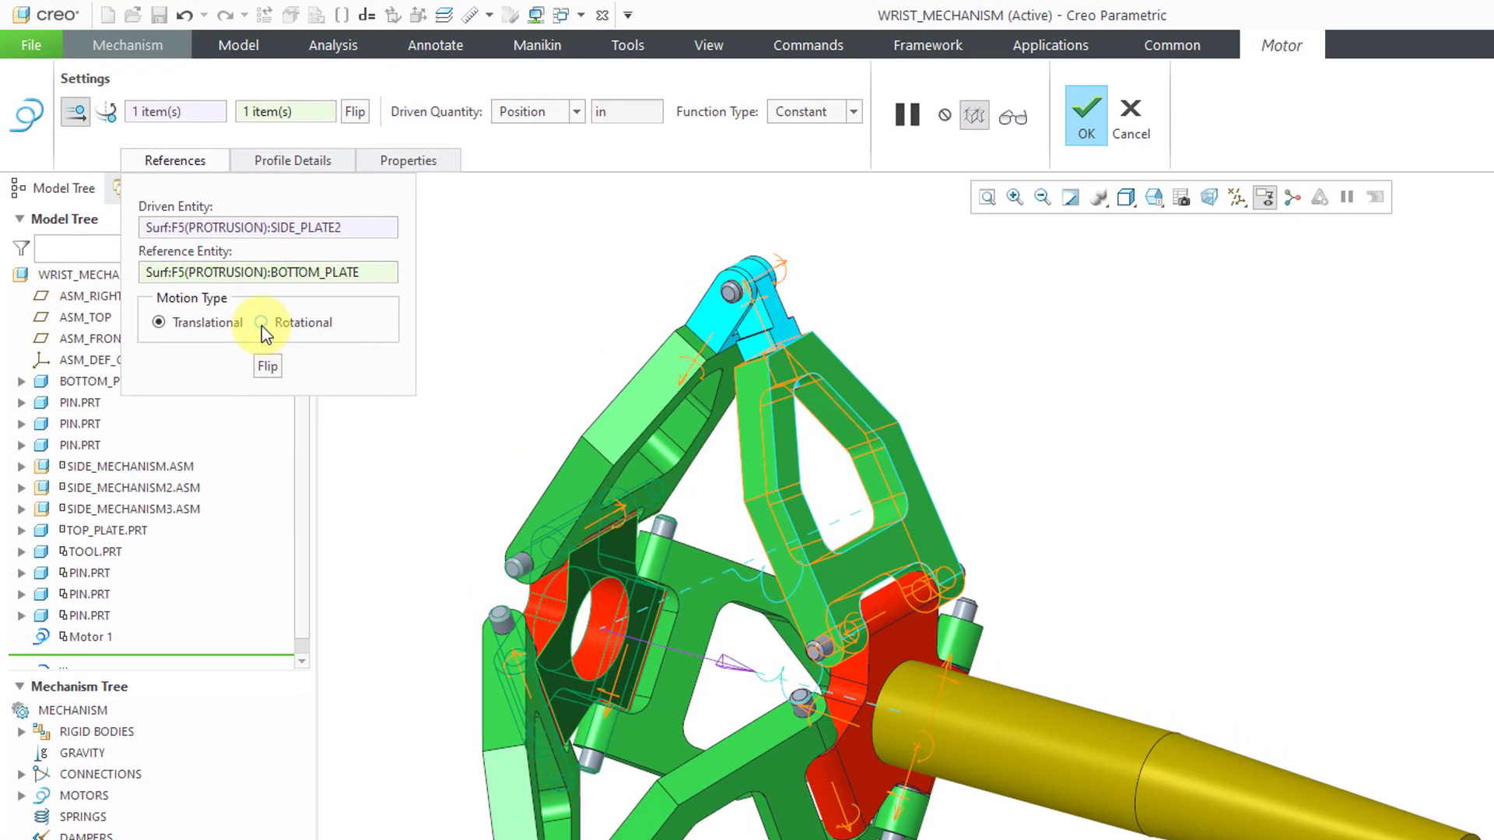
left_click(261, 323)
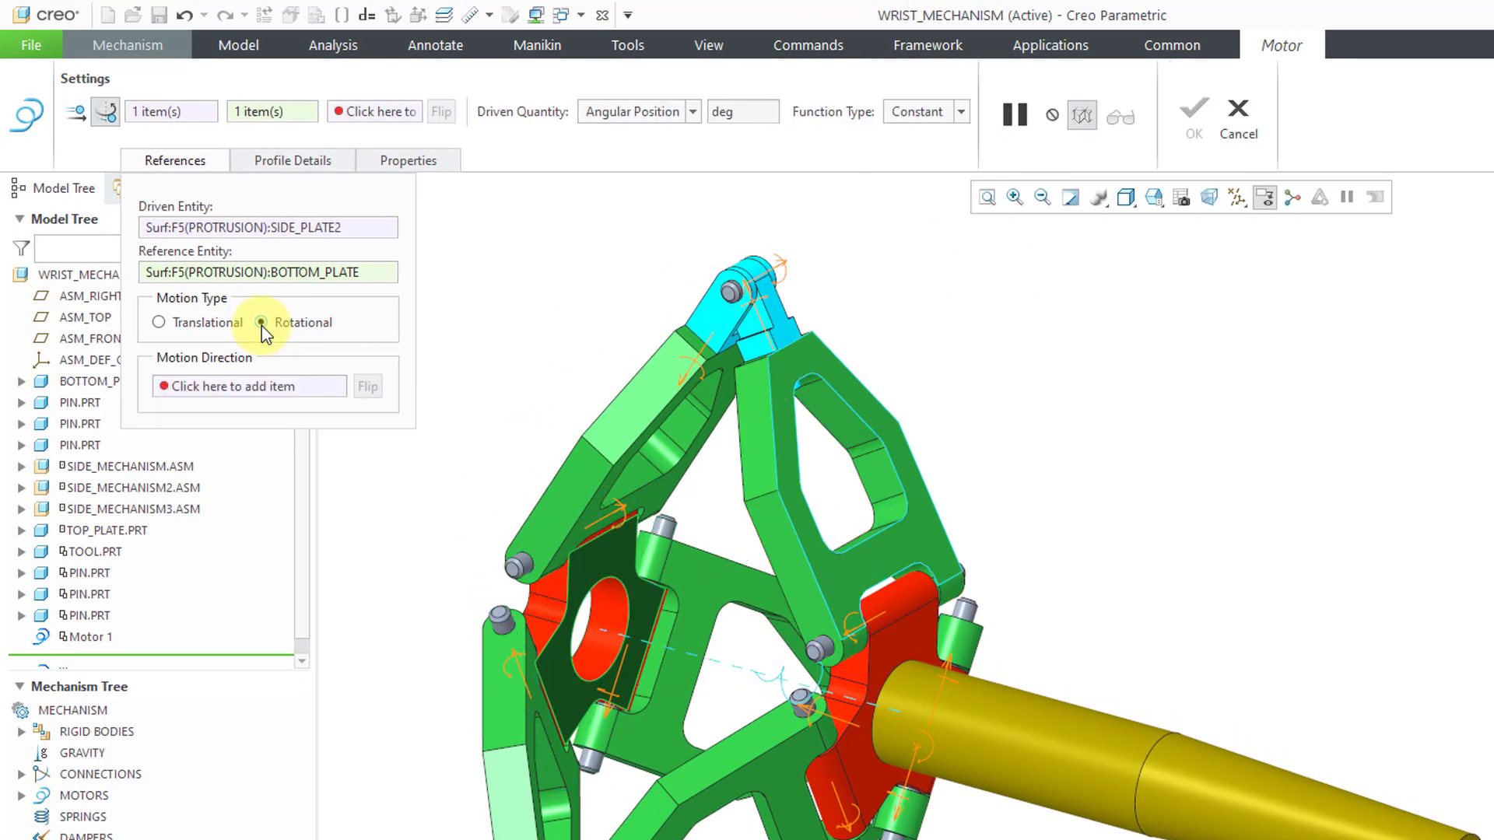
Set BOTTOM_PLATE's datum axis A_15 as the rotational motor's motion direction and open its profile details.
left_click(259, 387)
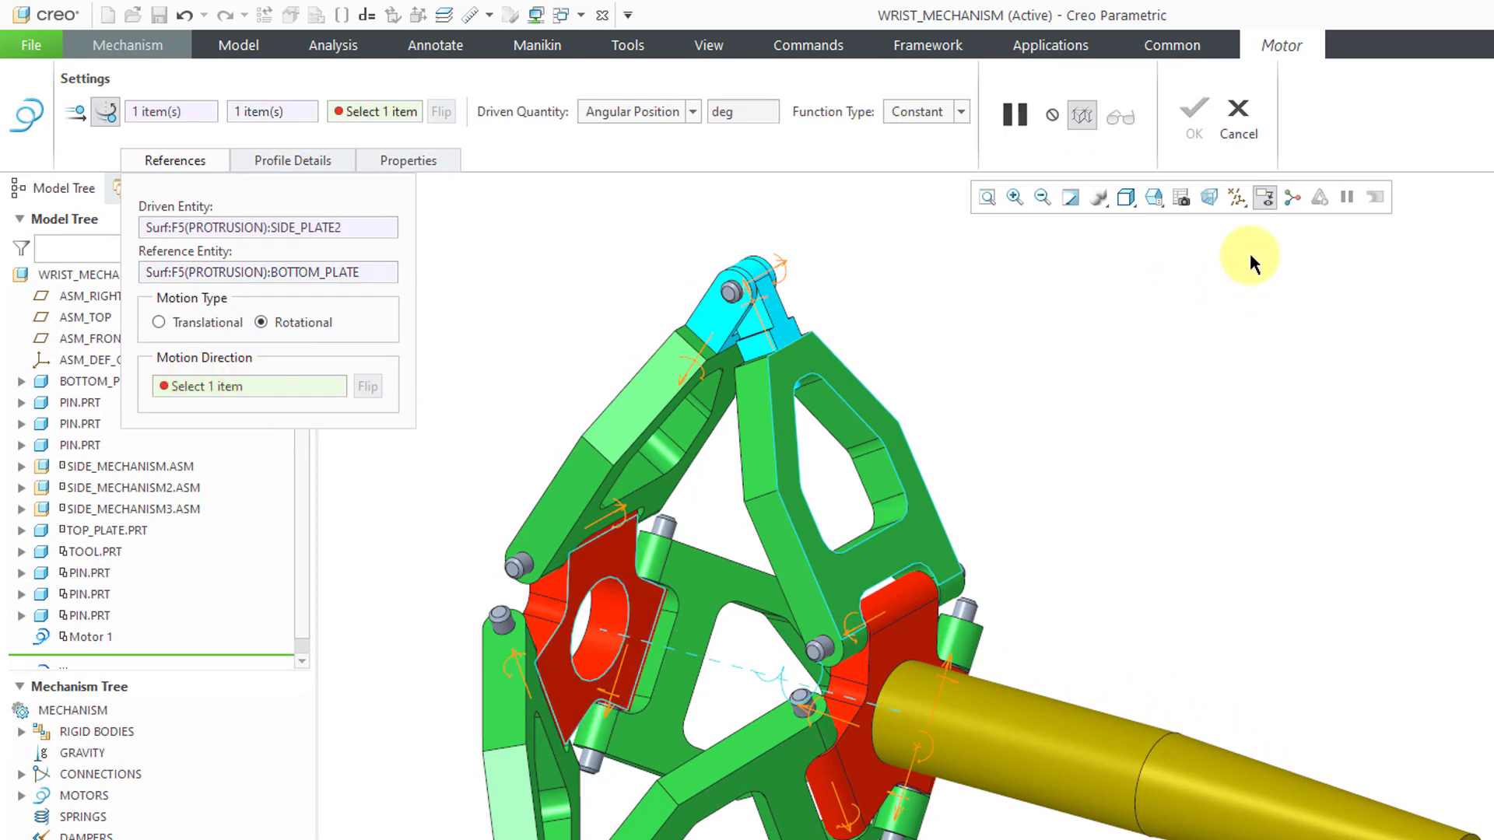
left_click(1235, 197)
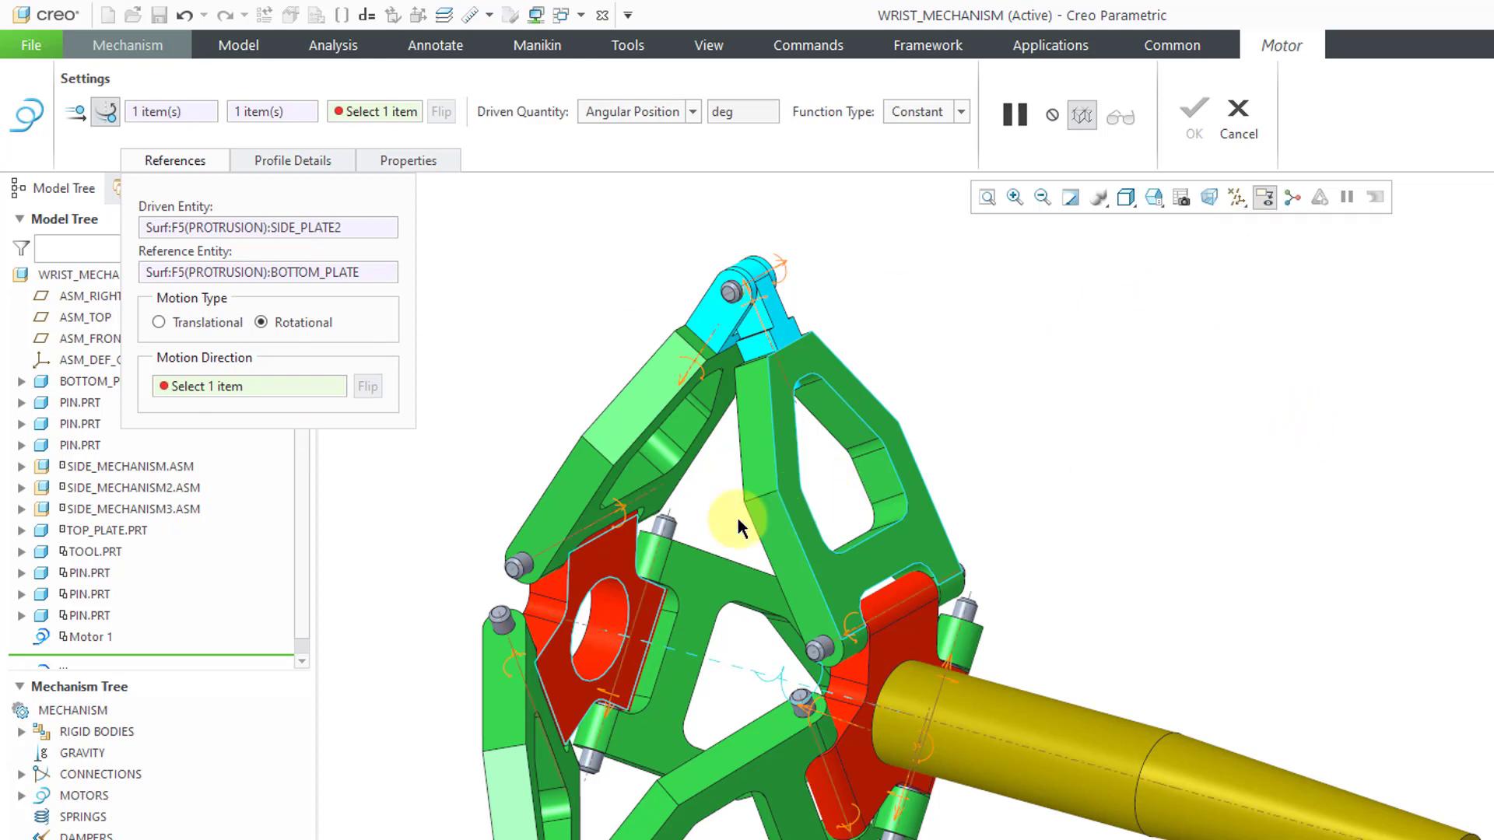
left_click(589, 535)
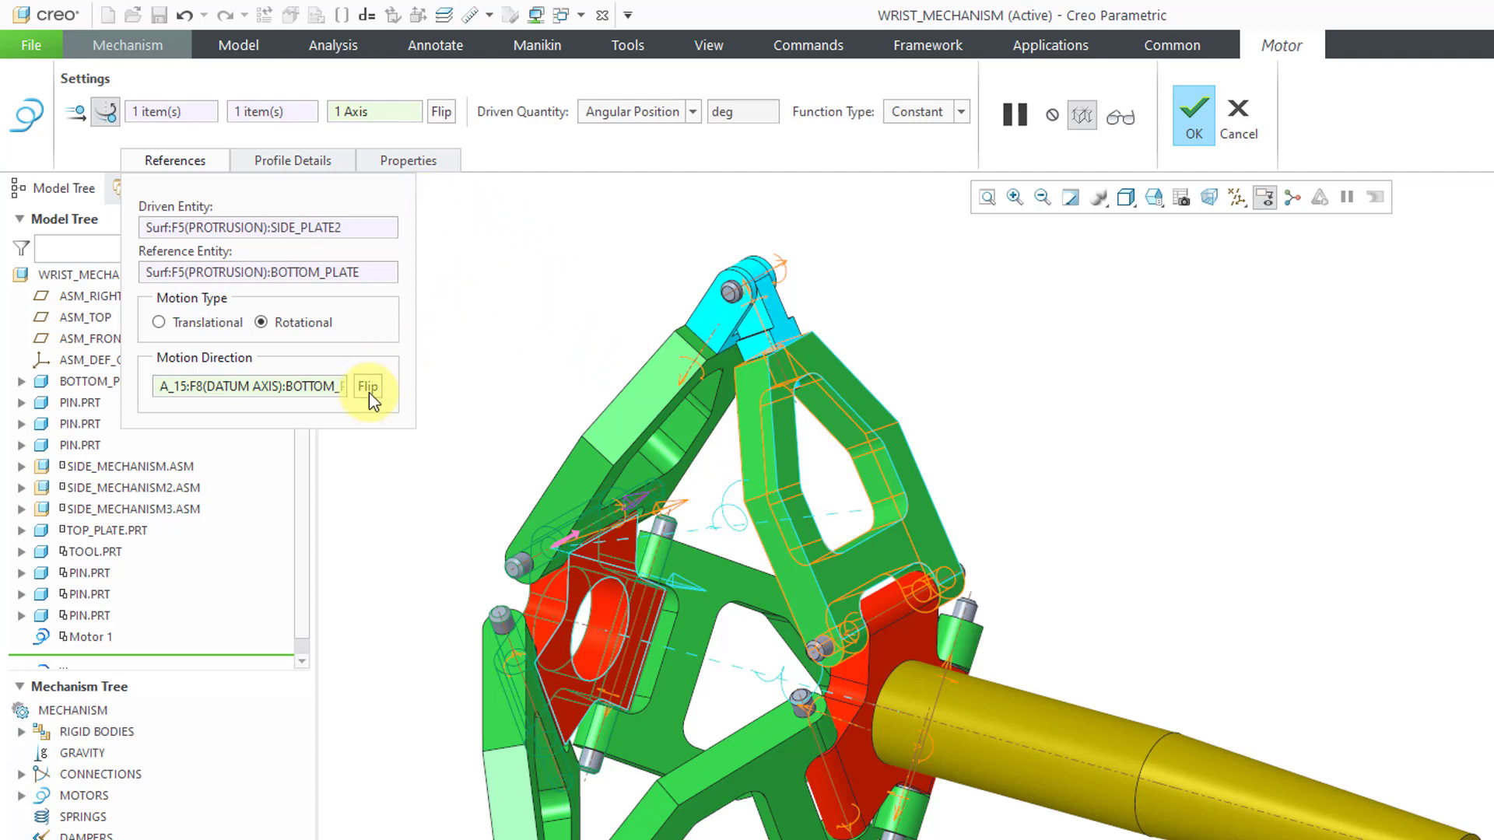
left_click(320, 162)
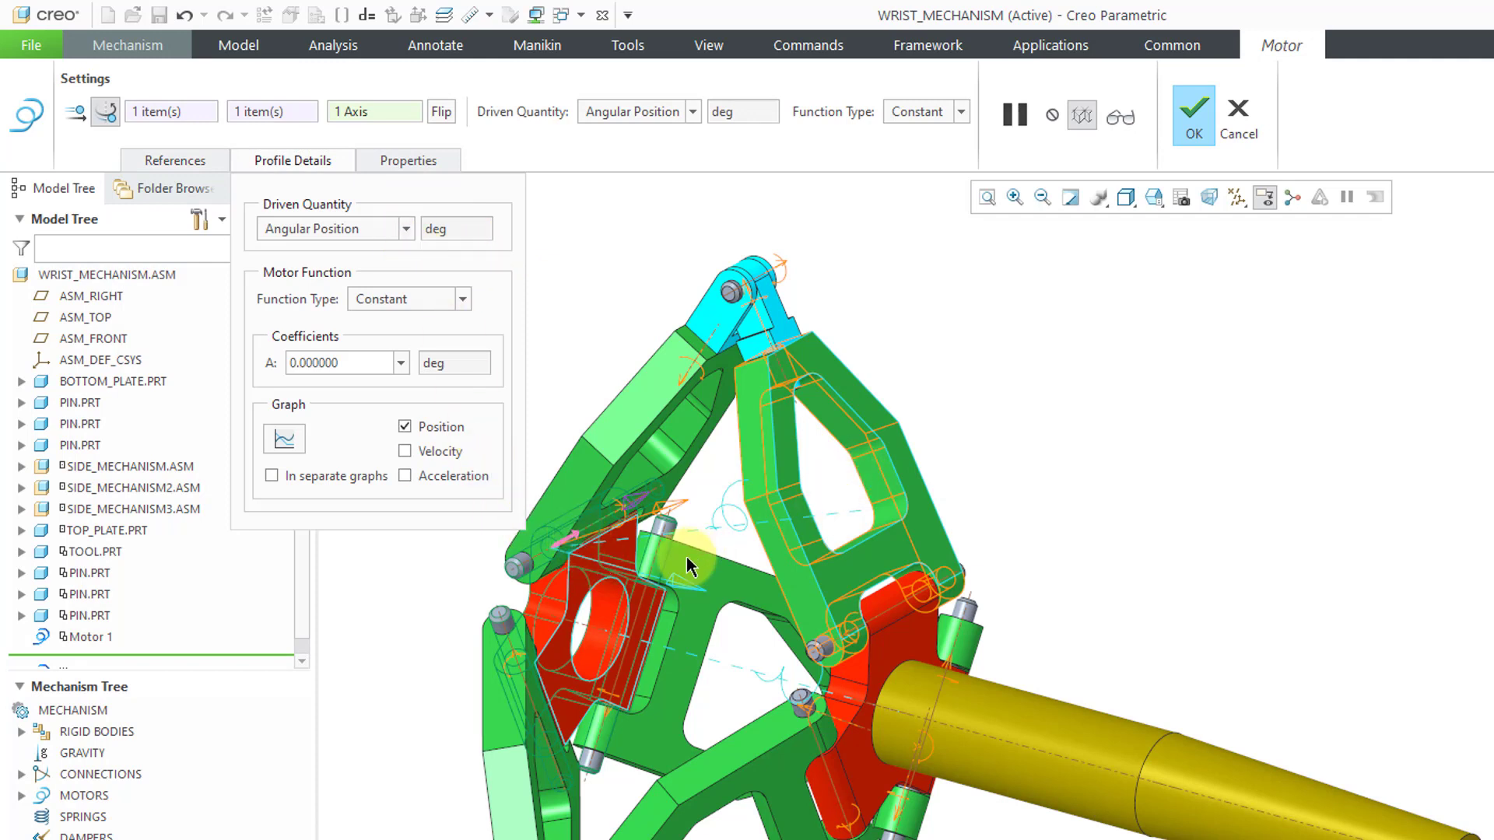
Drive the rotational motor with a constant angular velocity of -5 deg/sec from the current position and accept the motor.
left_click(382, 235)
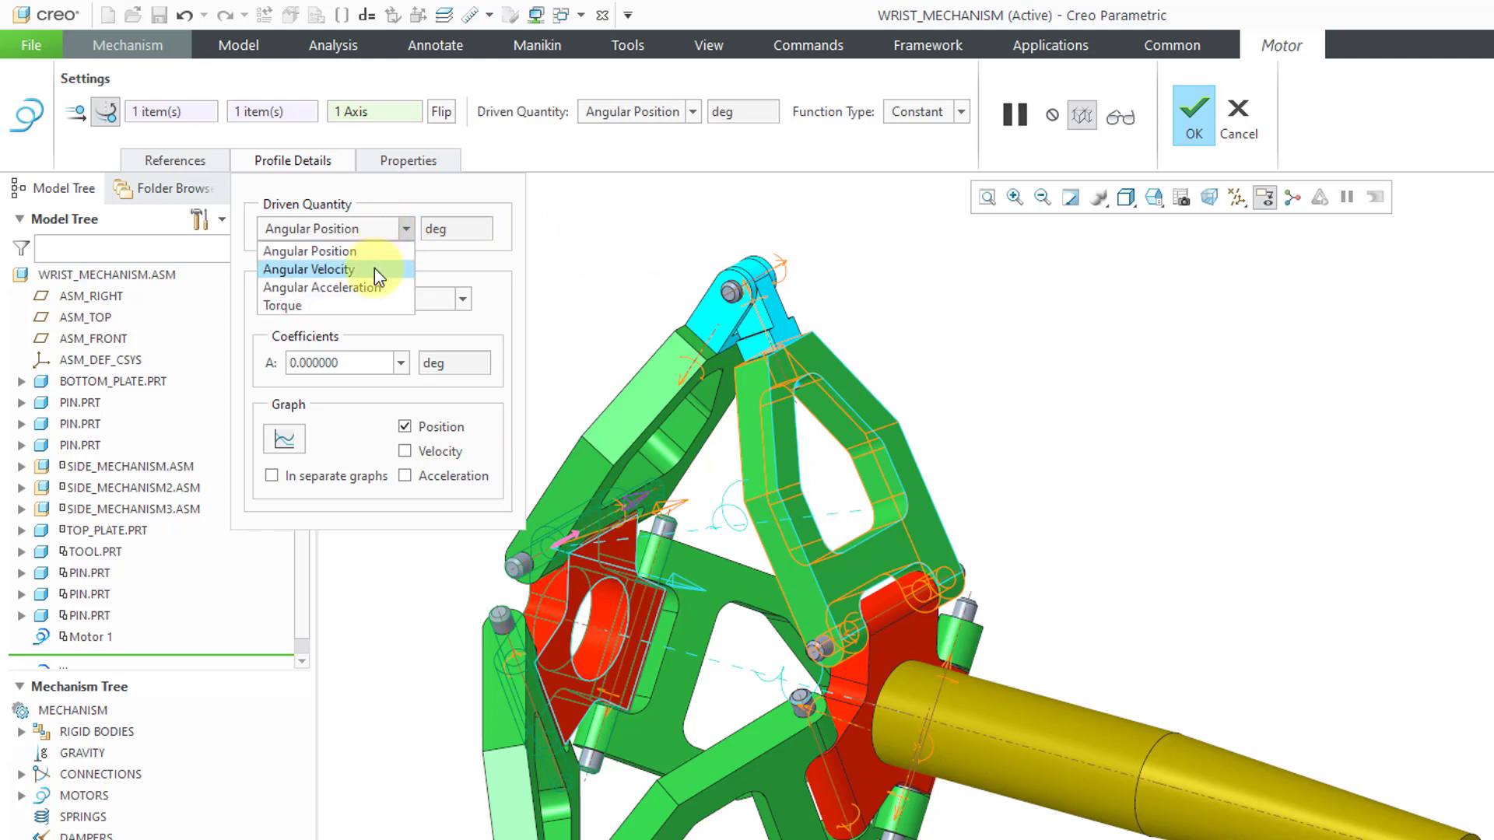
left_click(375, 270)
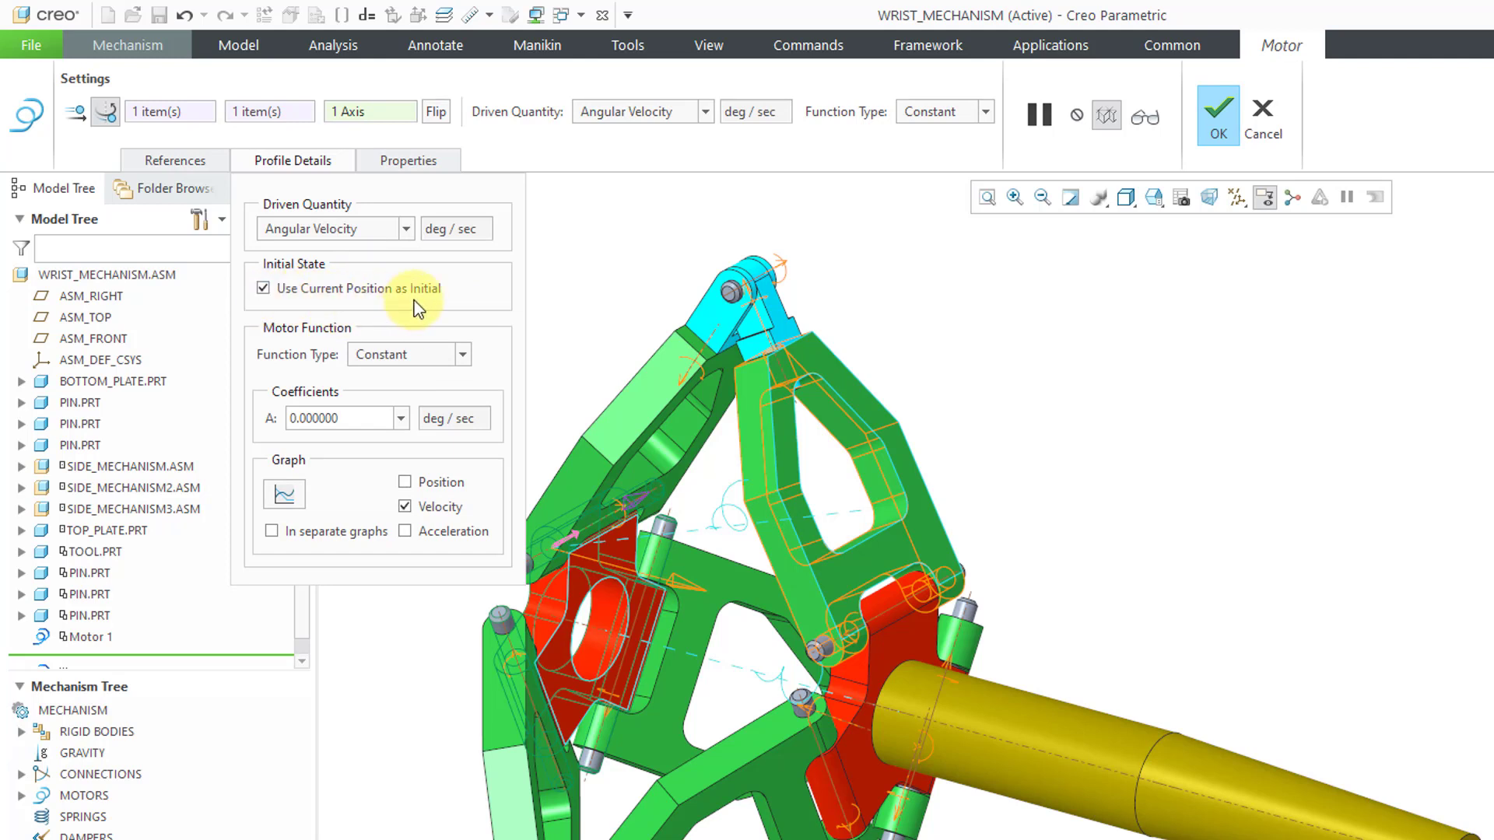
left_click(368, 421)
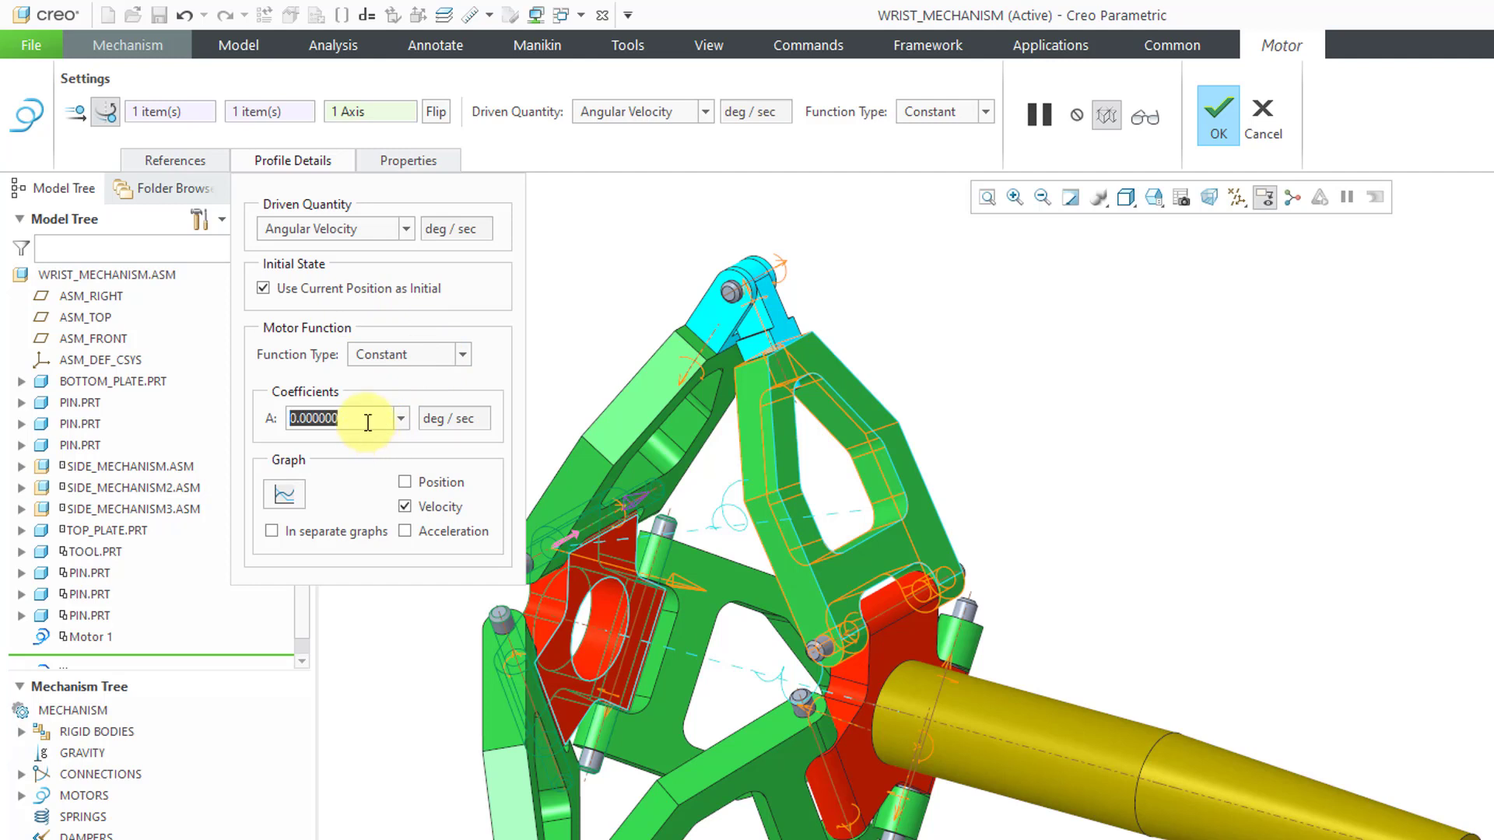
type("-5")
key("Return")
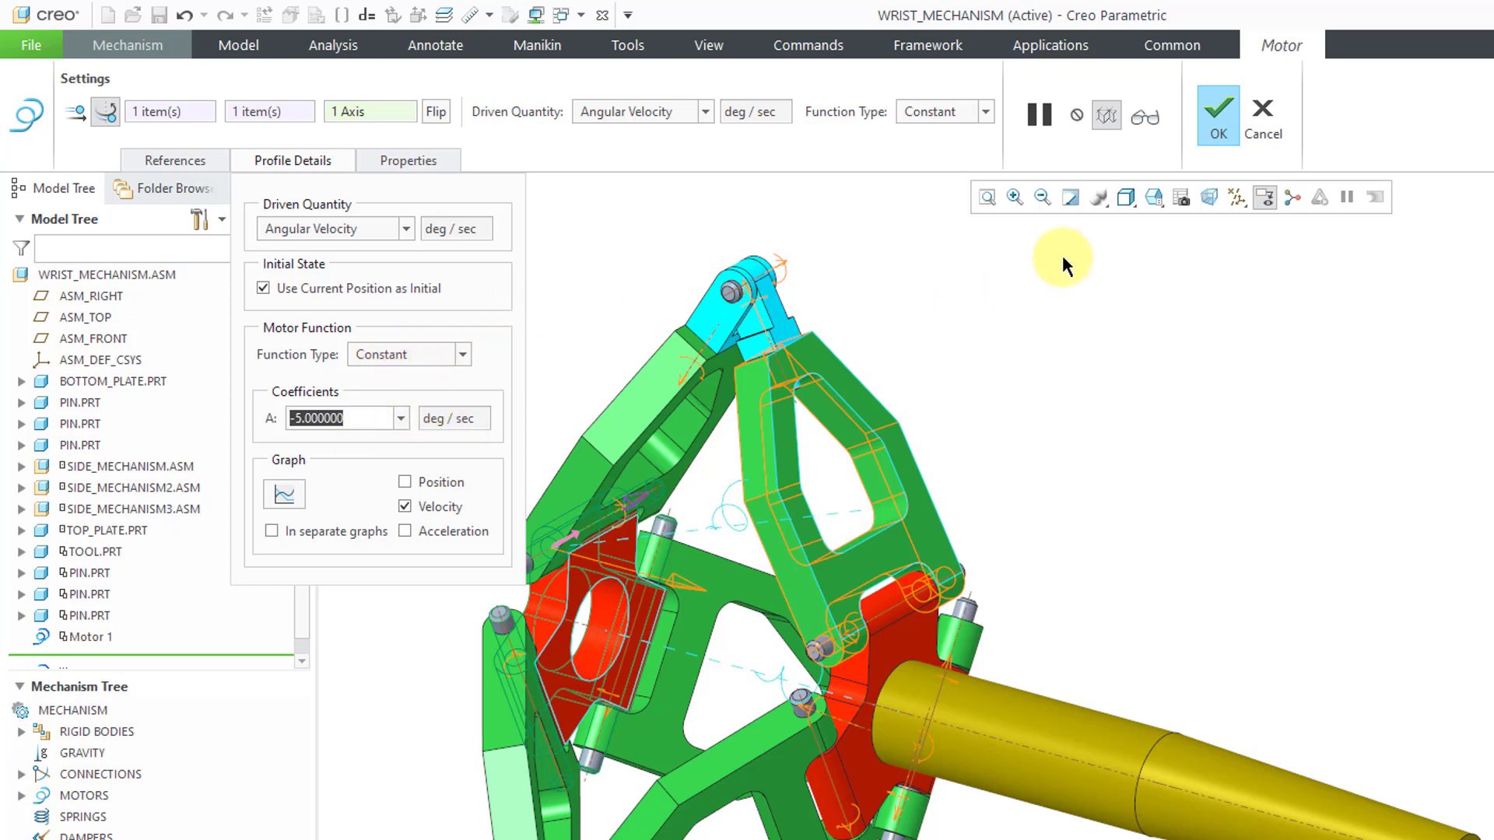
left_click(1218, 117)
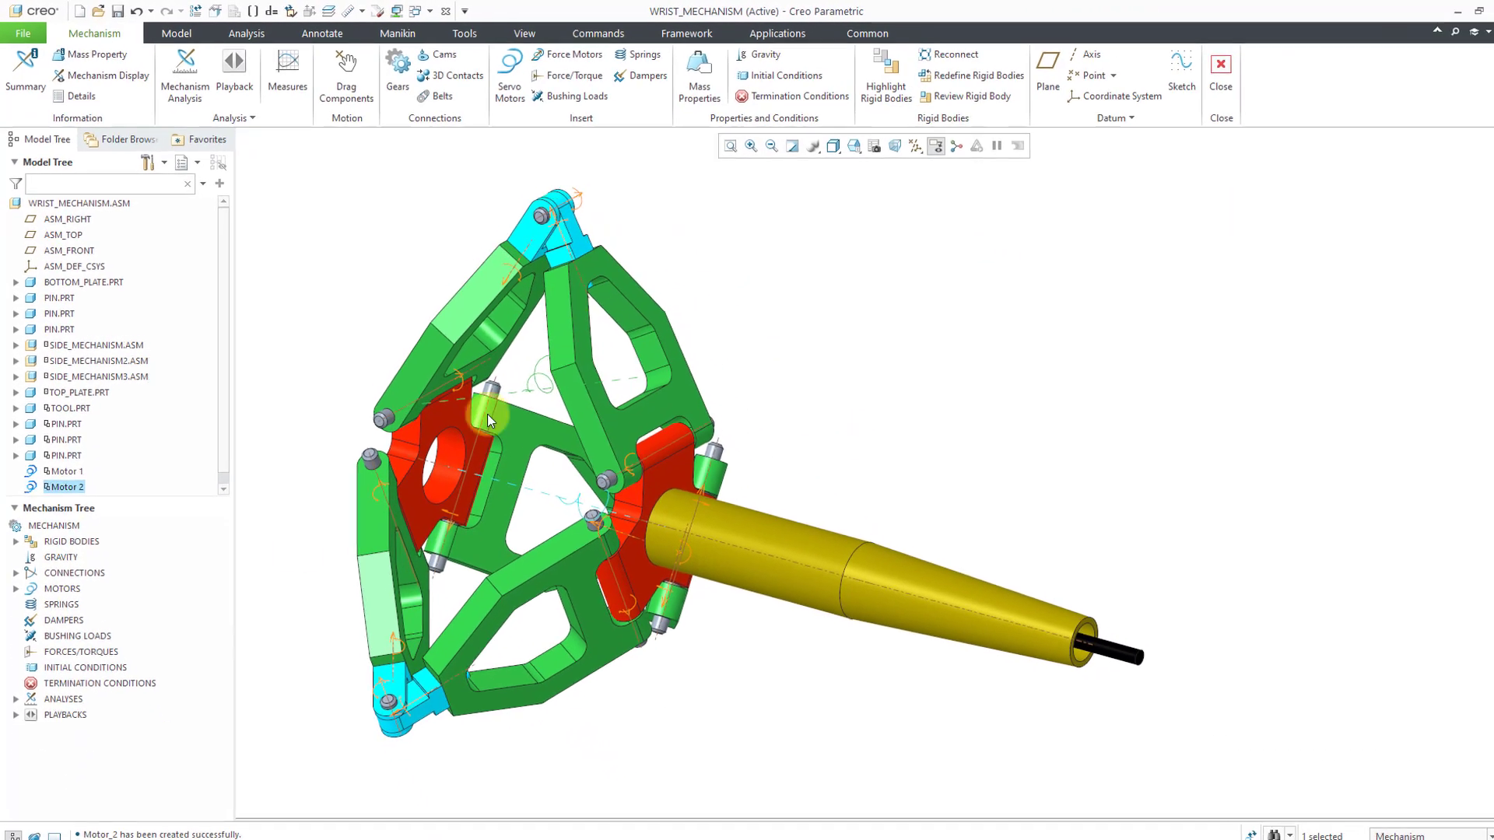
Open AnalysisDefinition1 from the mechanism's analyses for editing and set its end time to 8.
left_click(15, 582)
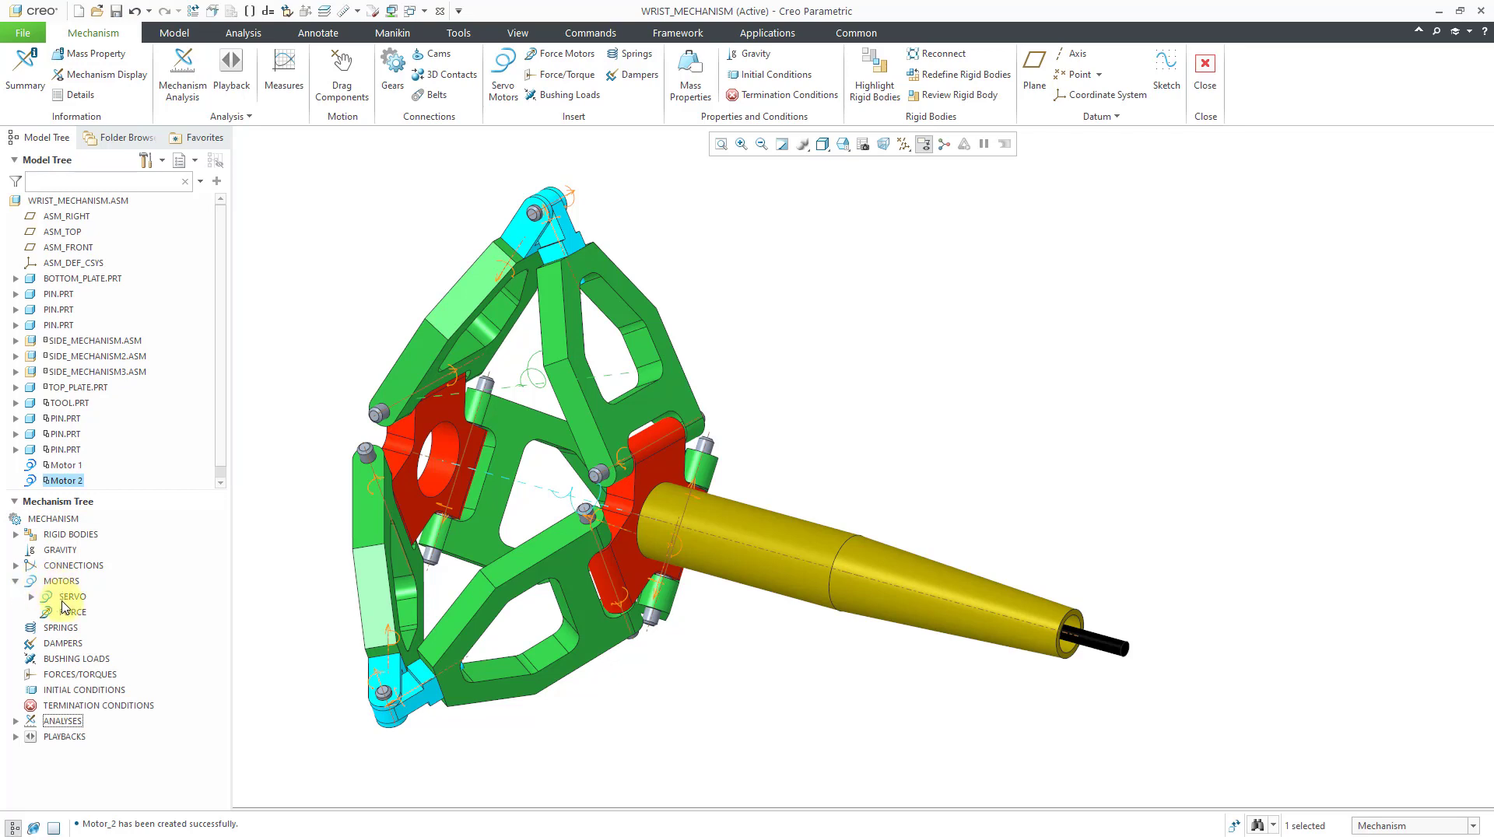
left_click(31, 597)
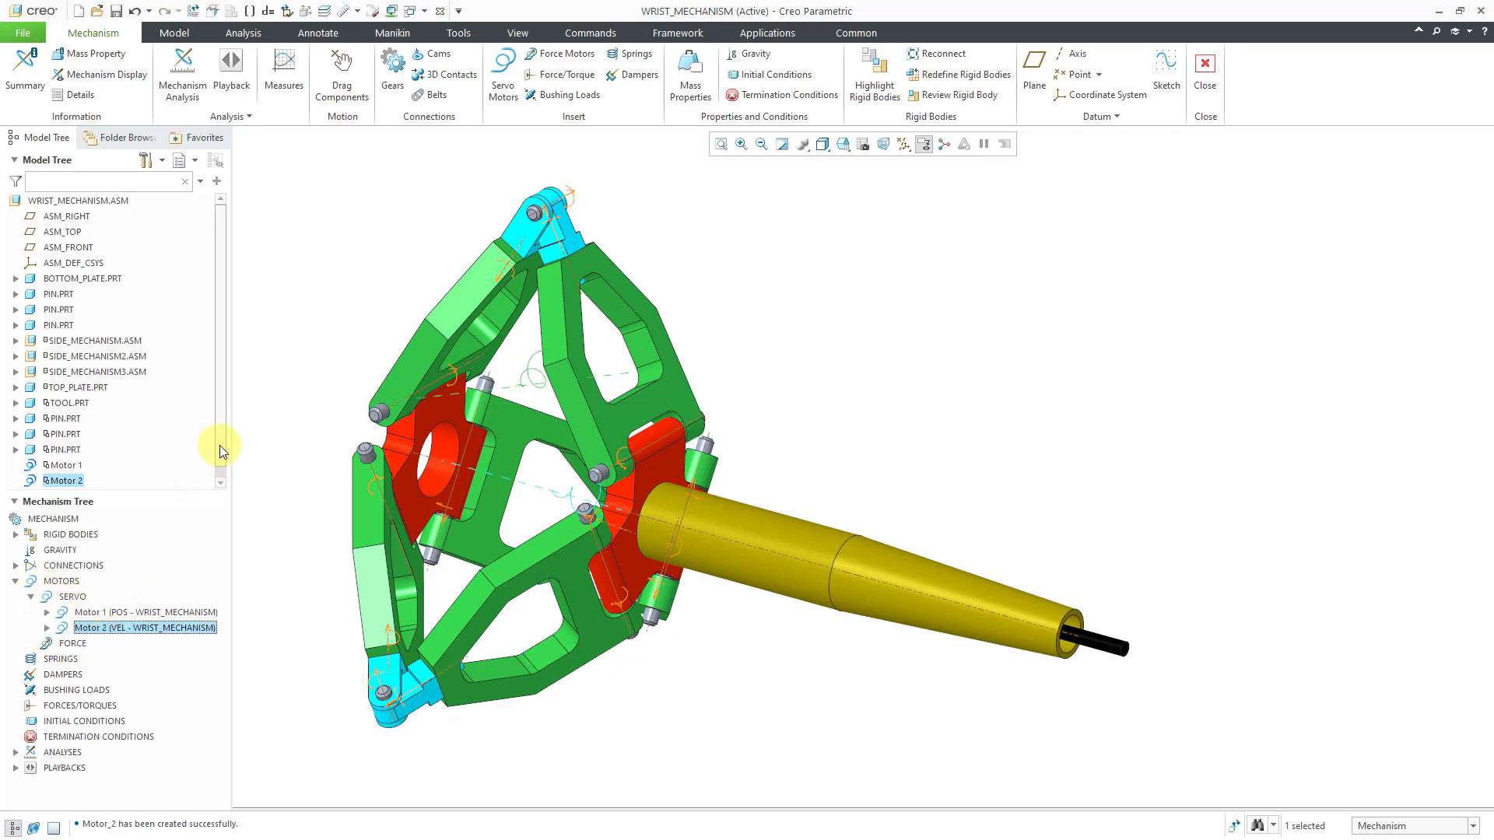
left_click(16, 753)
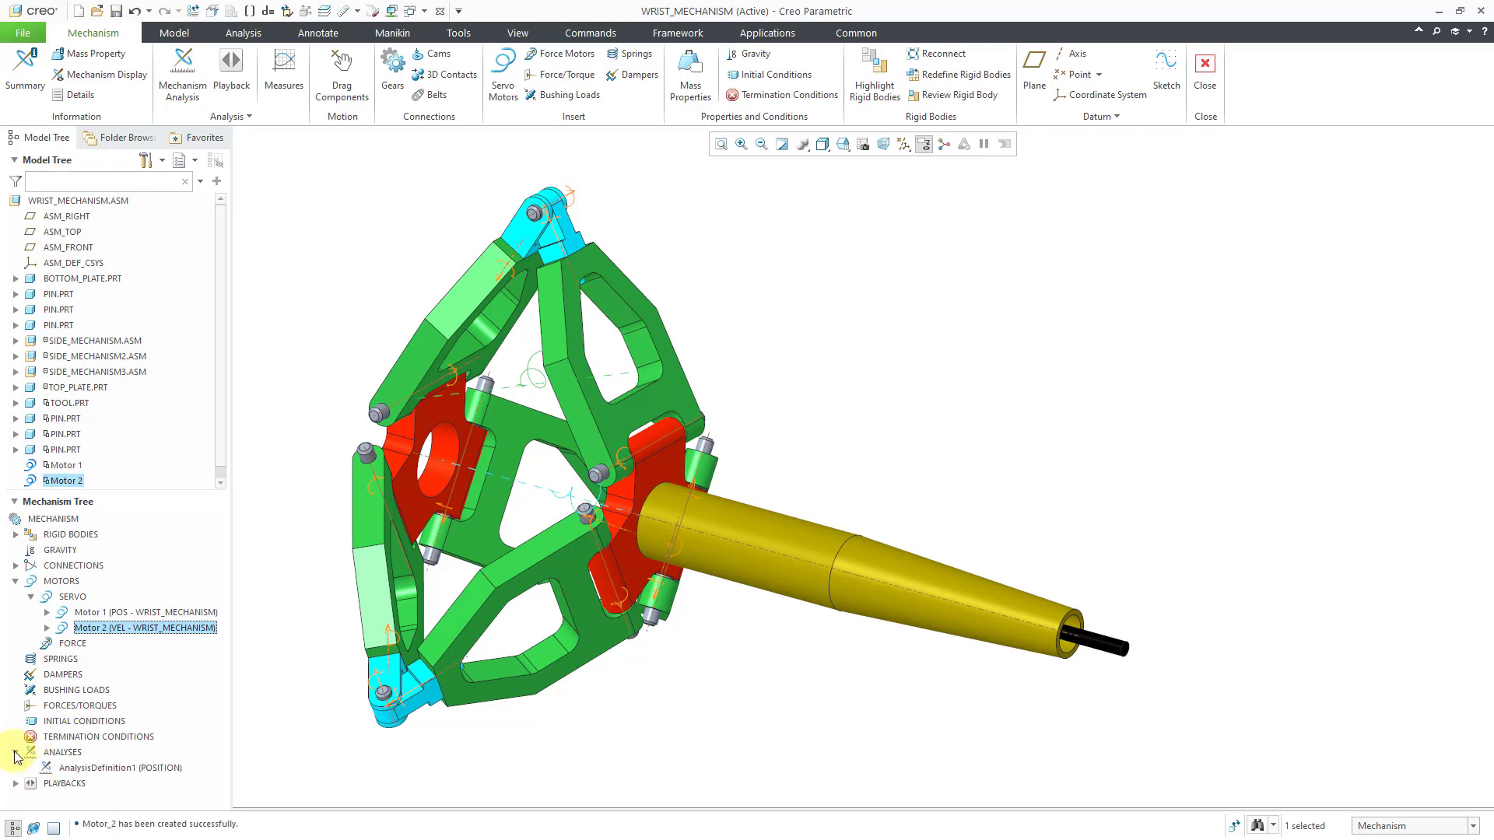
left_click(80, 769)
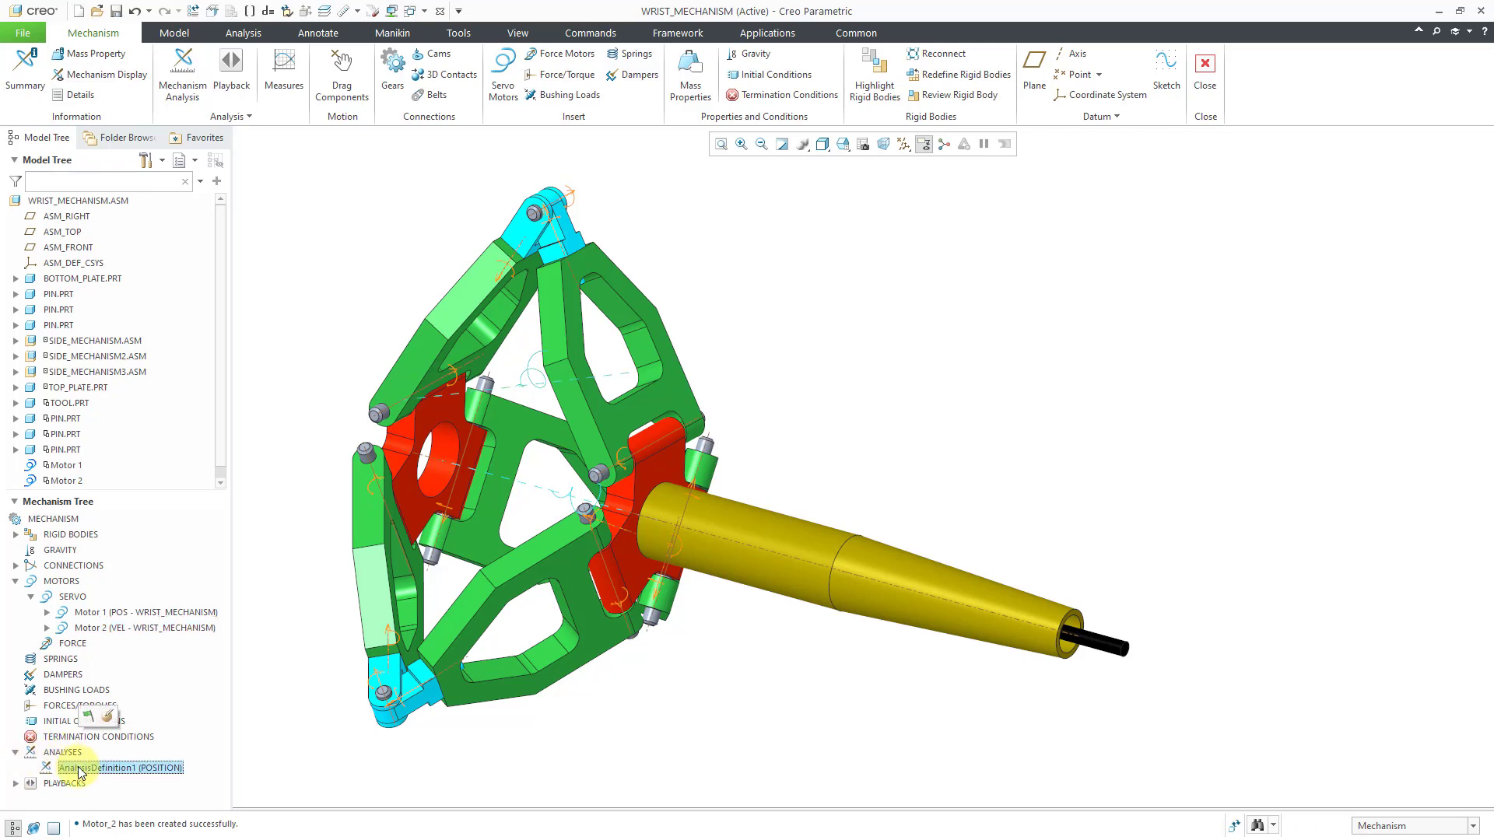
left_click(113, 719)
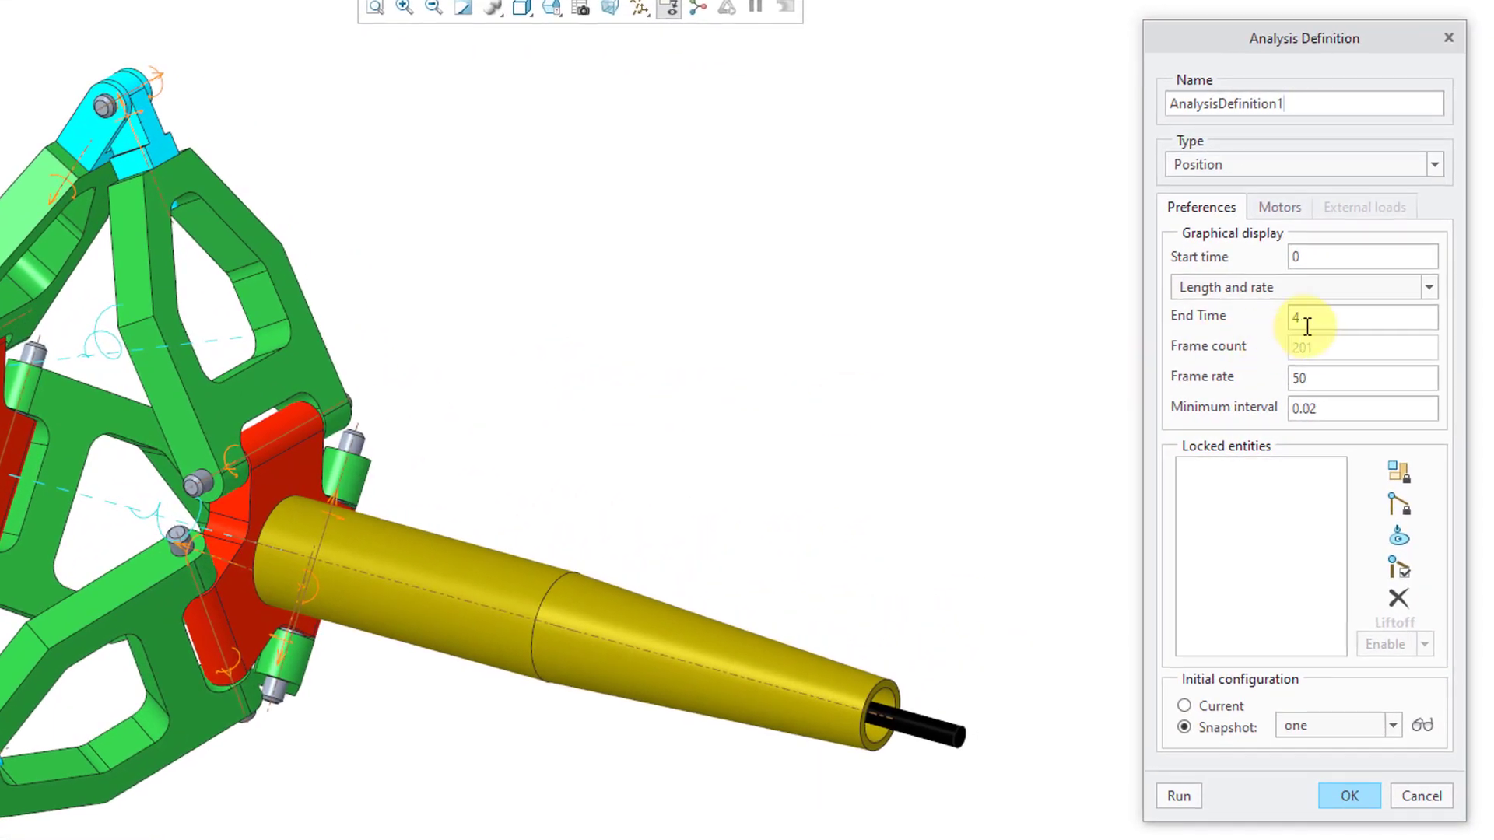
double_click(1312, 328)
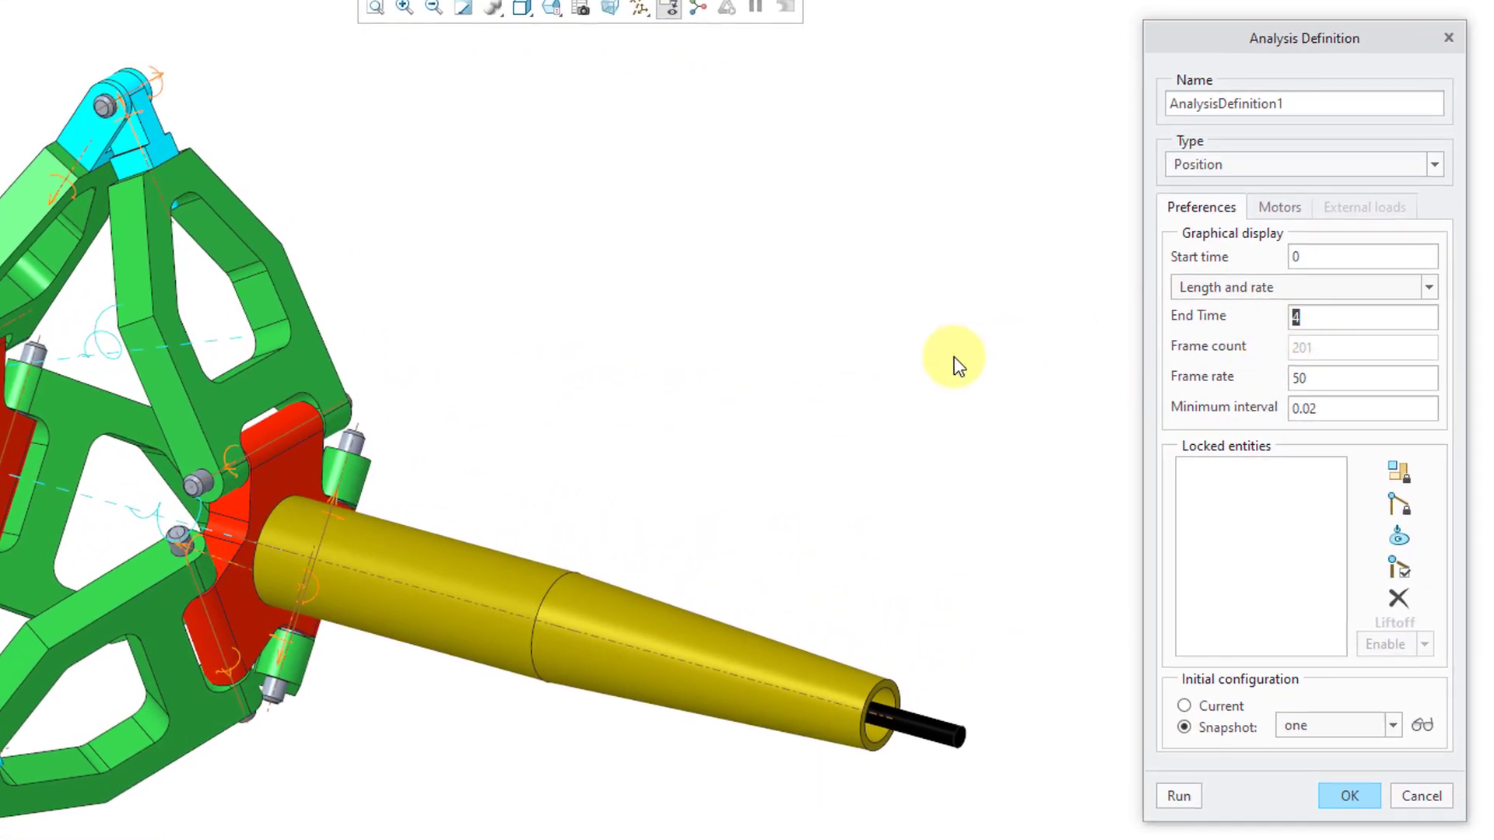
type("8")
Limit Motor 1 in the analysis to run from Start to 4.
left_click(1295, 205)
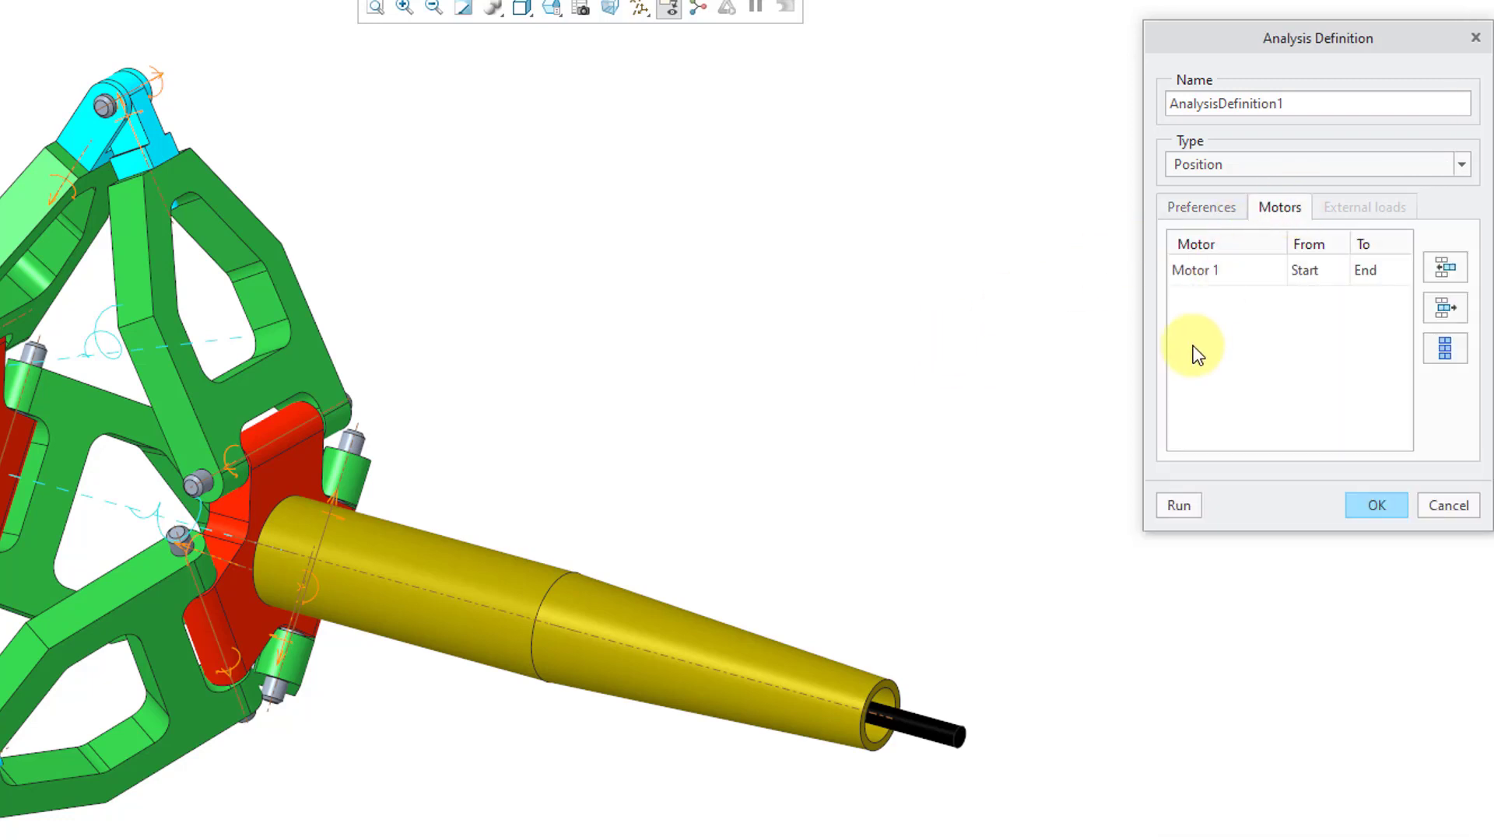
left_click(1368, 273)
type("4")
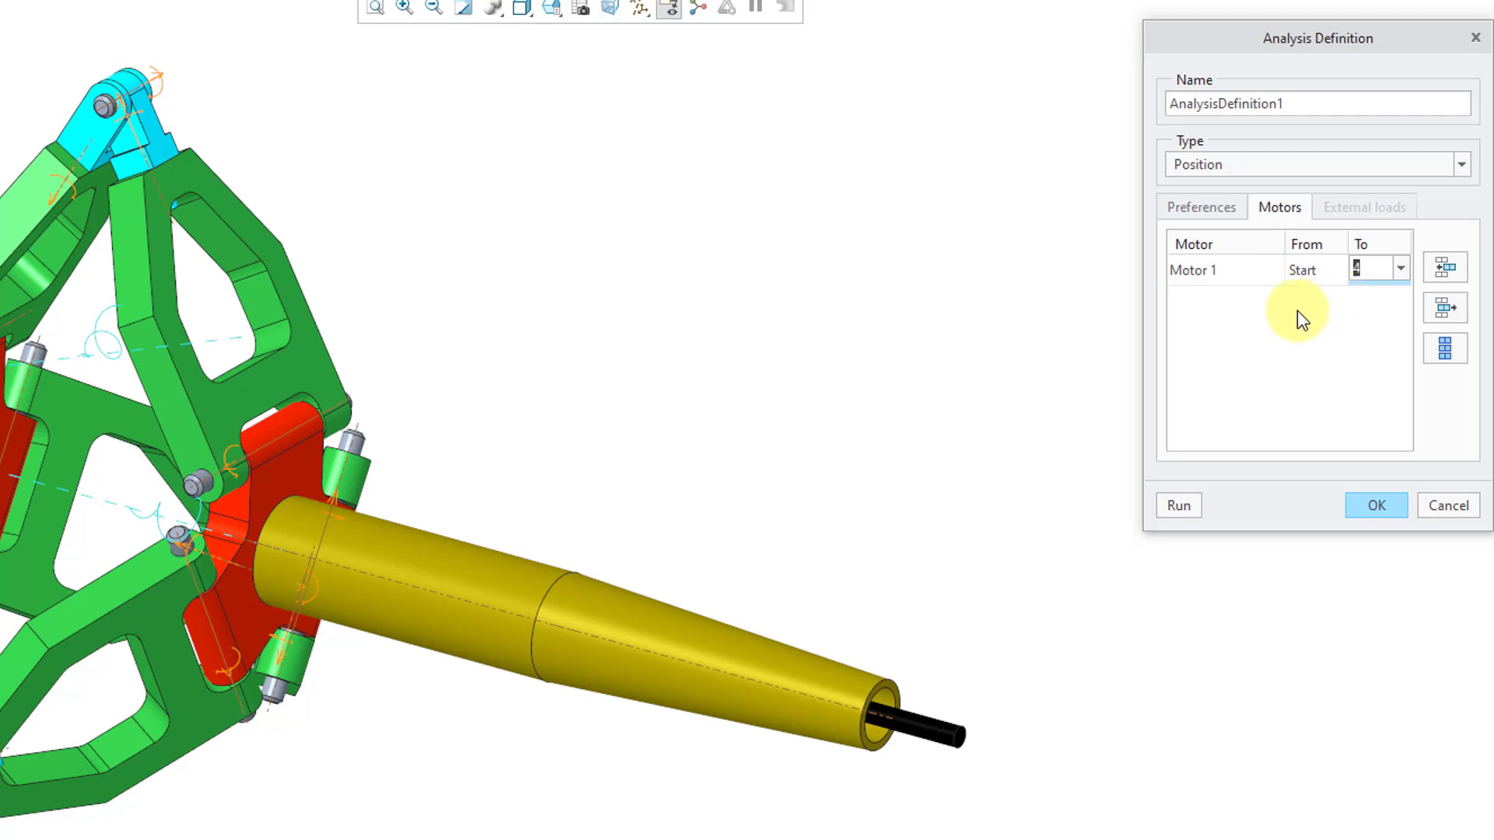
Add Motor 2 to the analysis, active from 4 to End.
left_click(1446, 273)
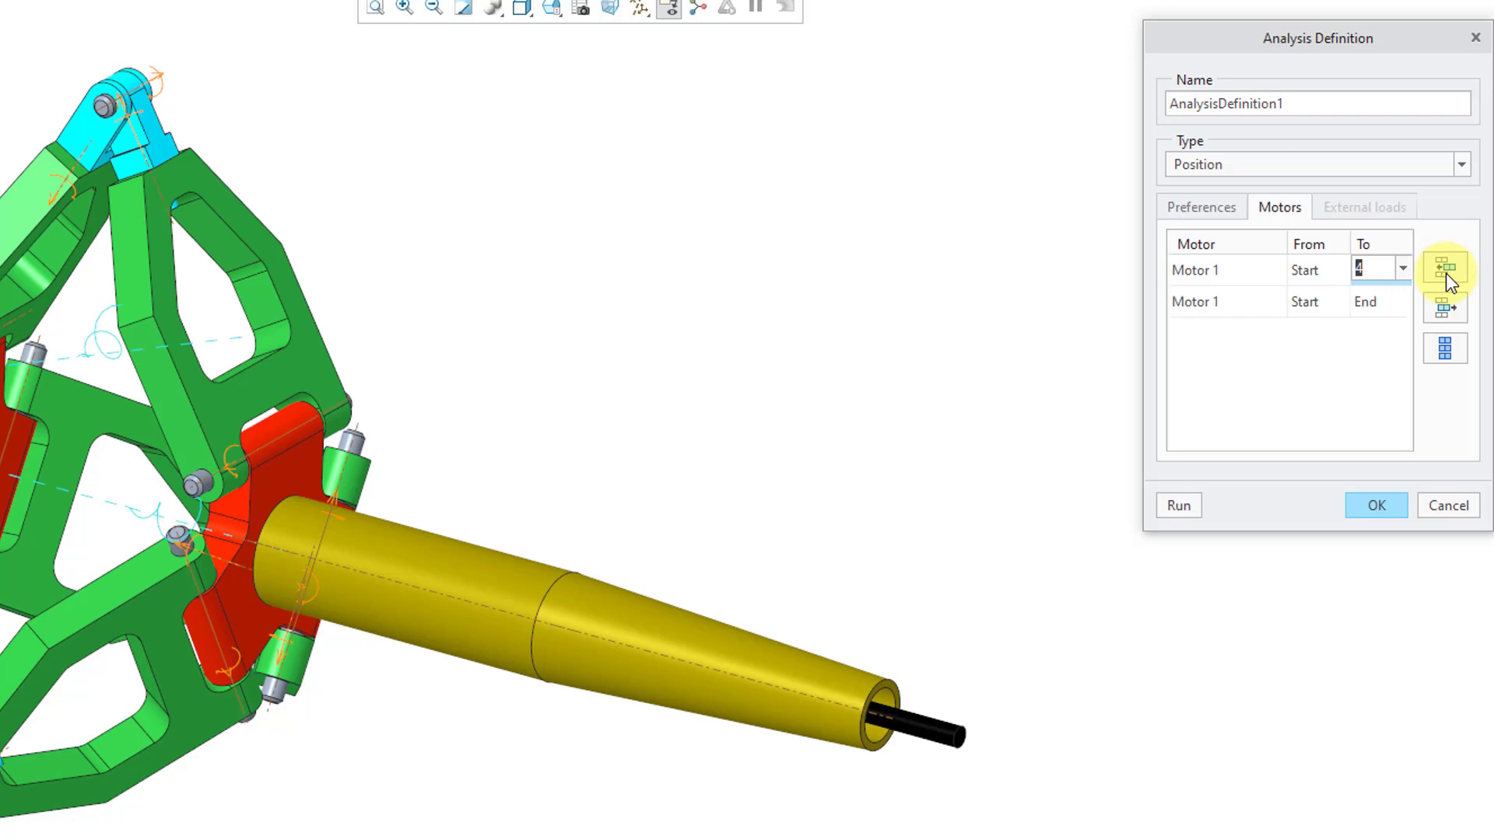
left_click(1258, 312)
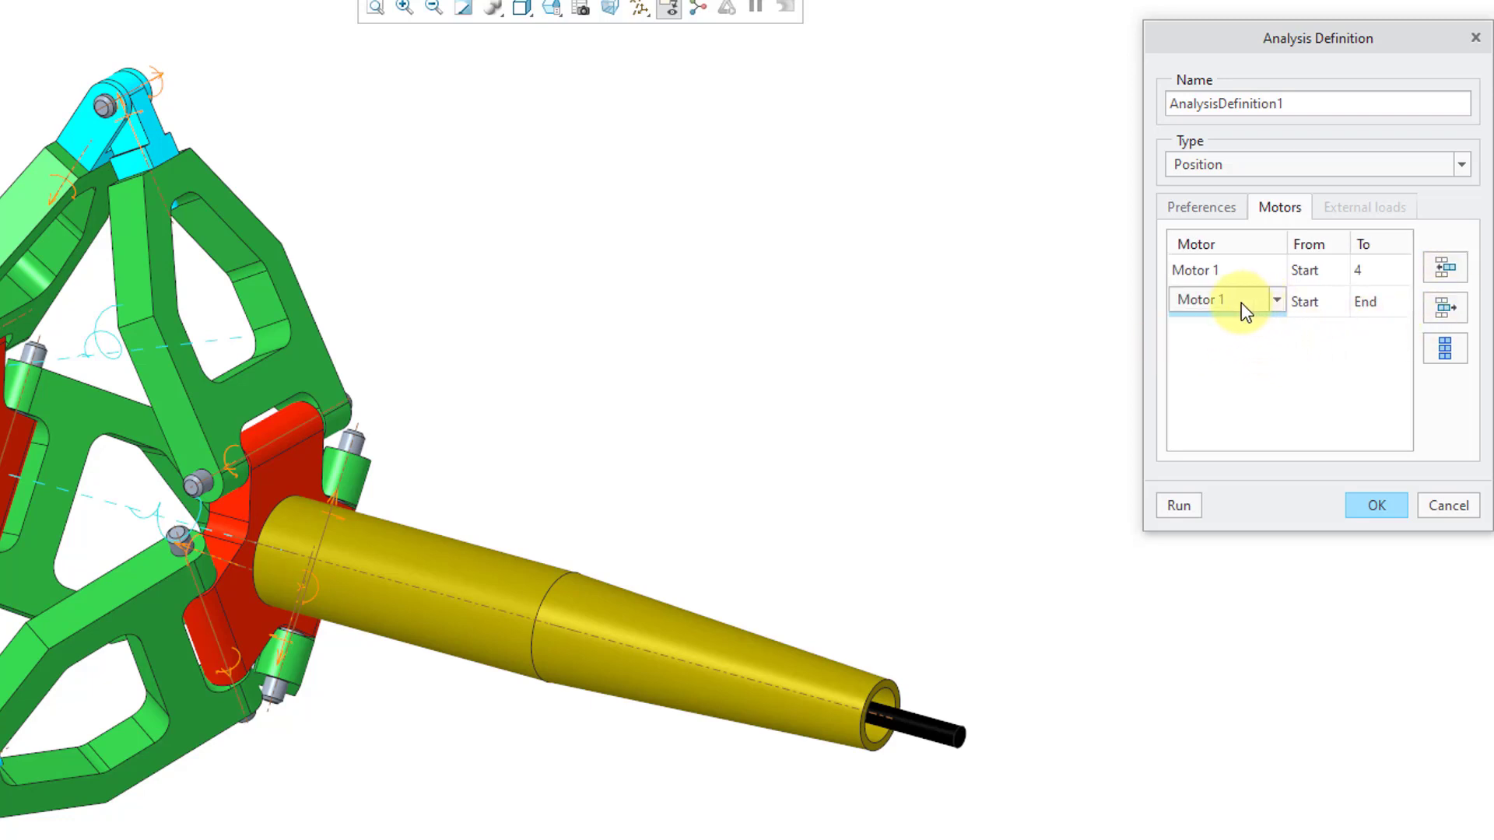
left_click(1279, 300)
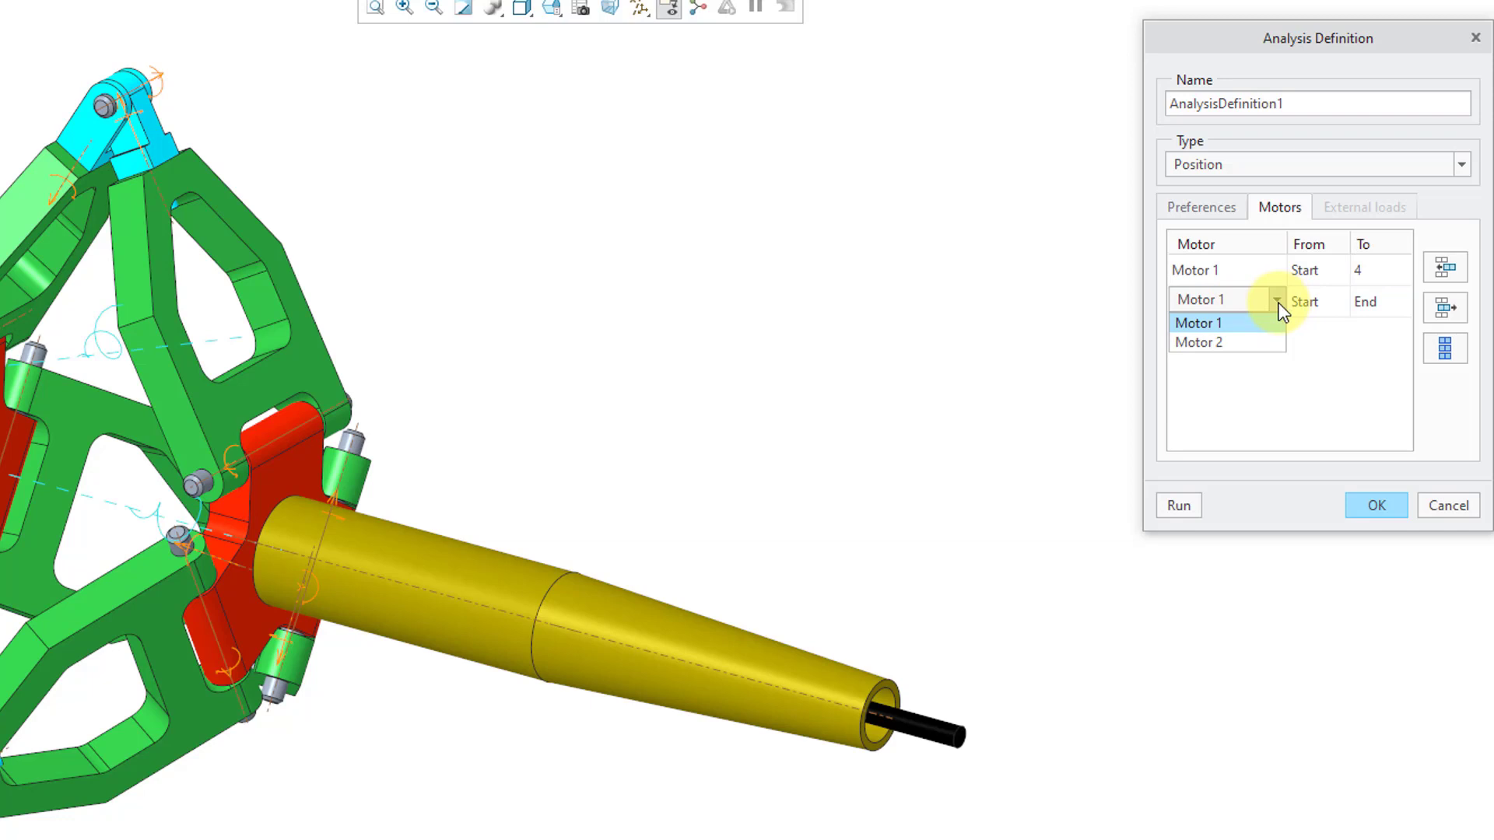
left_click(1243, 350)
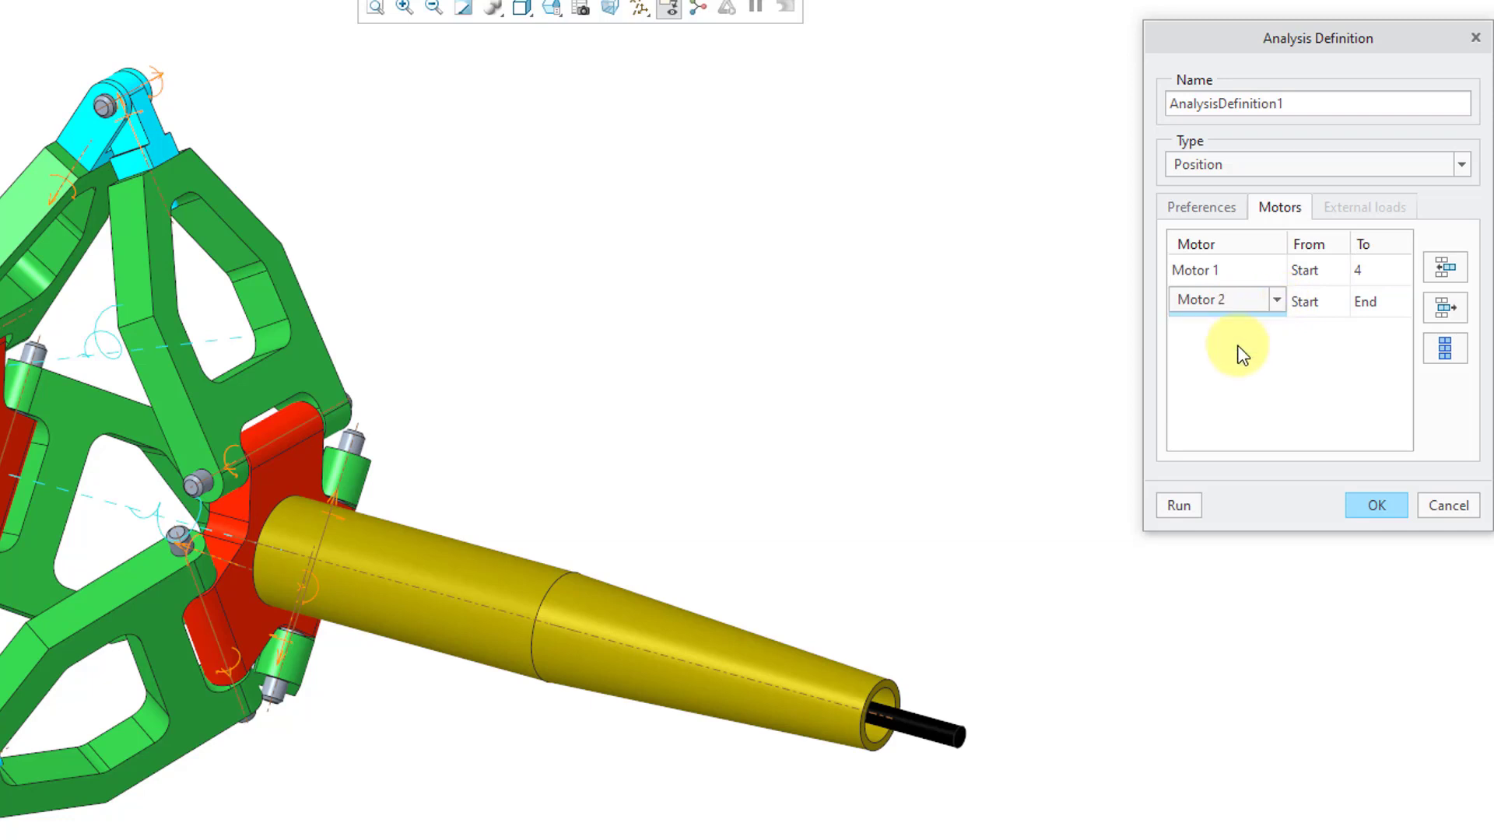
left_click(1338, 302)
type("4")
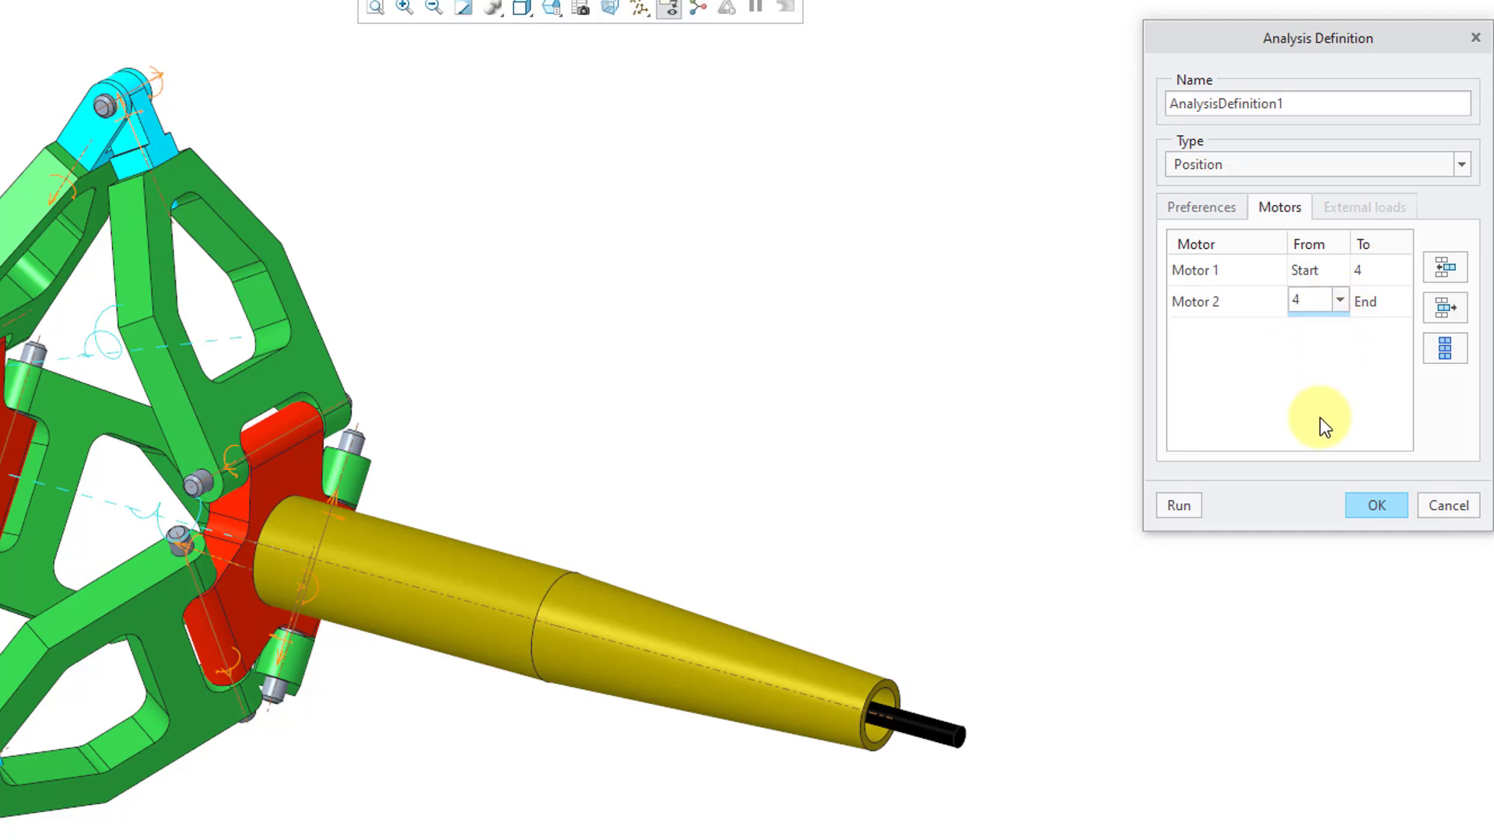
key("Up")
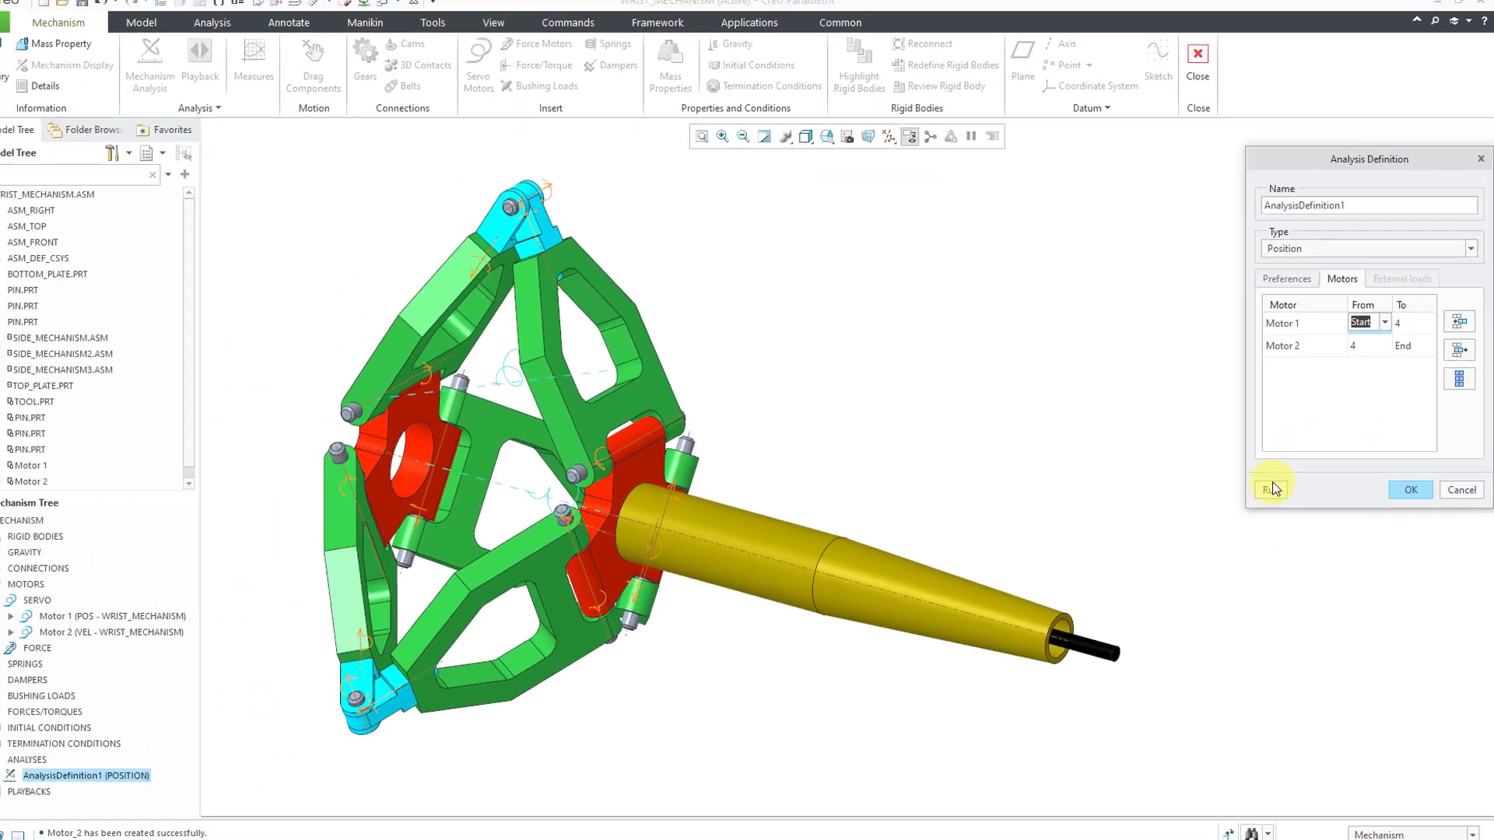
Try to run the two-motor analysis, overwriting the existing result set.
left_click(1178, 506)
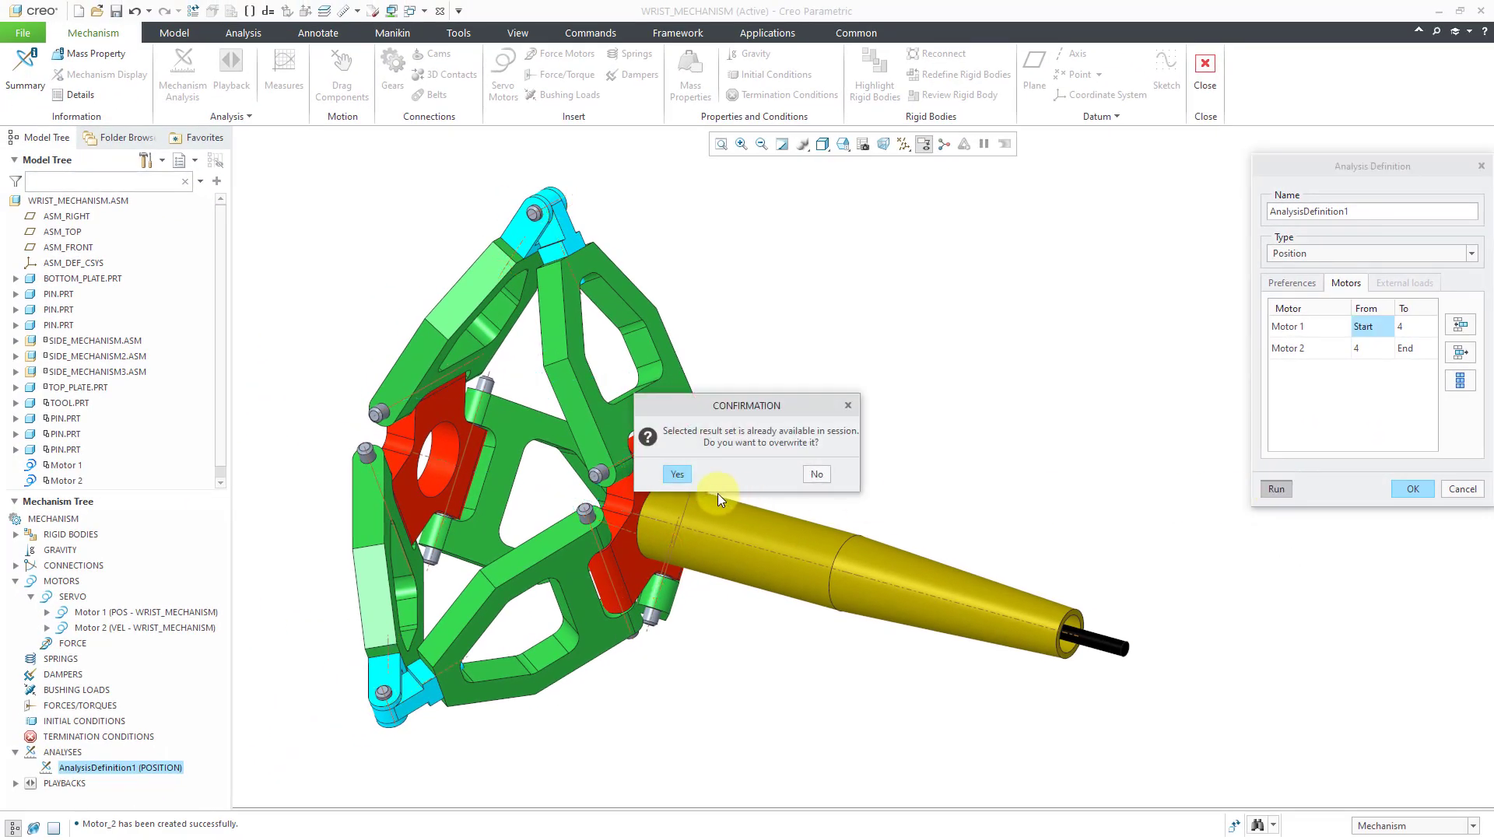
left_click(678, 475)
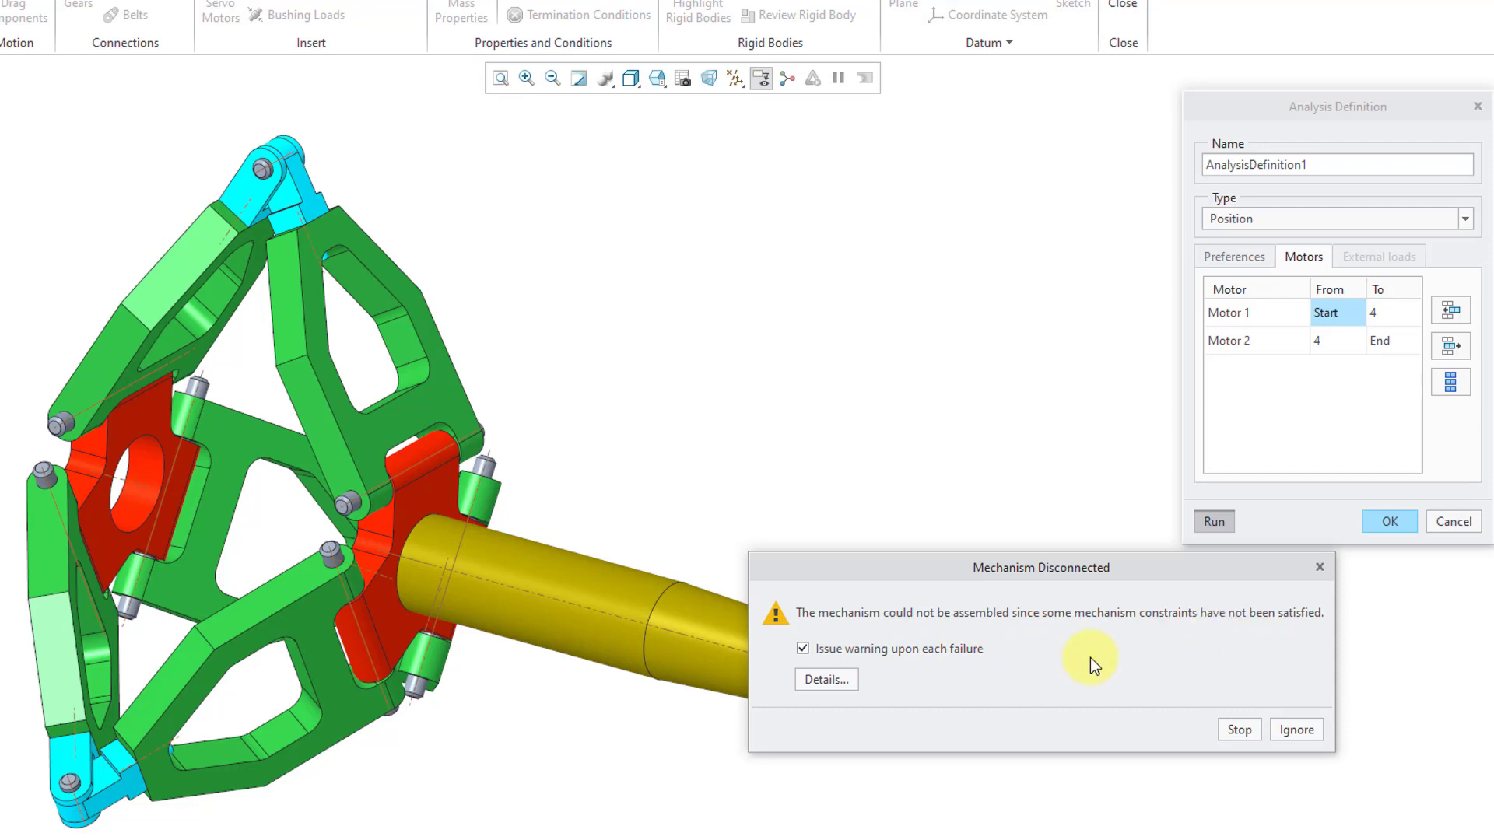
left_click(1239, 731)
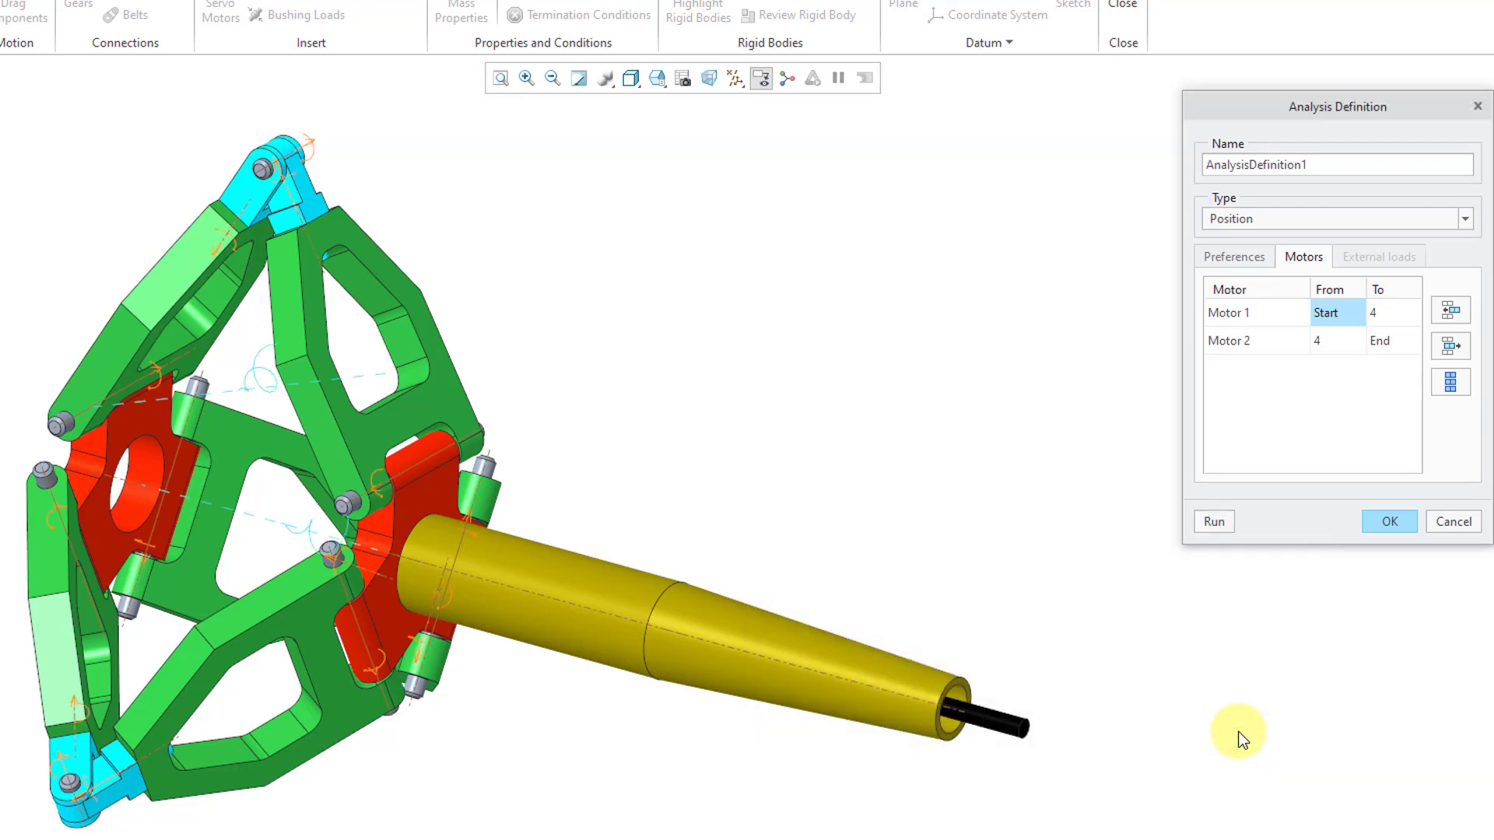
Set the end of Motor 1's active period in the analysis to 3.9.
left_click(1380, 313)
type("3.9")
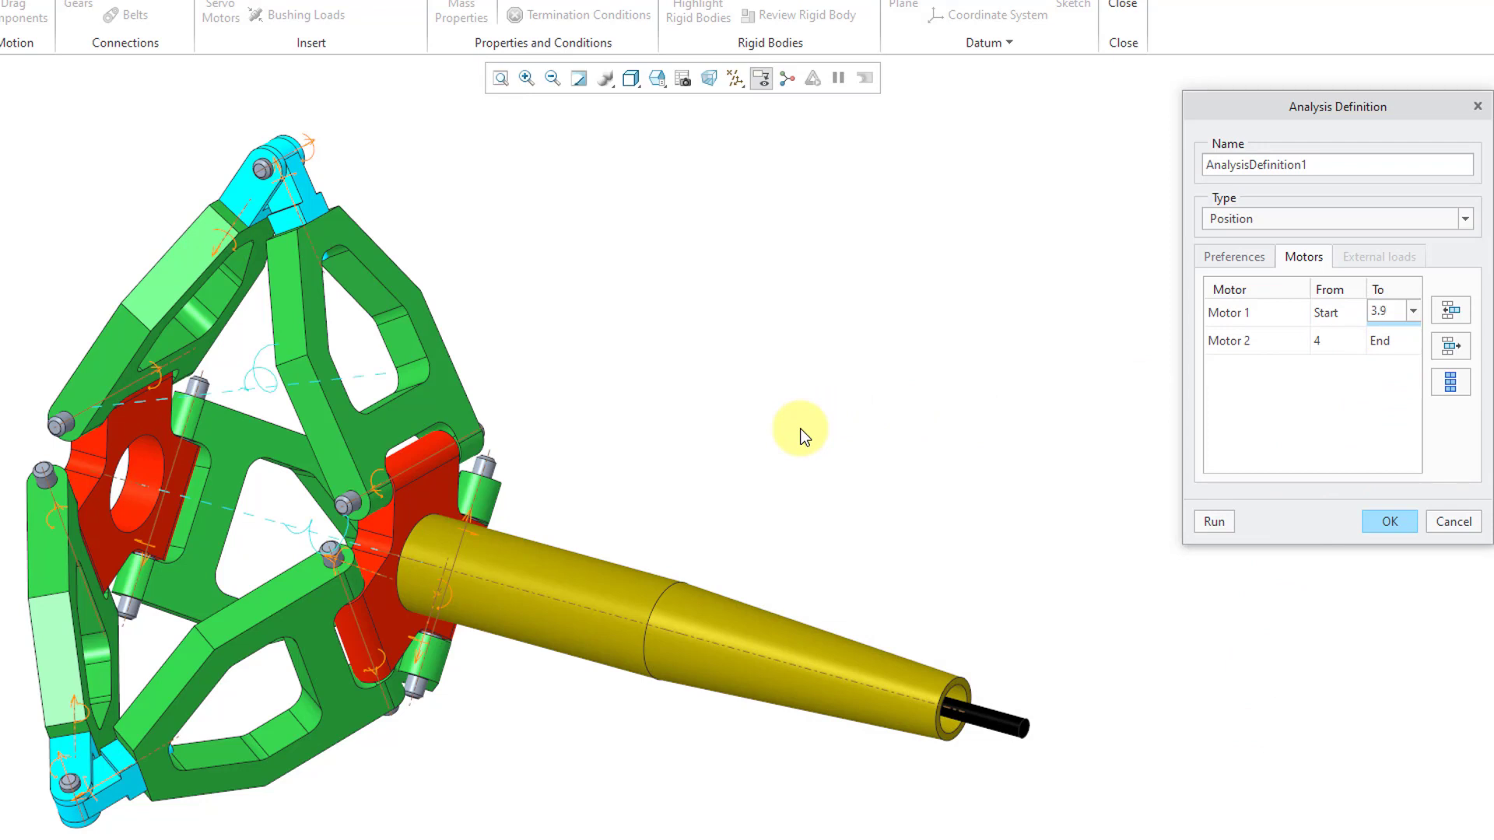
key("Tab")
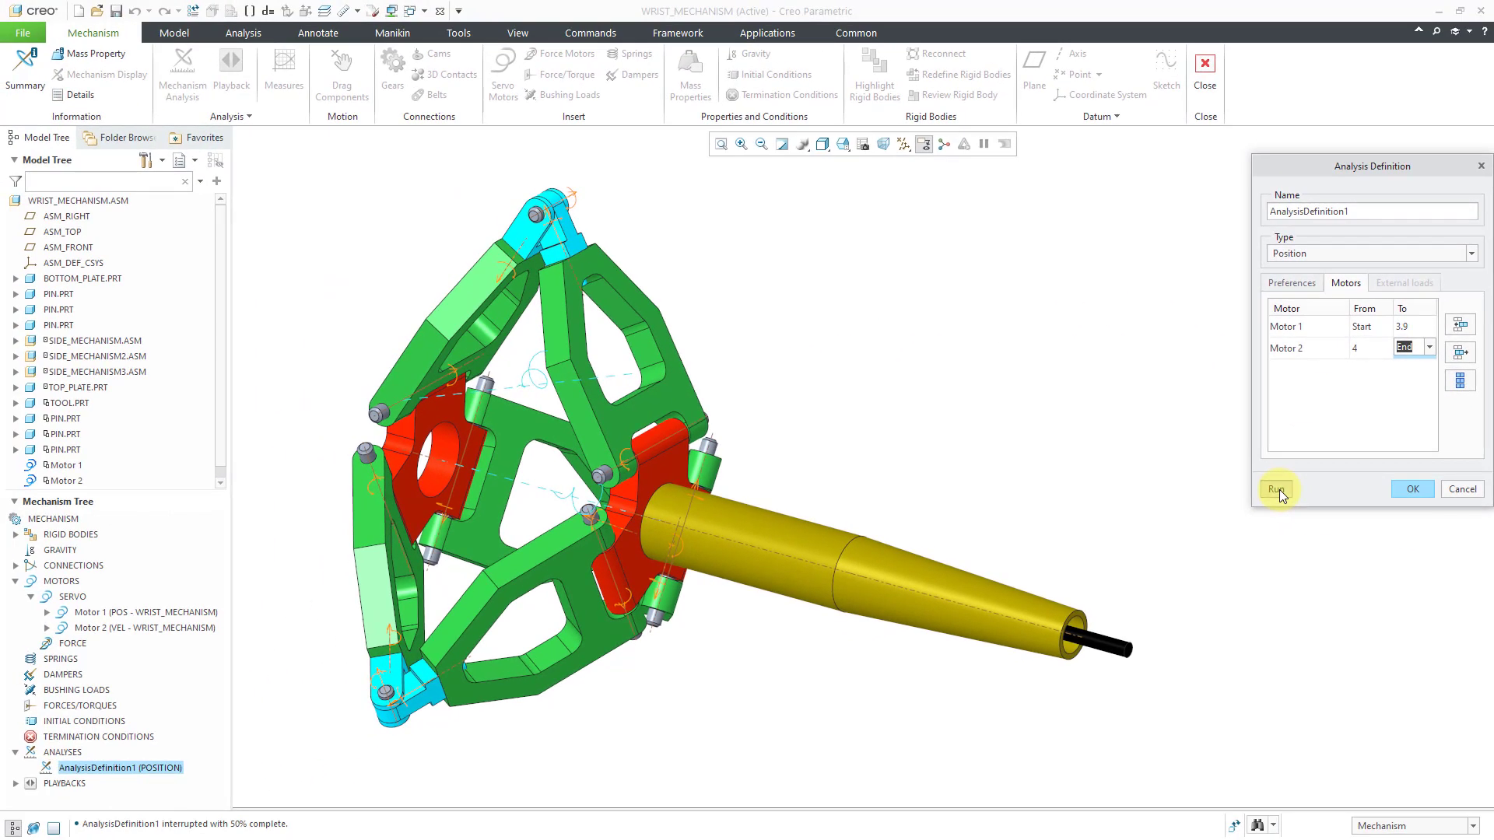
Rerun the analysis, overwriting the existing result set, and accept the definition.
left_click(1277, 488)
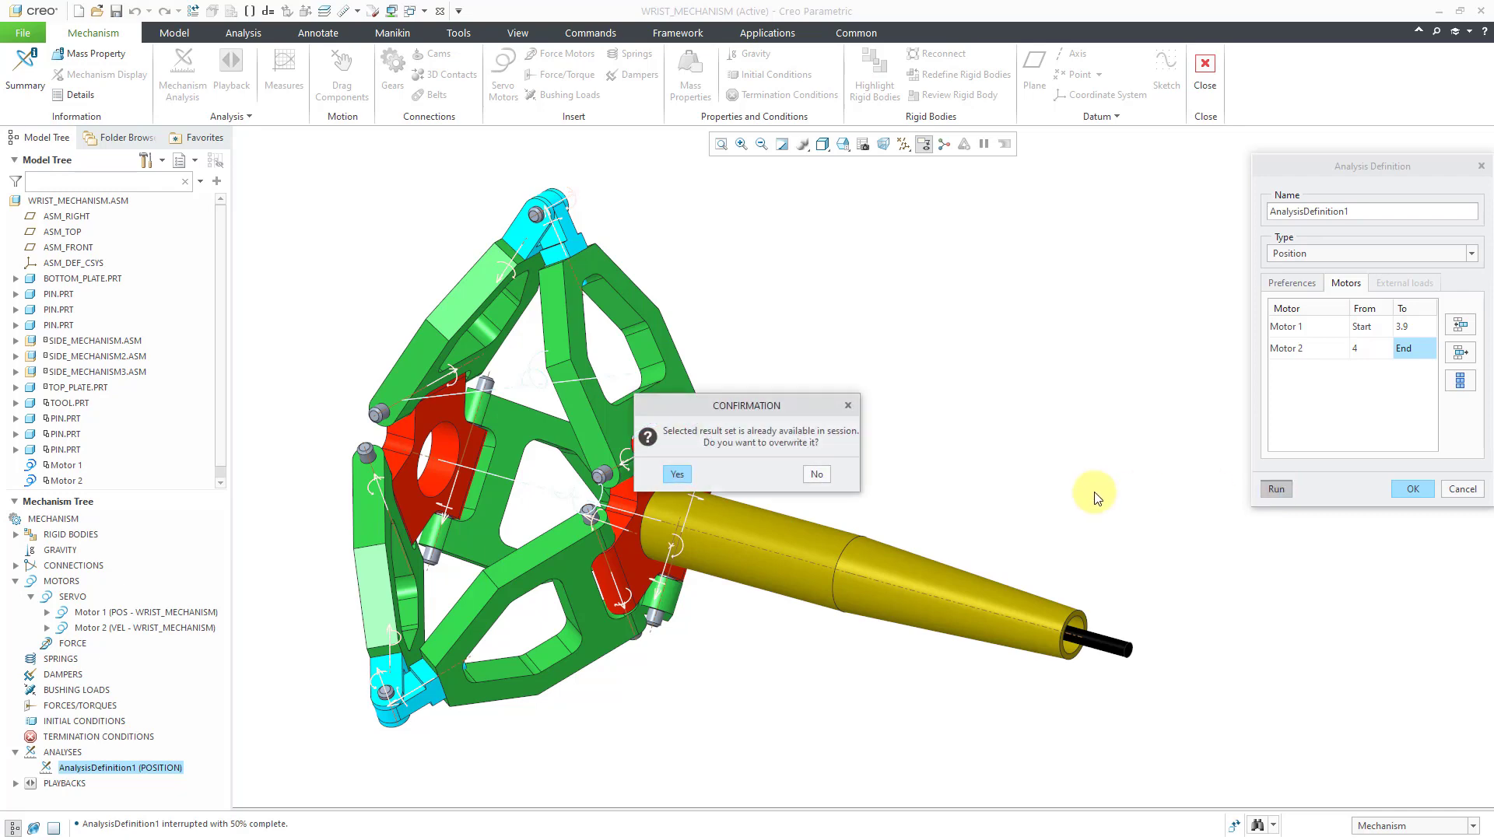
left_click(675, 475)
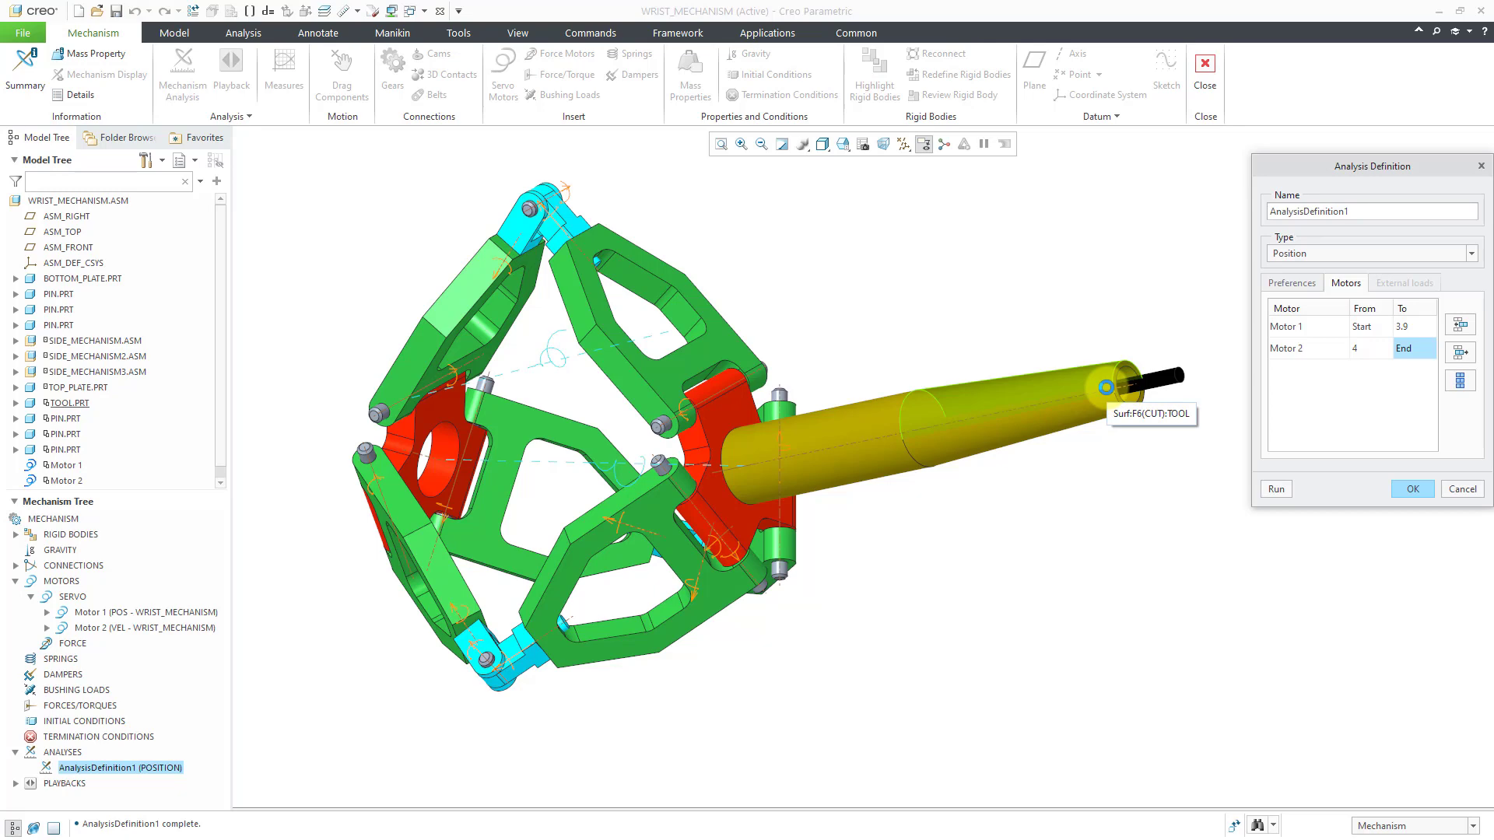
middle_click_drag(1015, 320, 1029, 408)
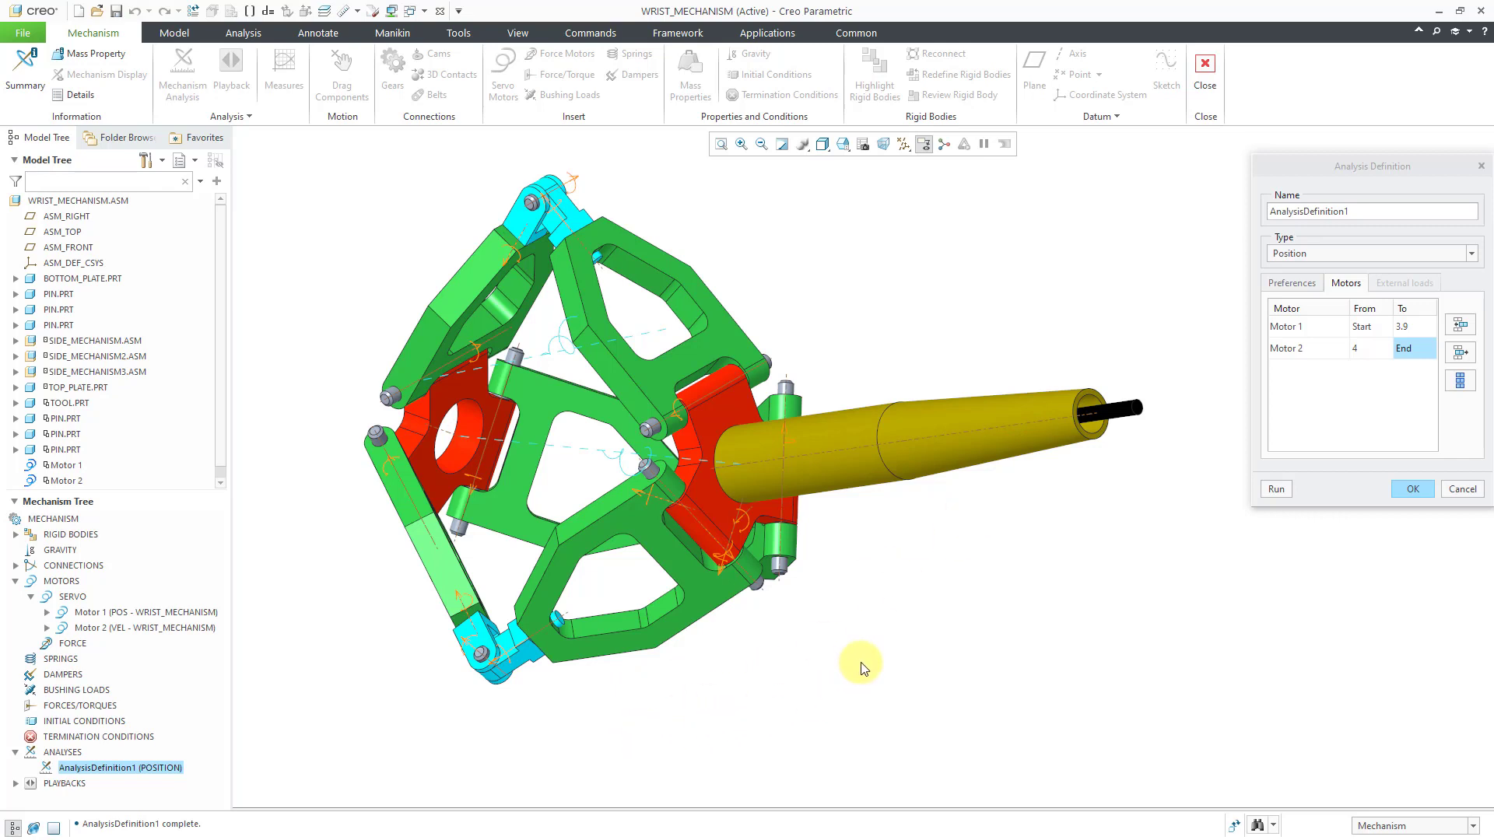
left_click(1410, 489)
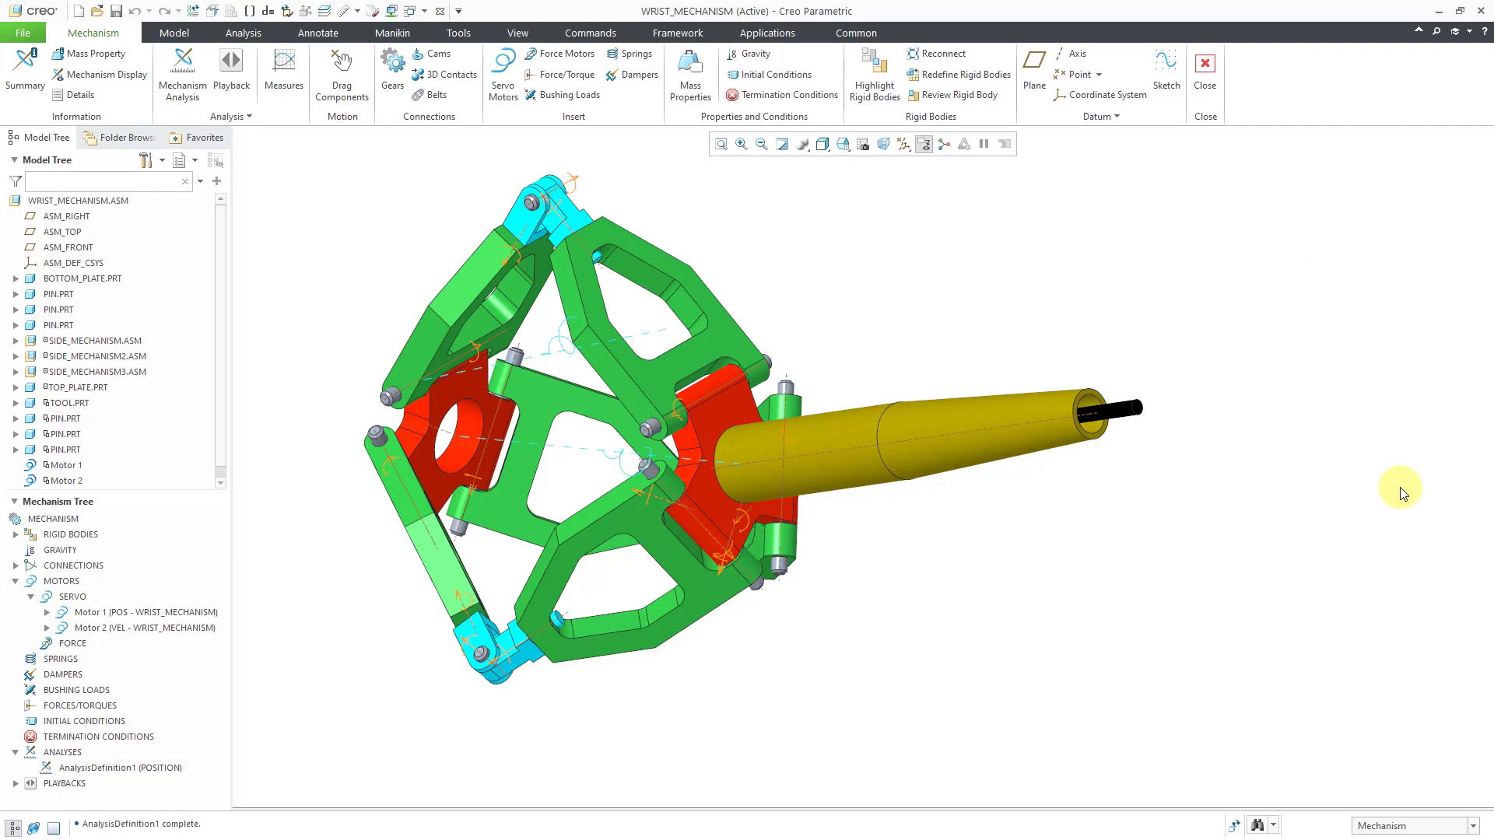
Start another rotational servo motor with the SIDE_PLATE face as driven entity and the BOTTOM_PLATE face as reference entity.
middle_click_drag(1067, 601, 1035, 595)
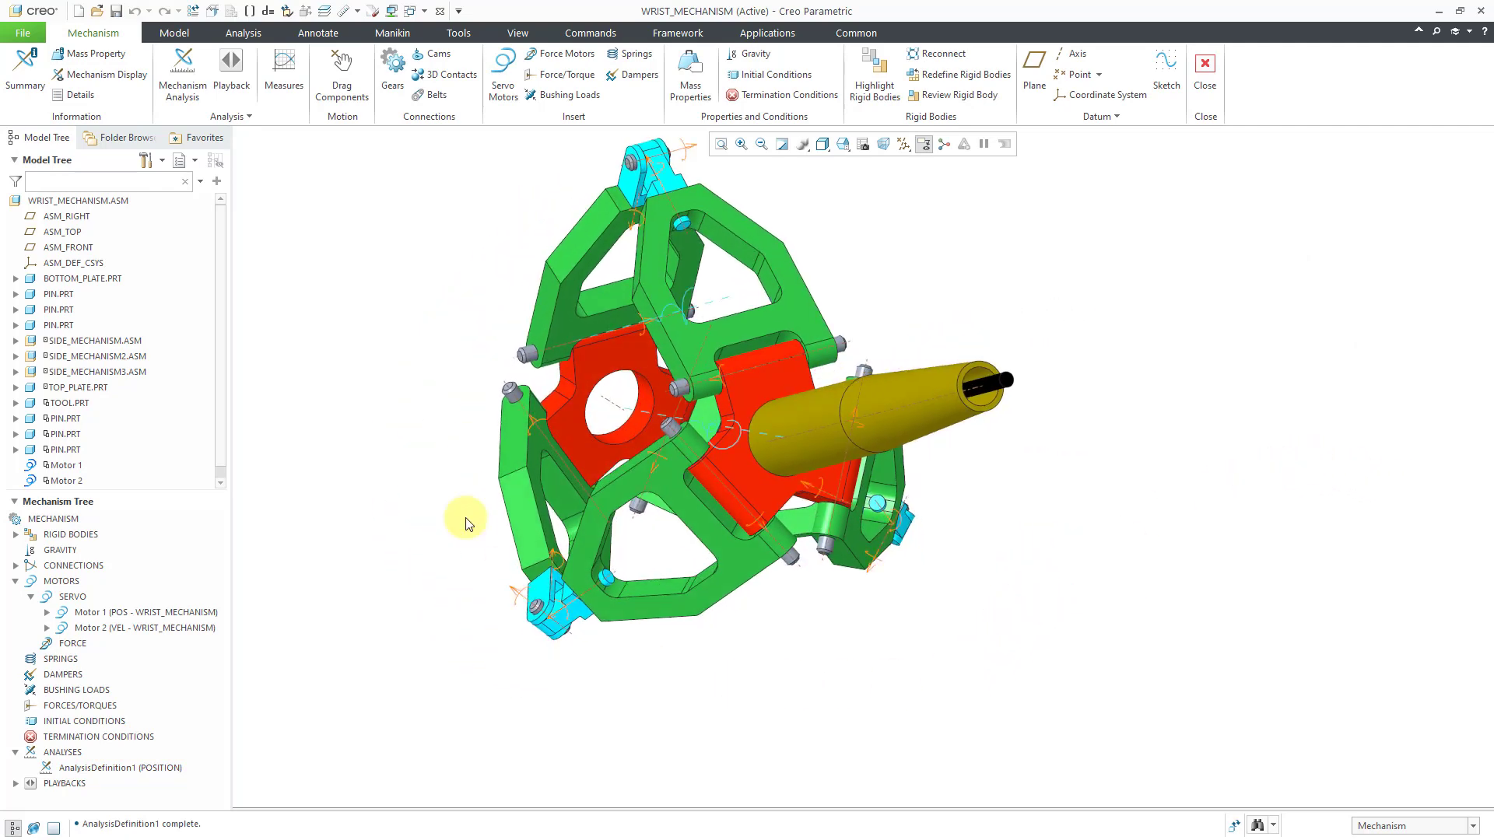
left_click(501, 98)
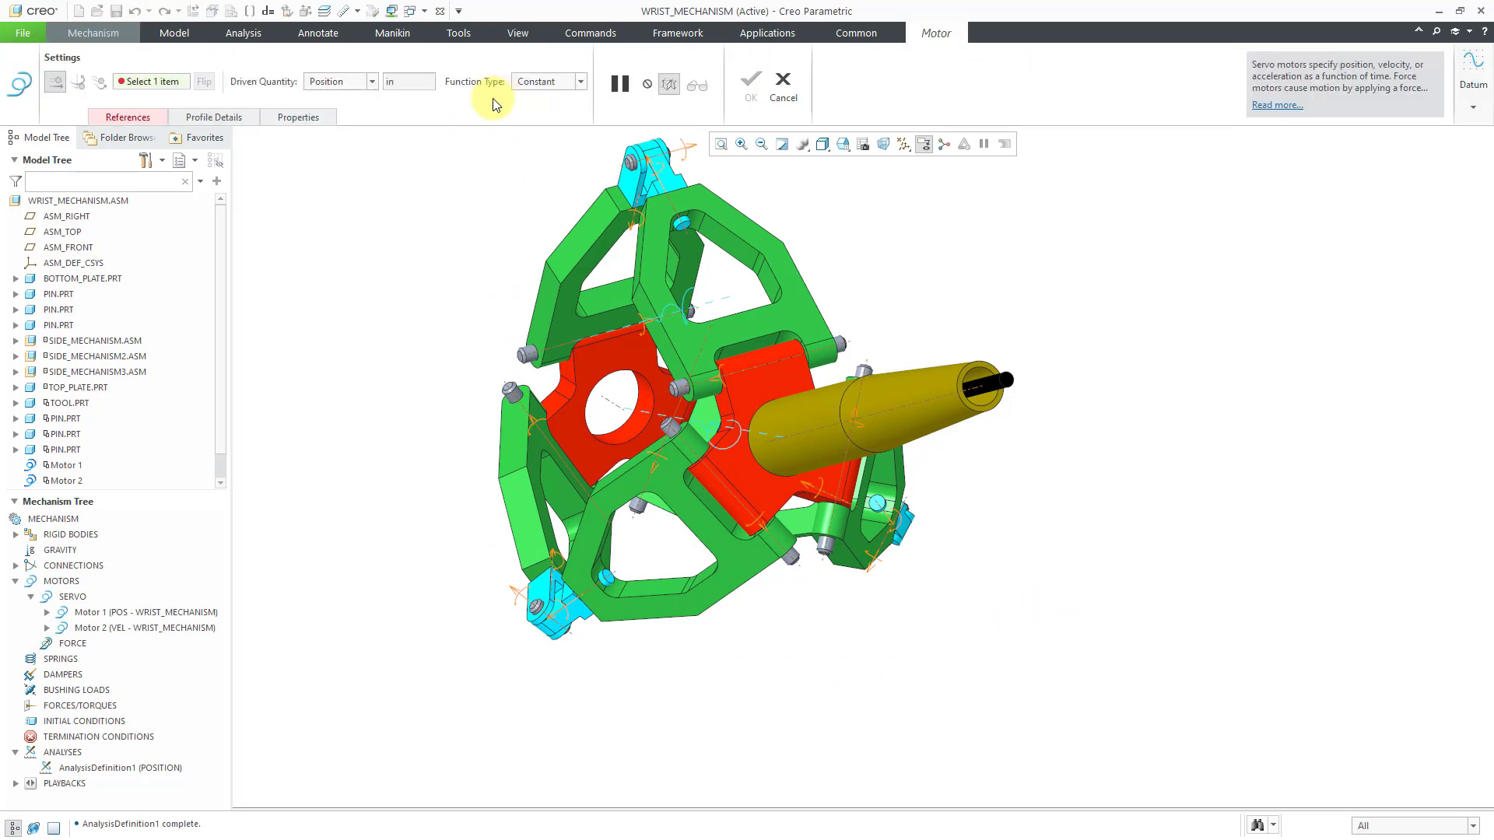
left_click(141, 120)
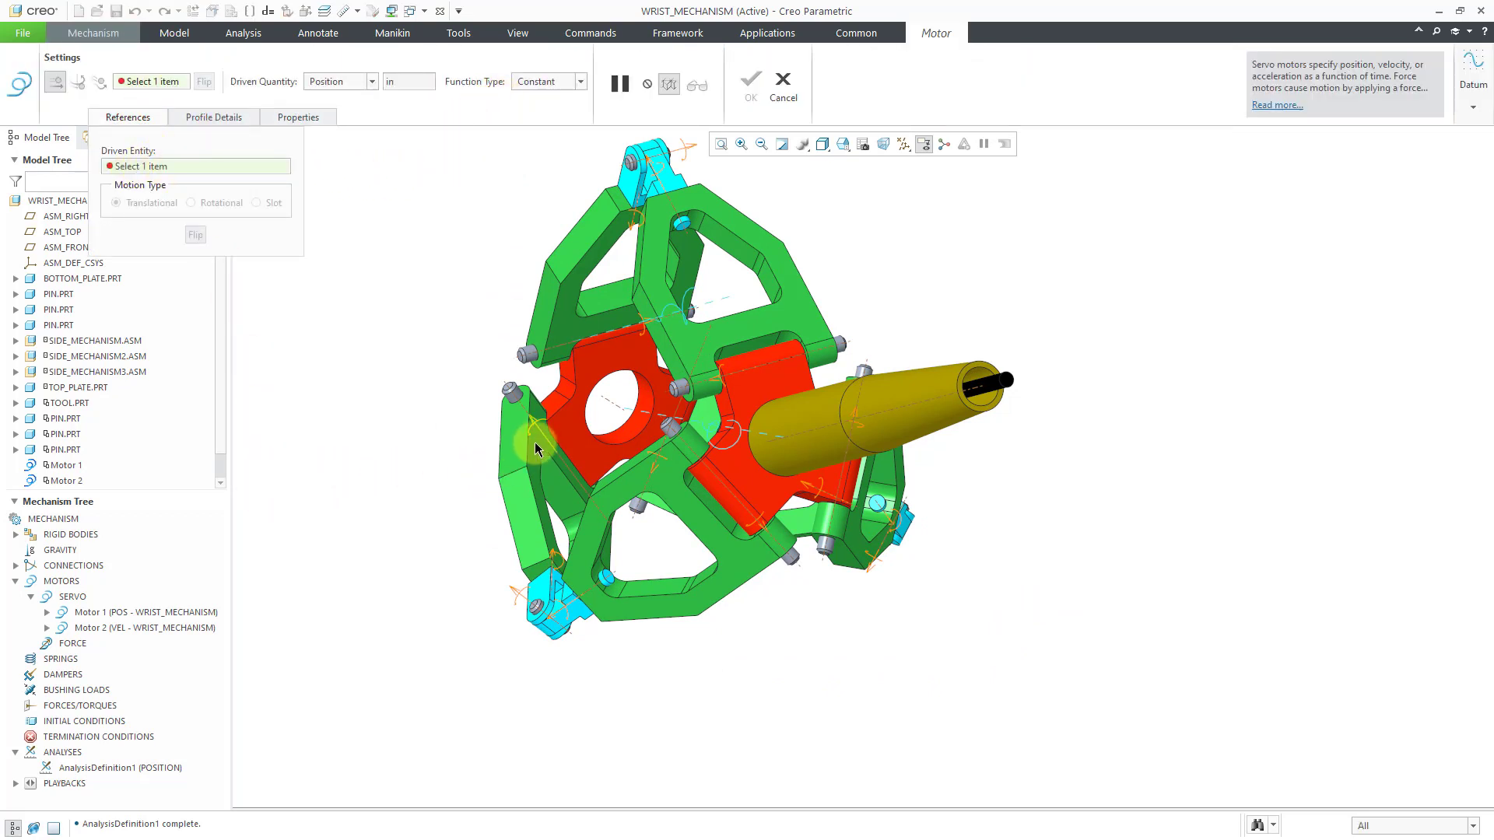
middle_click_drag(591, 462, 542, 465)
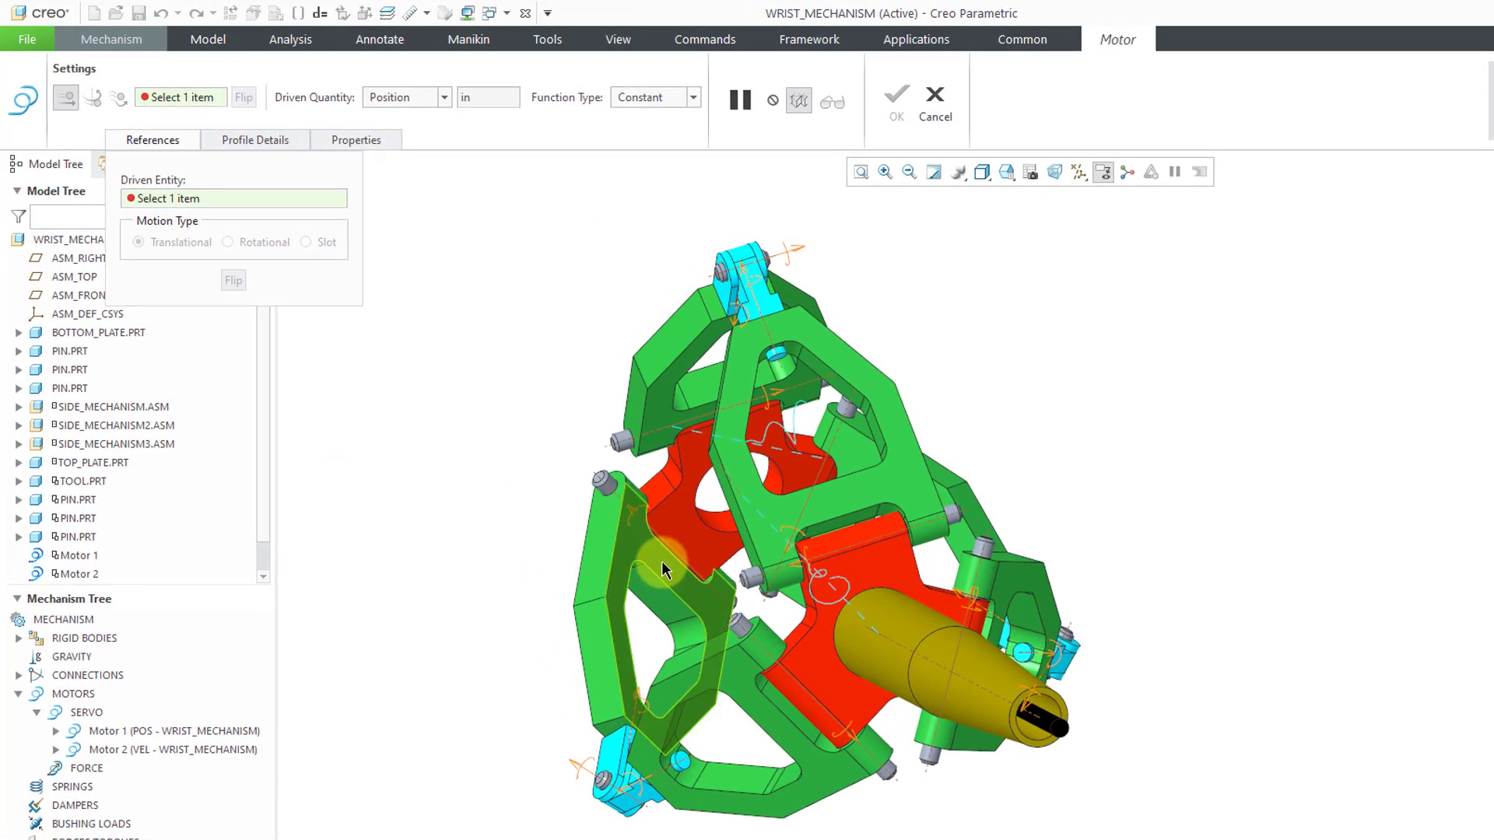
left_click(662, 563)
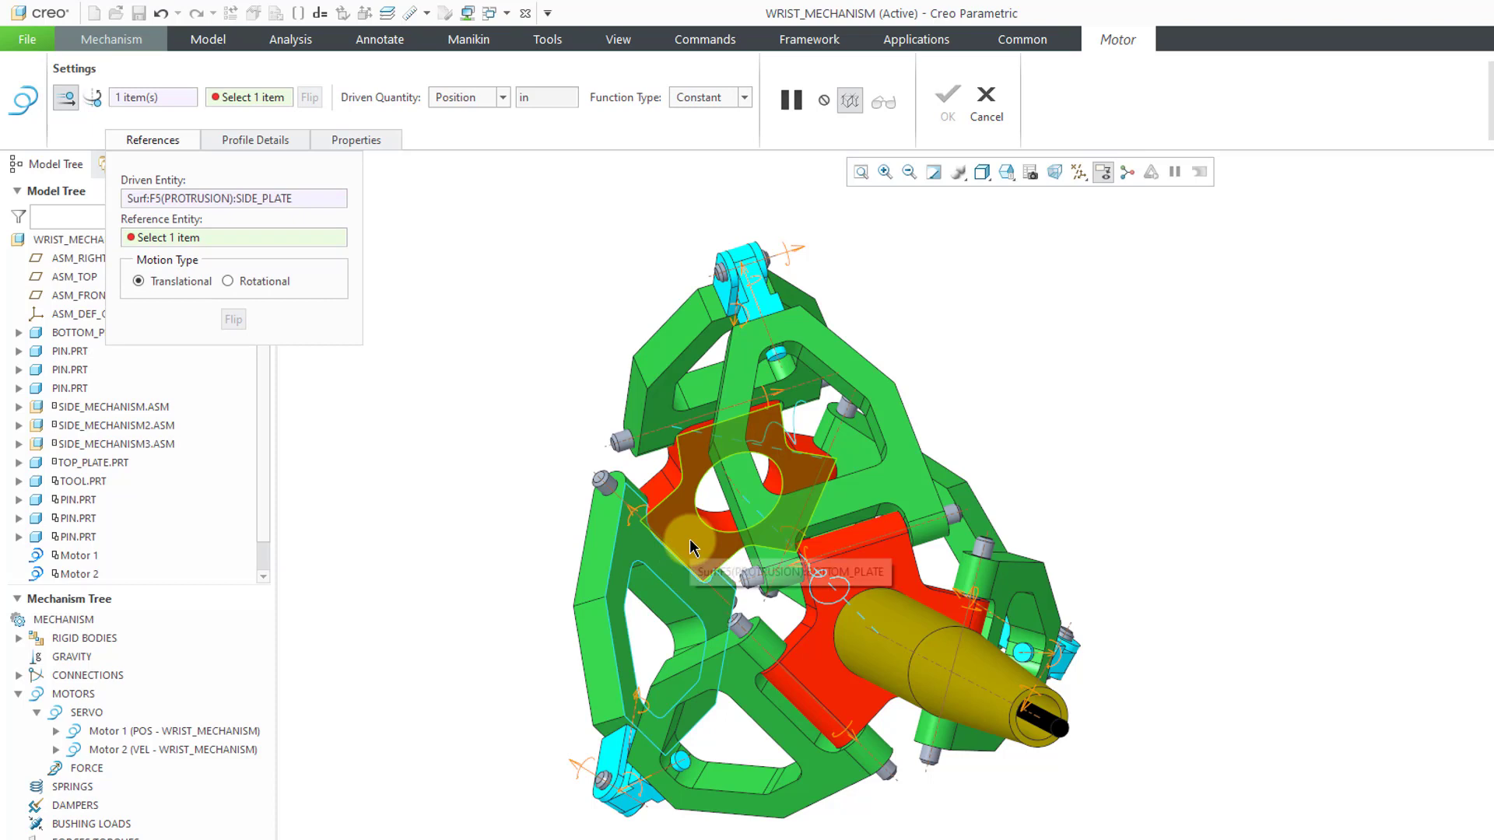
left_click(690, 539)
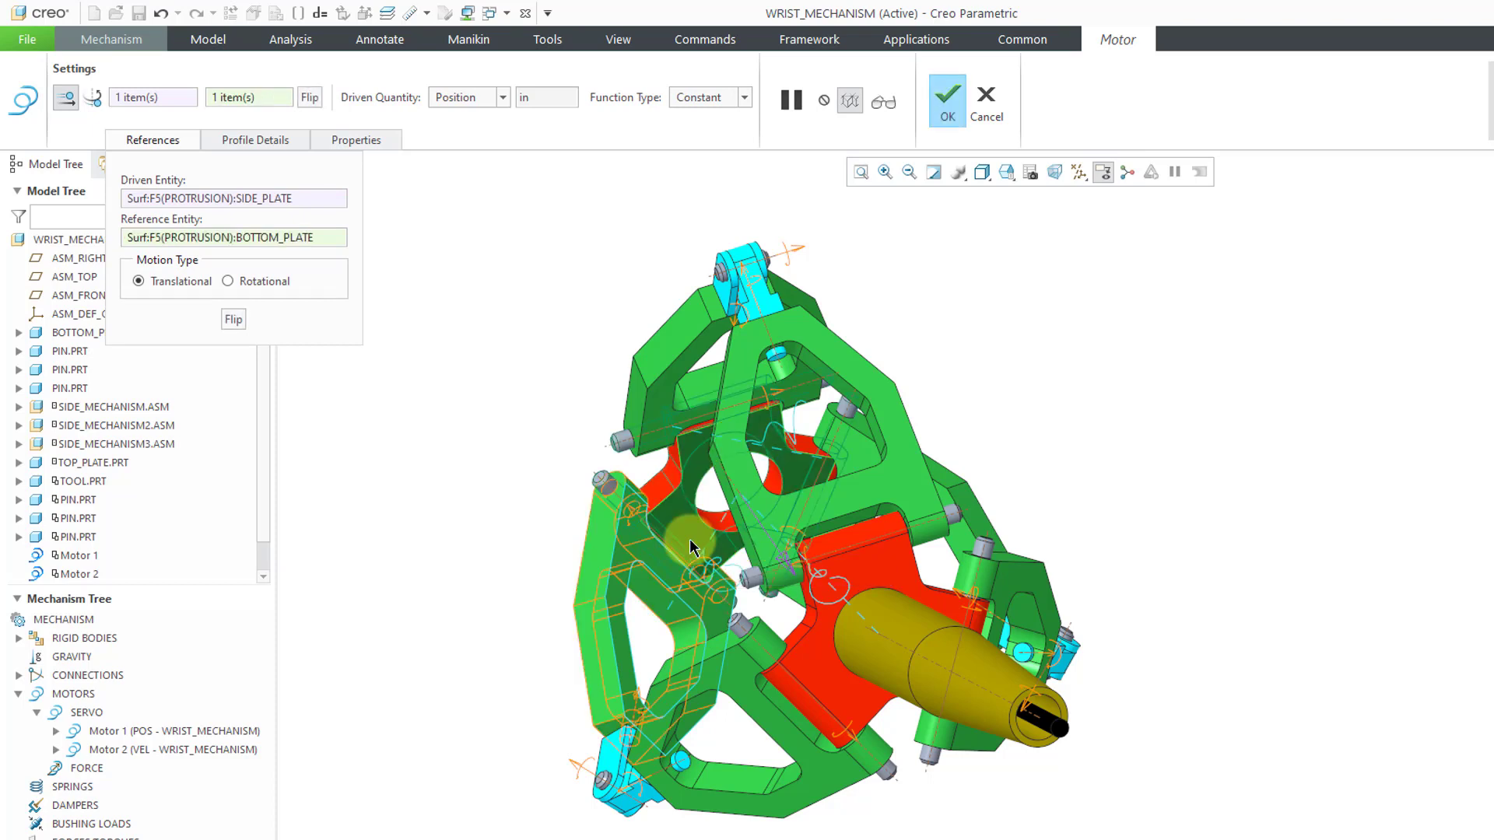
left_click(228, 282)
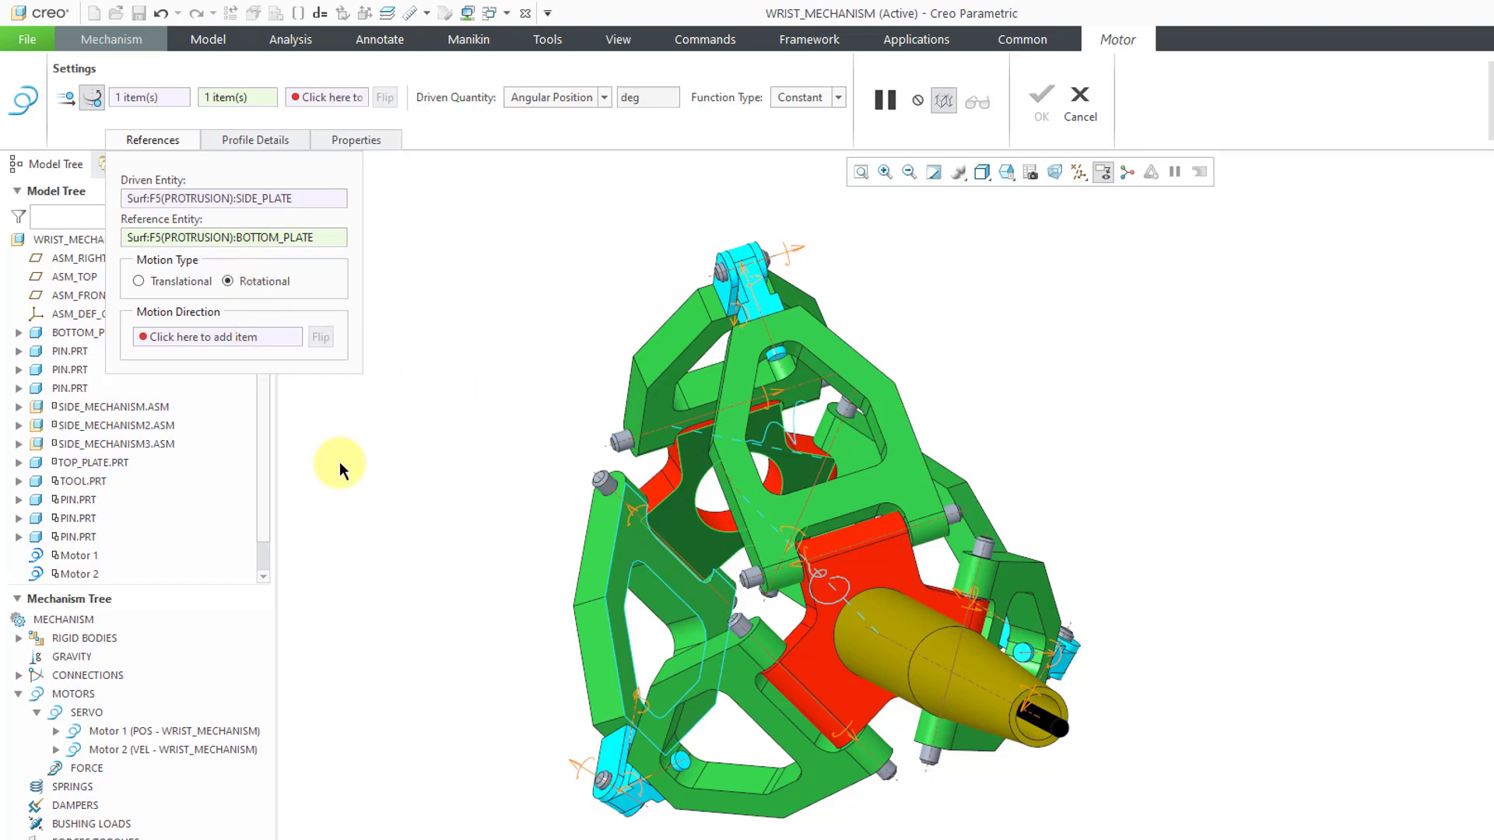
Set the pin axis beside the side plate as motion direction, define a constant angular velocity of 10 deg/sec, and accept the motor.
left_click(220, 337)
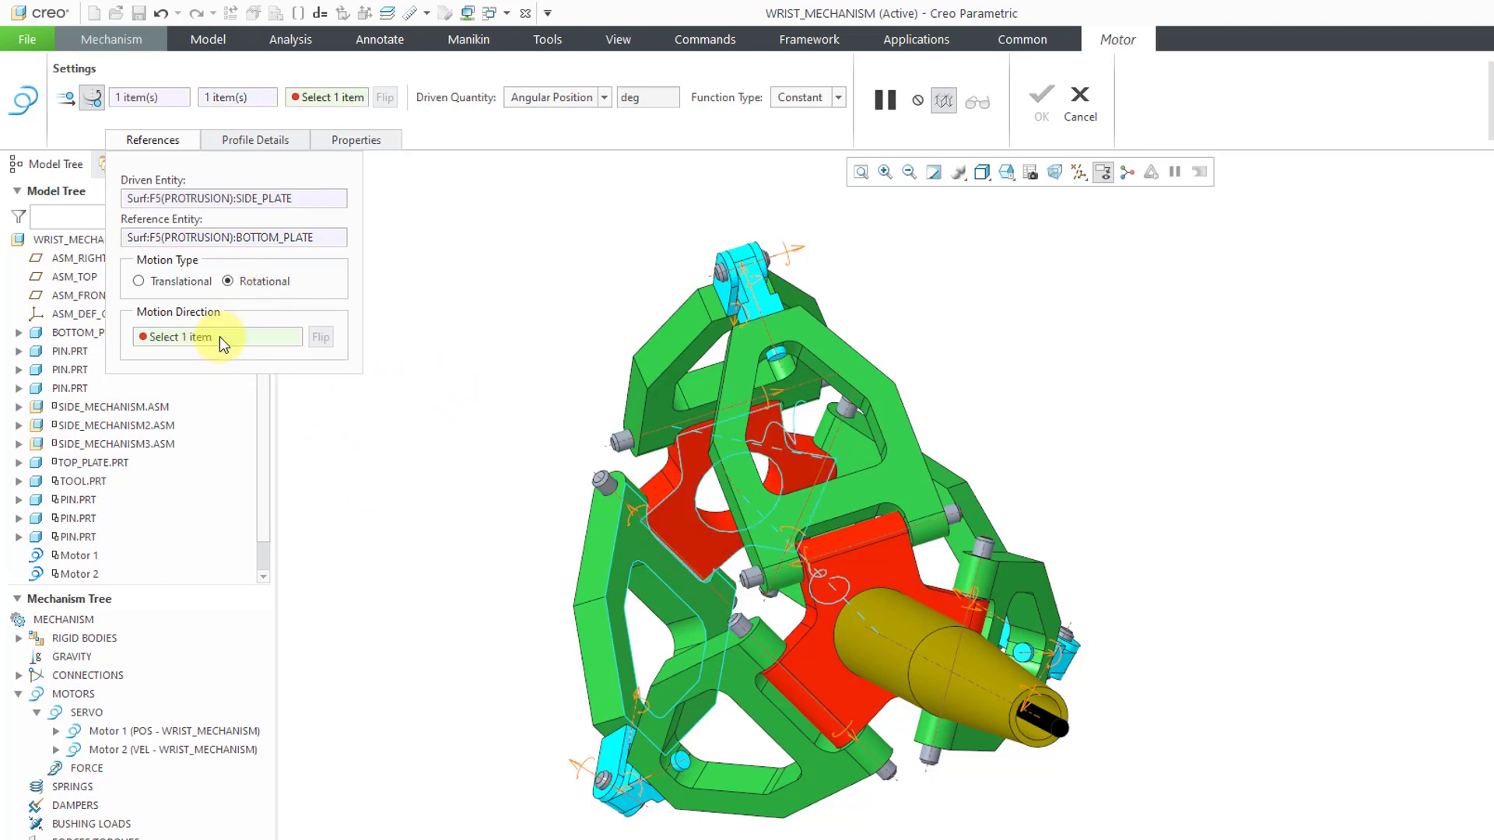
left_click(626, 511)
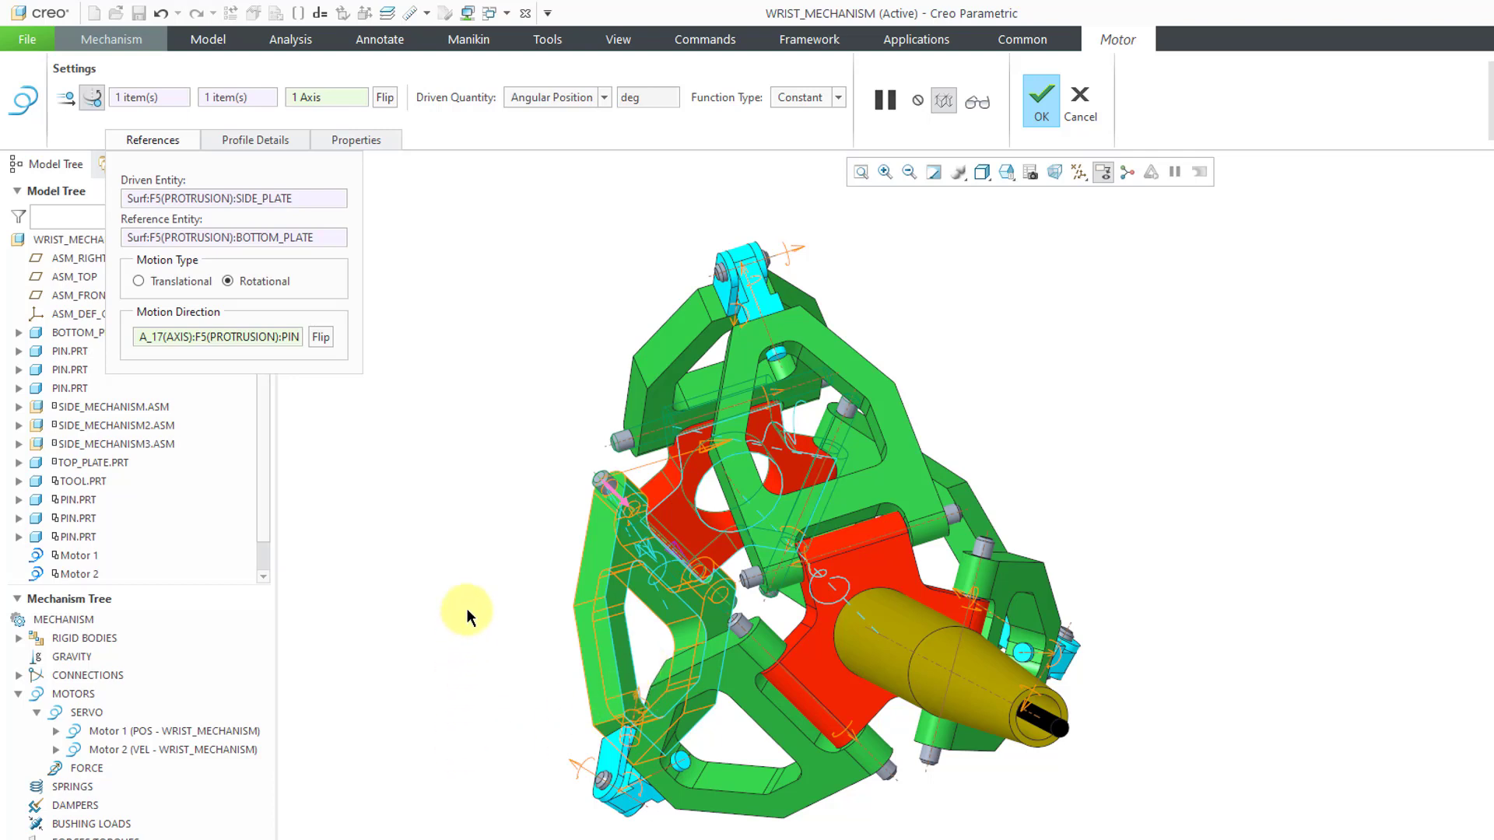
left_click(264, 143)
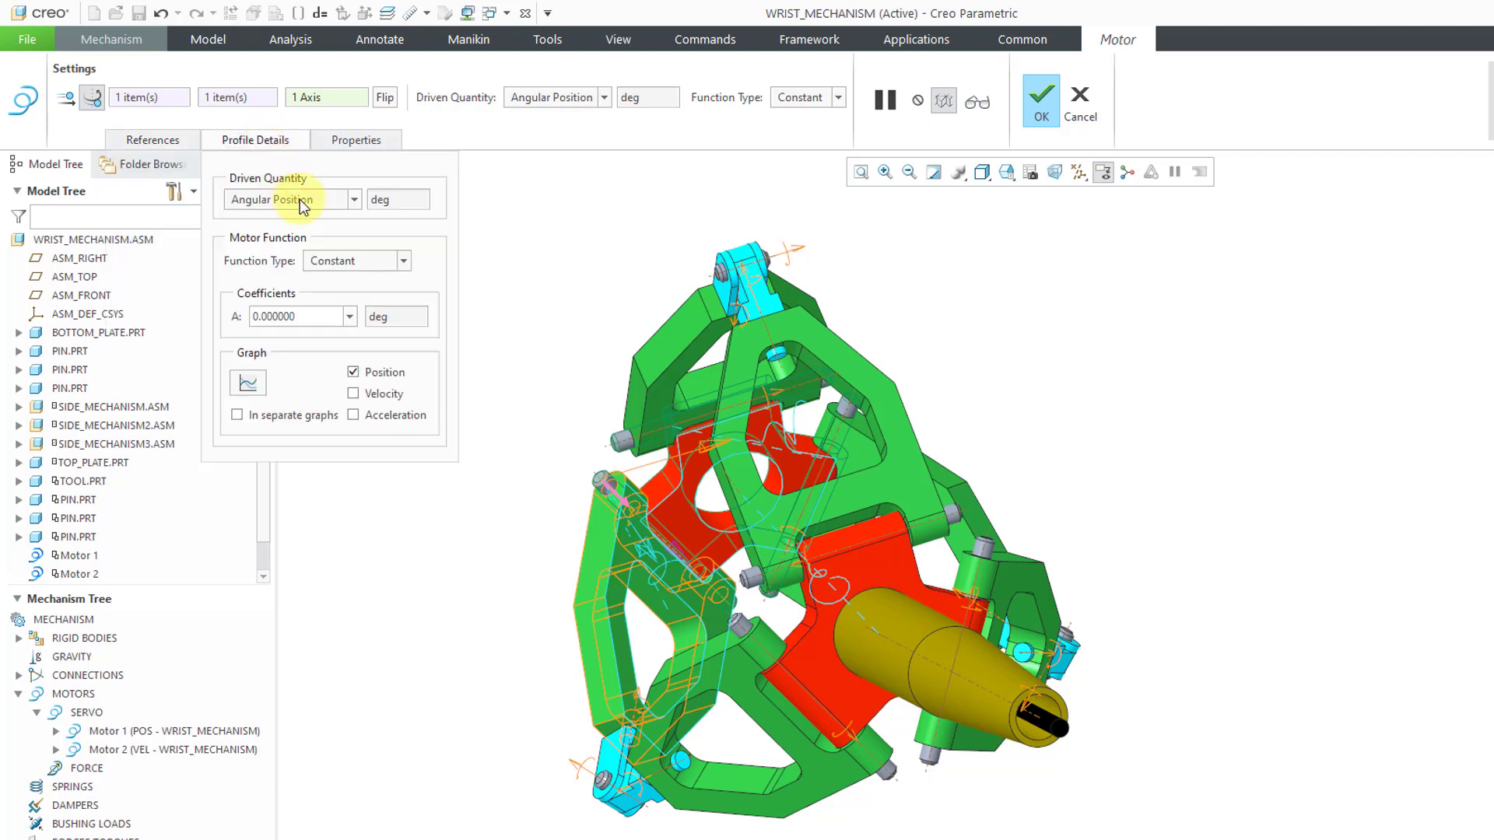
left_click(304, 204)
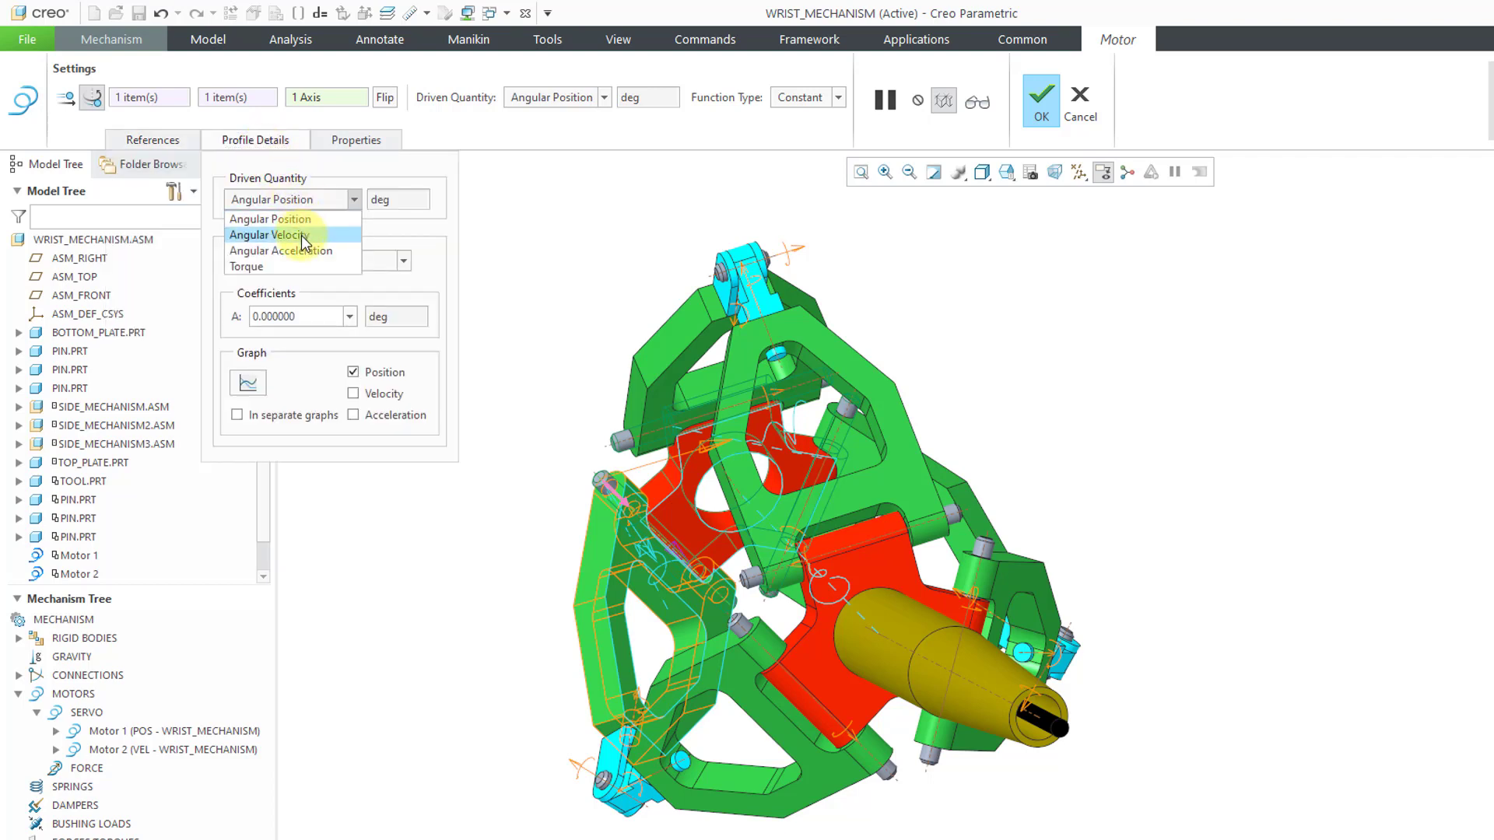
left_click(302, 236)
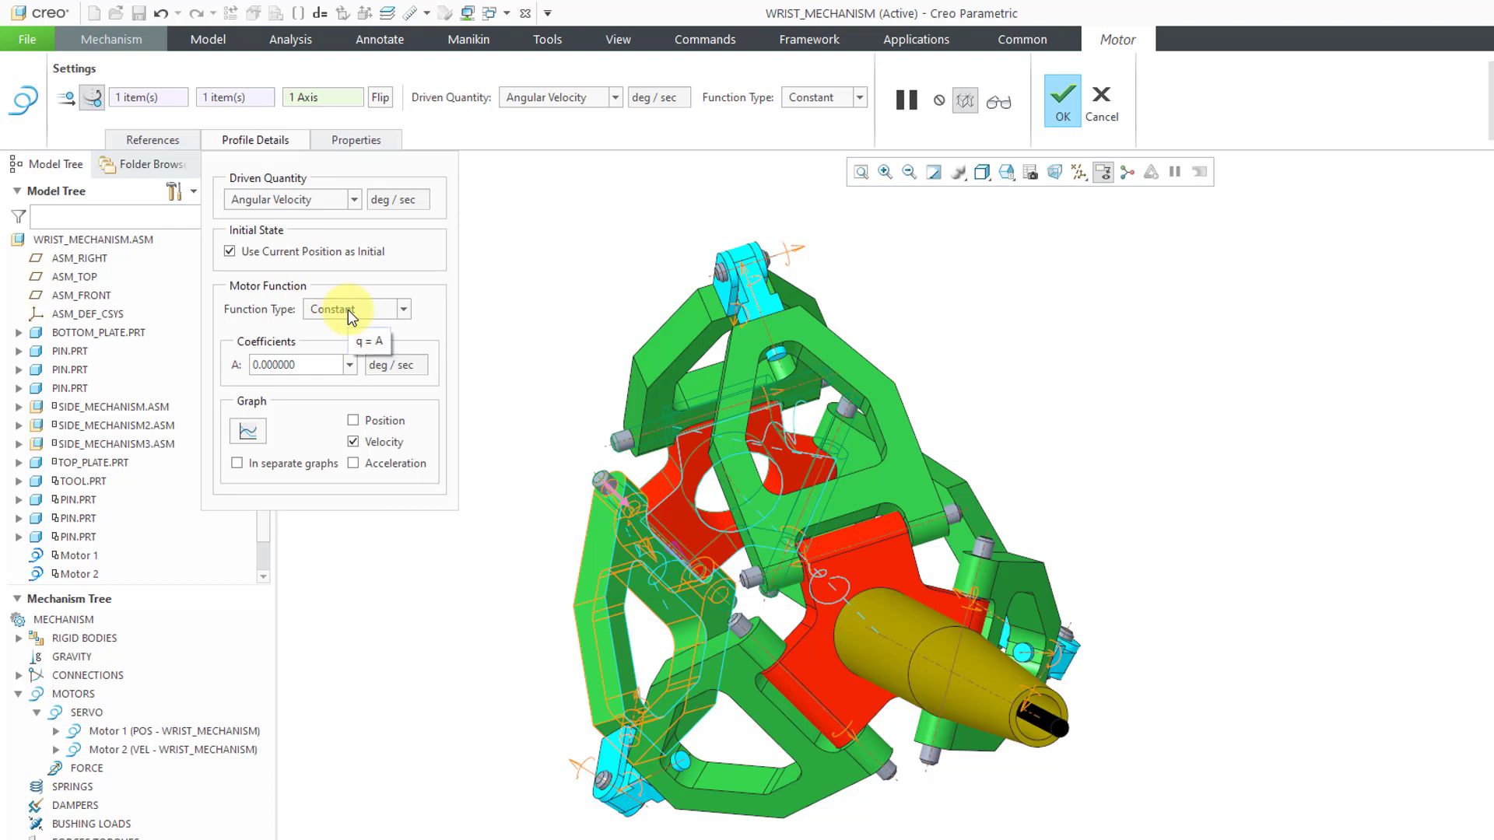
double_click(315, 366)
type("10")
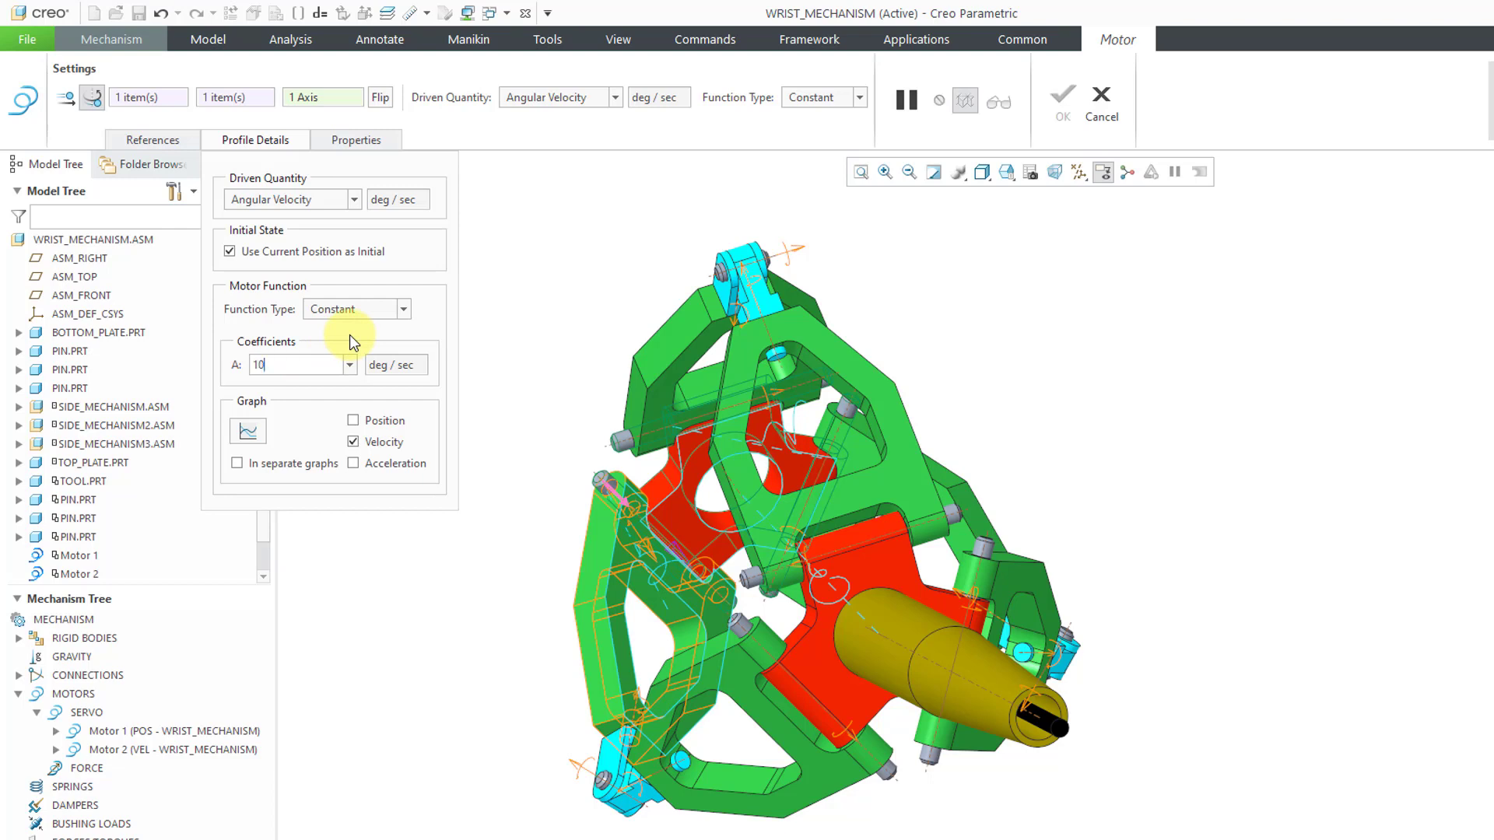
key("Return")
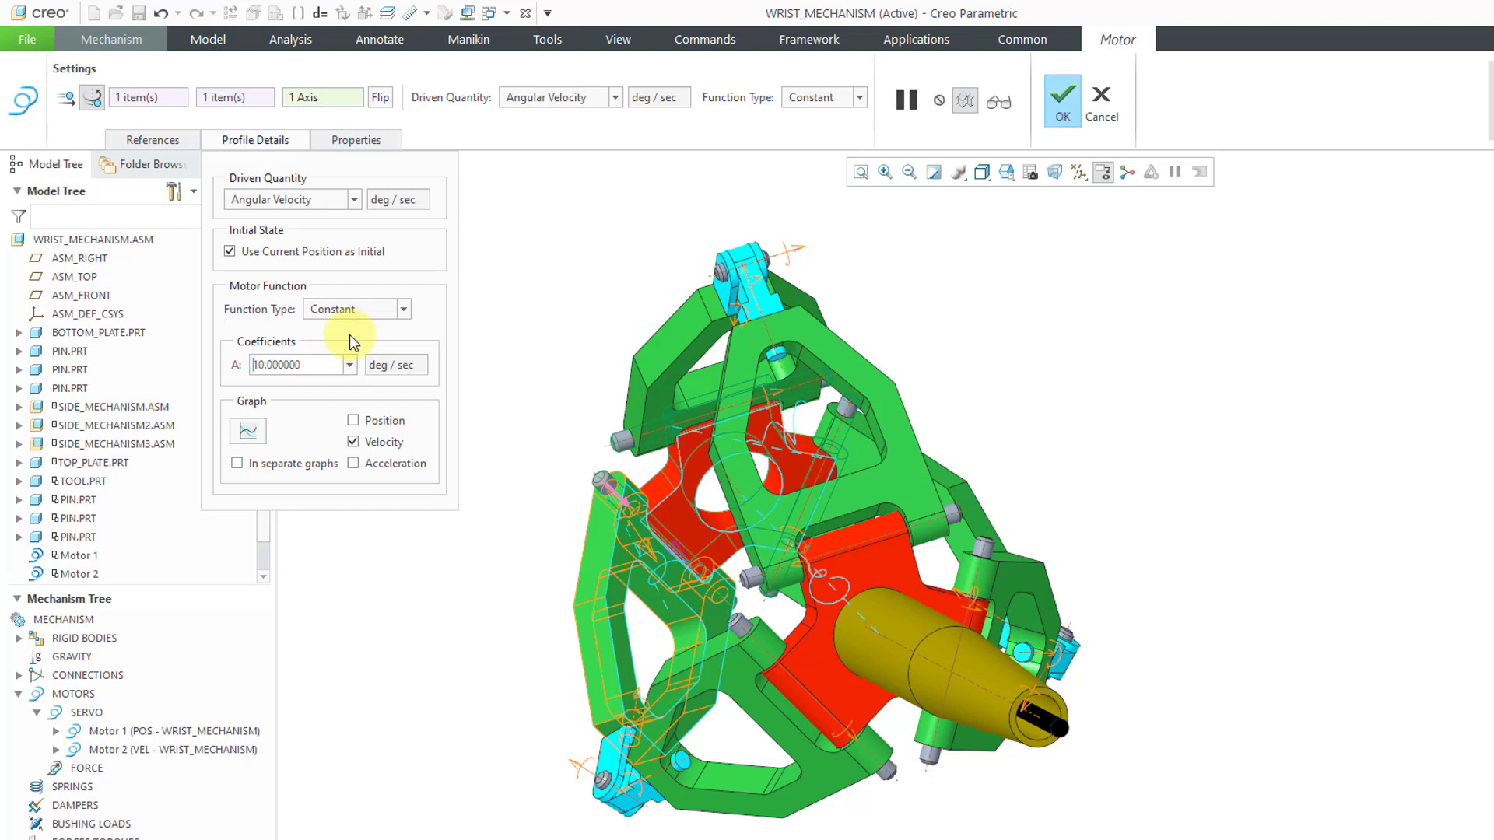
left_click(1062, 105)
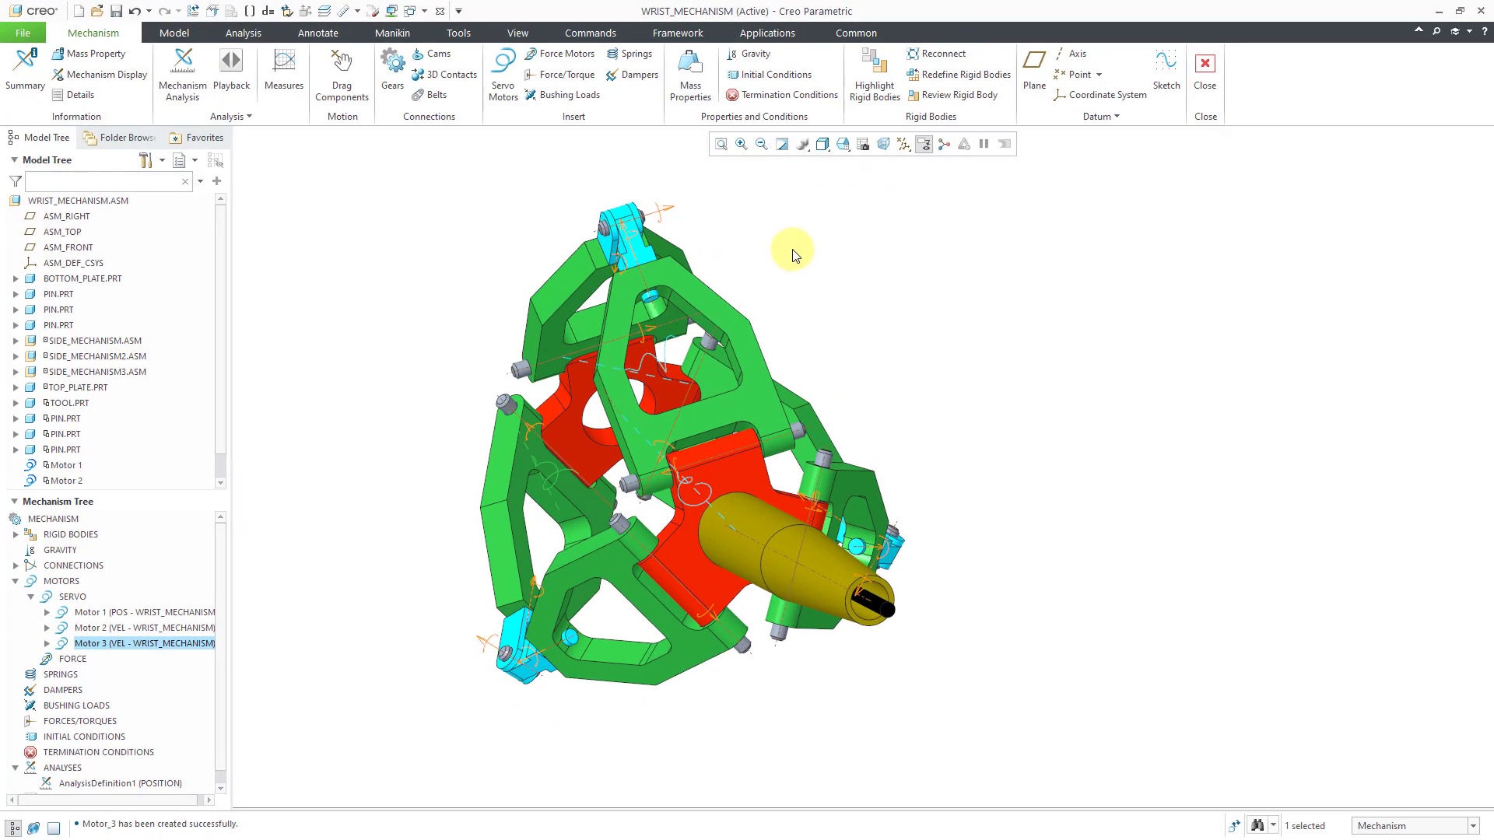
Return the mechanism to the saved snapshot "one" with Drag Components.
left_click(343, 70)
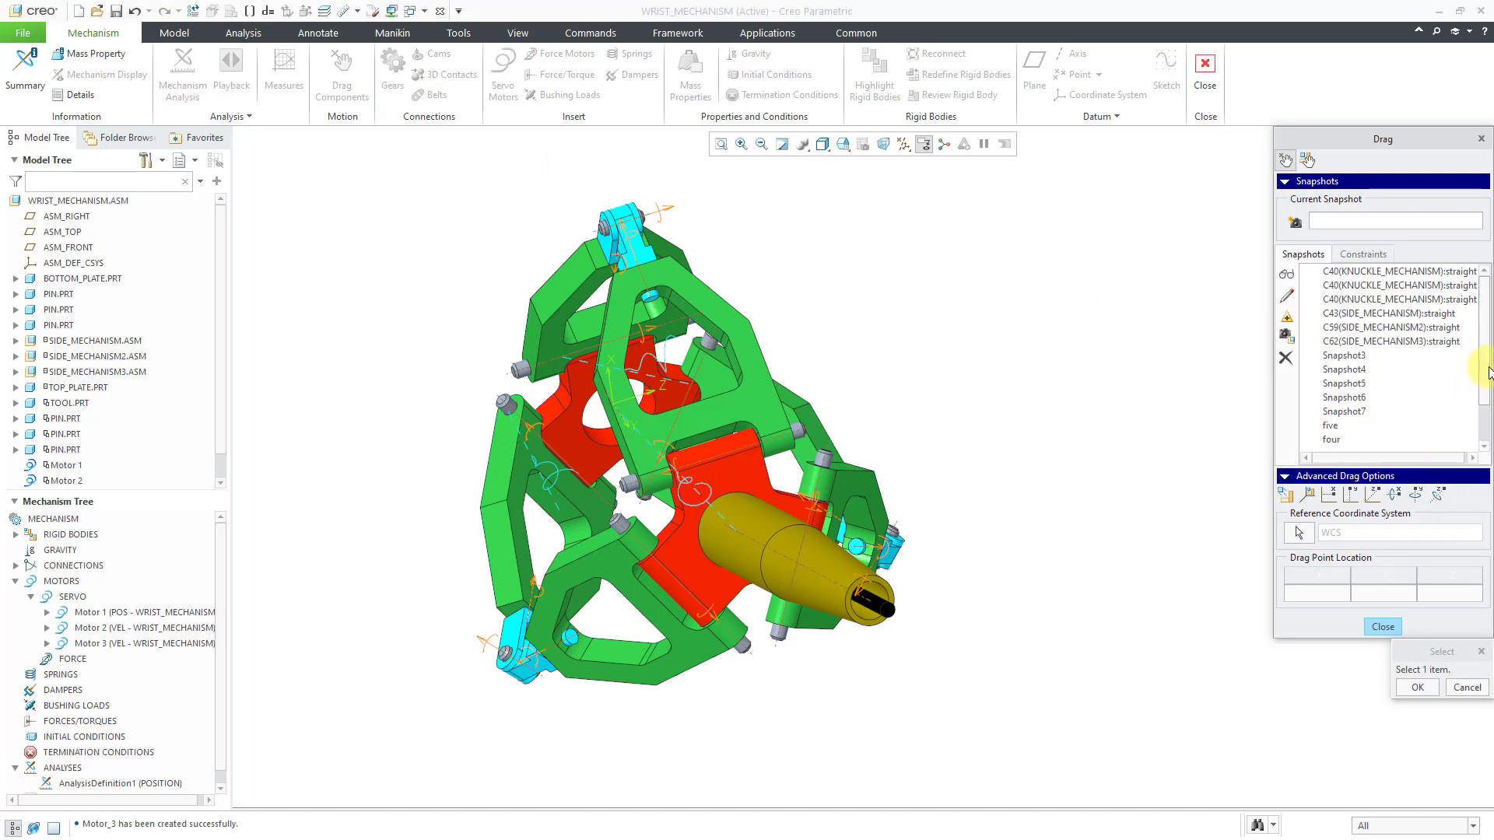
left_click_drag(1482, 368, 1490, 422)
double_click(1332, 398)
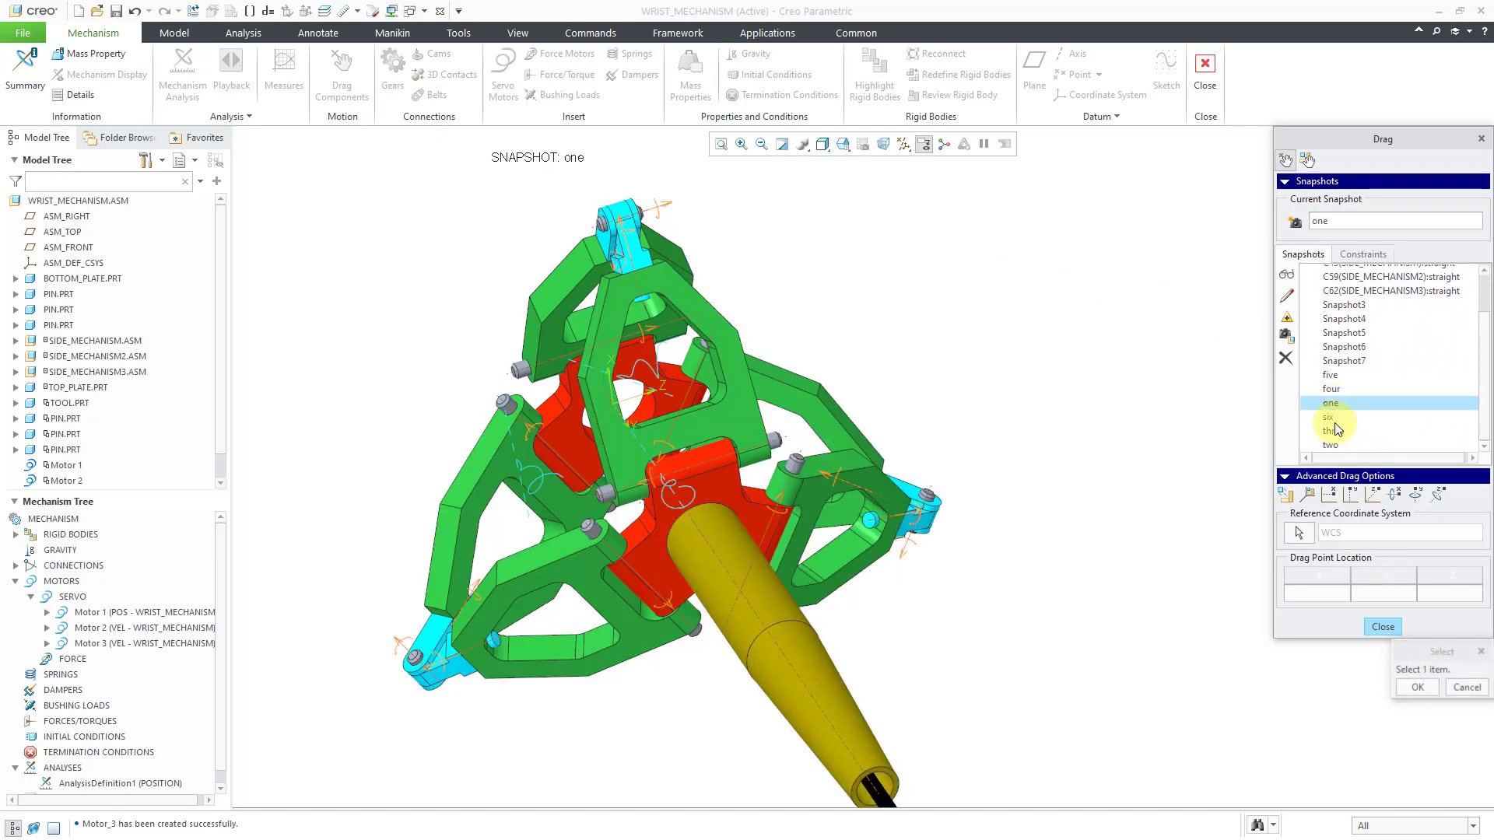
left_click(1388, 628)
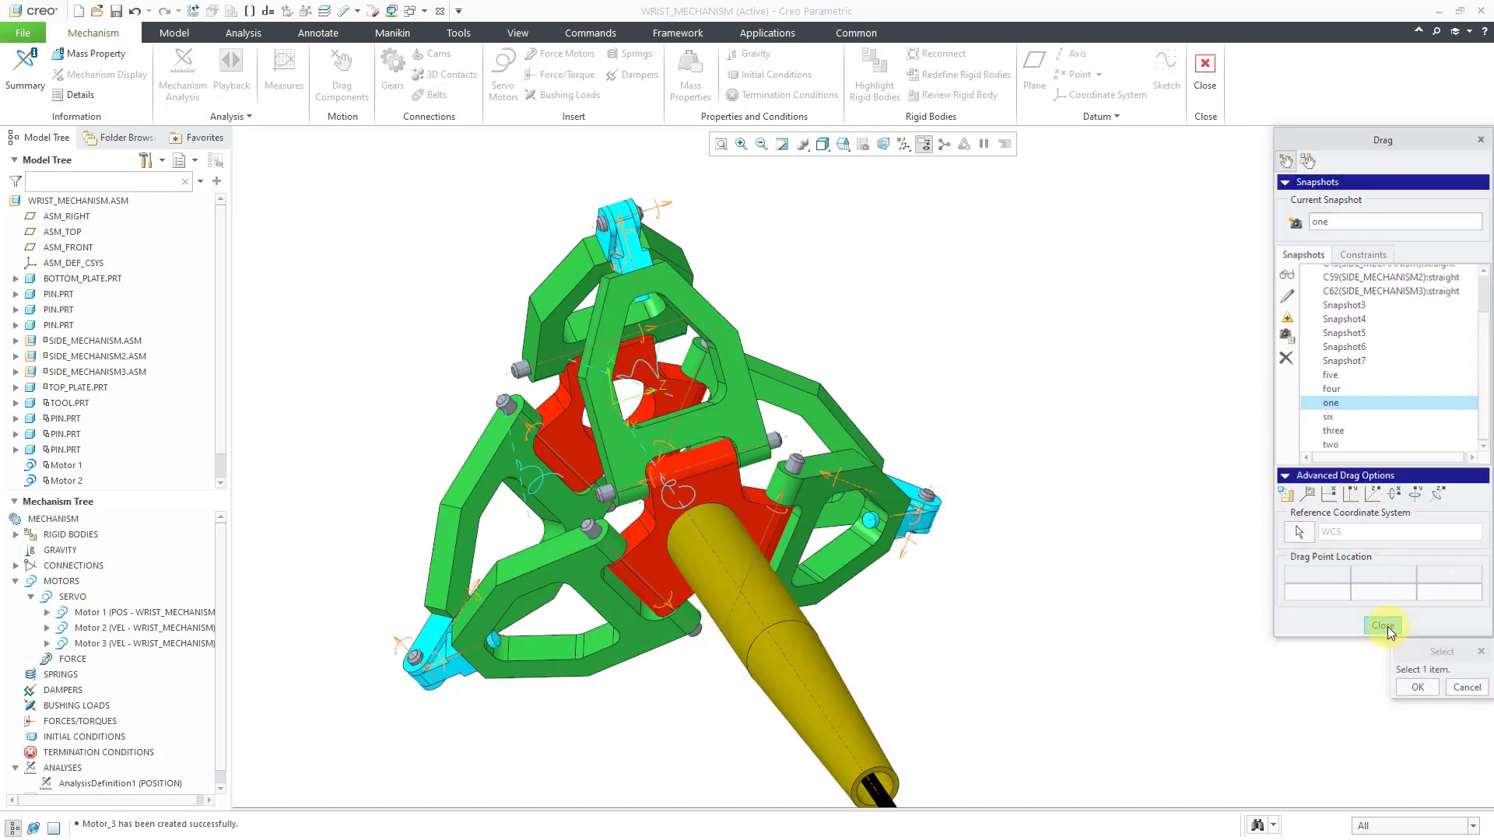
Turn off the display of datum axes and hide the servo motor and joint symbols.
left_click(902, 145)
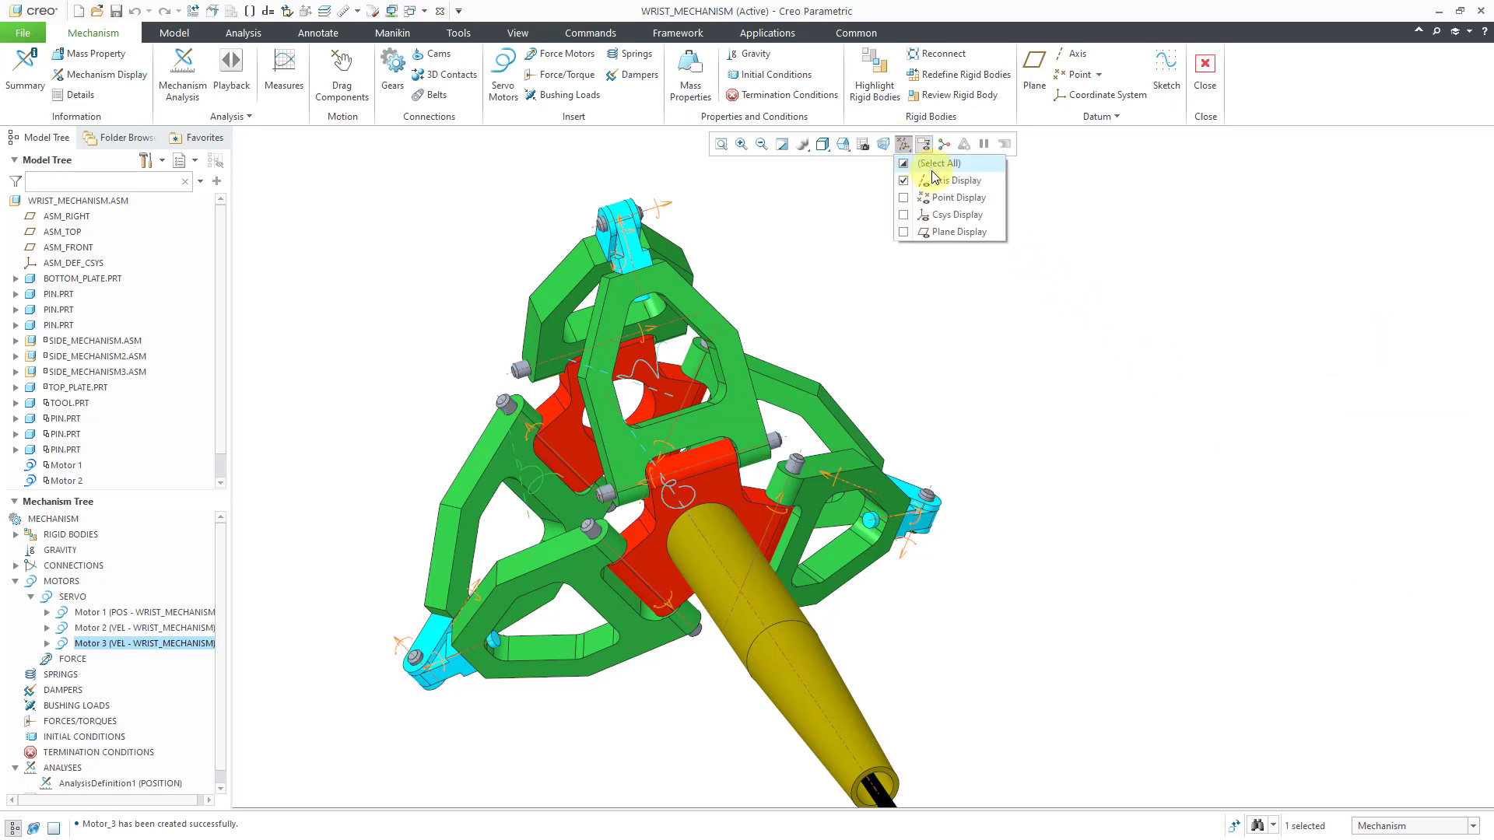
left_click(911, 161)
mouse_move(773, 271)
middle_mouse_down()
mouse_move(800, 227)
mouse_move(813, 242)
mouse_move(786, 276)
middle_mouse_up()
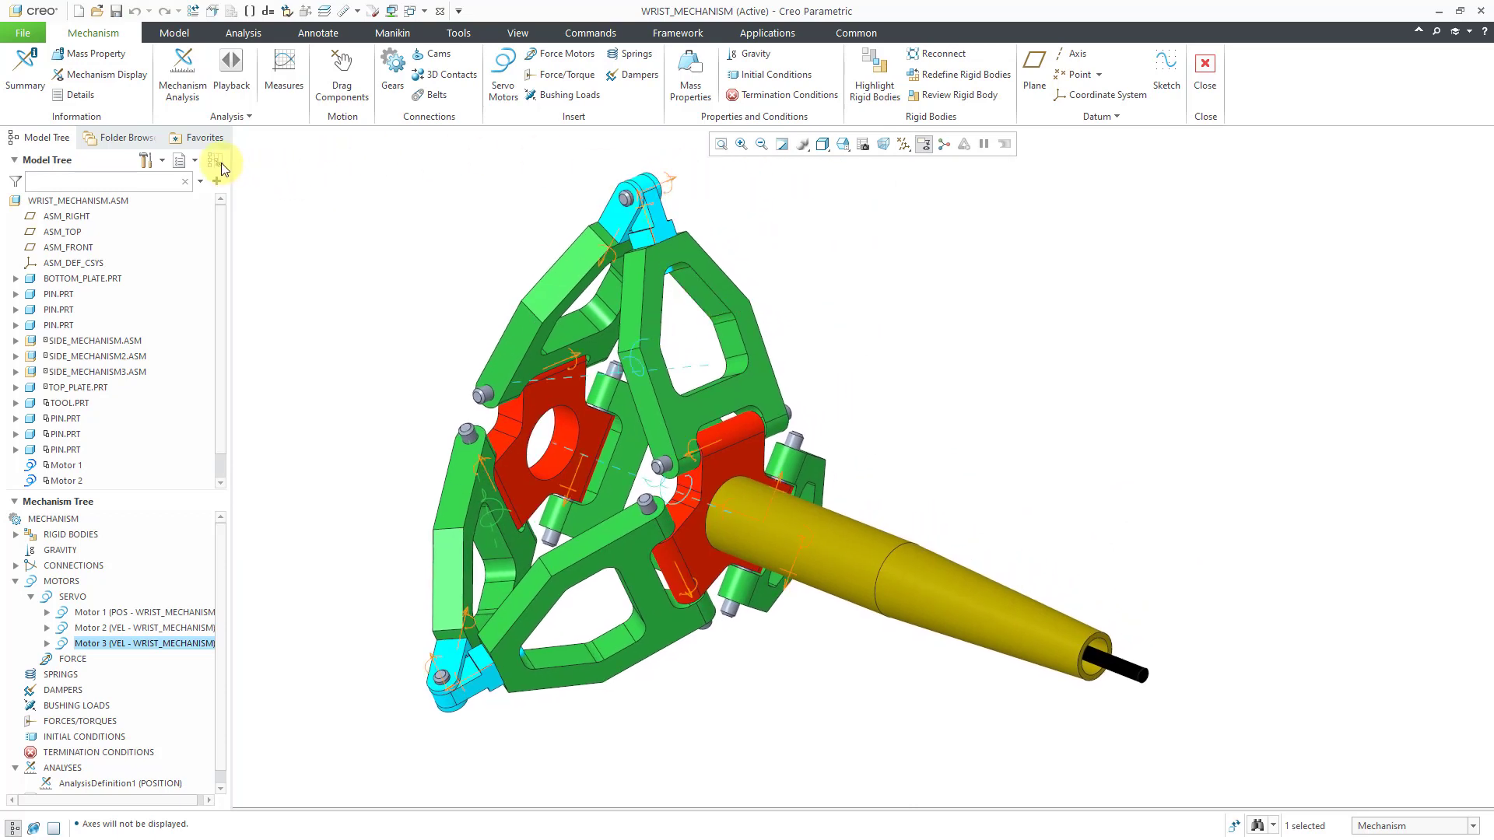
left_click(137, 86)
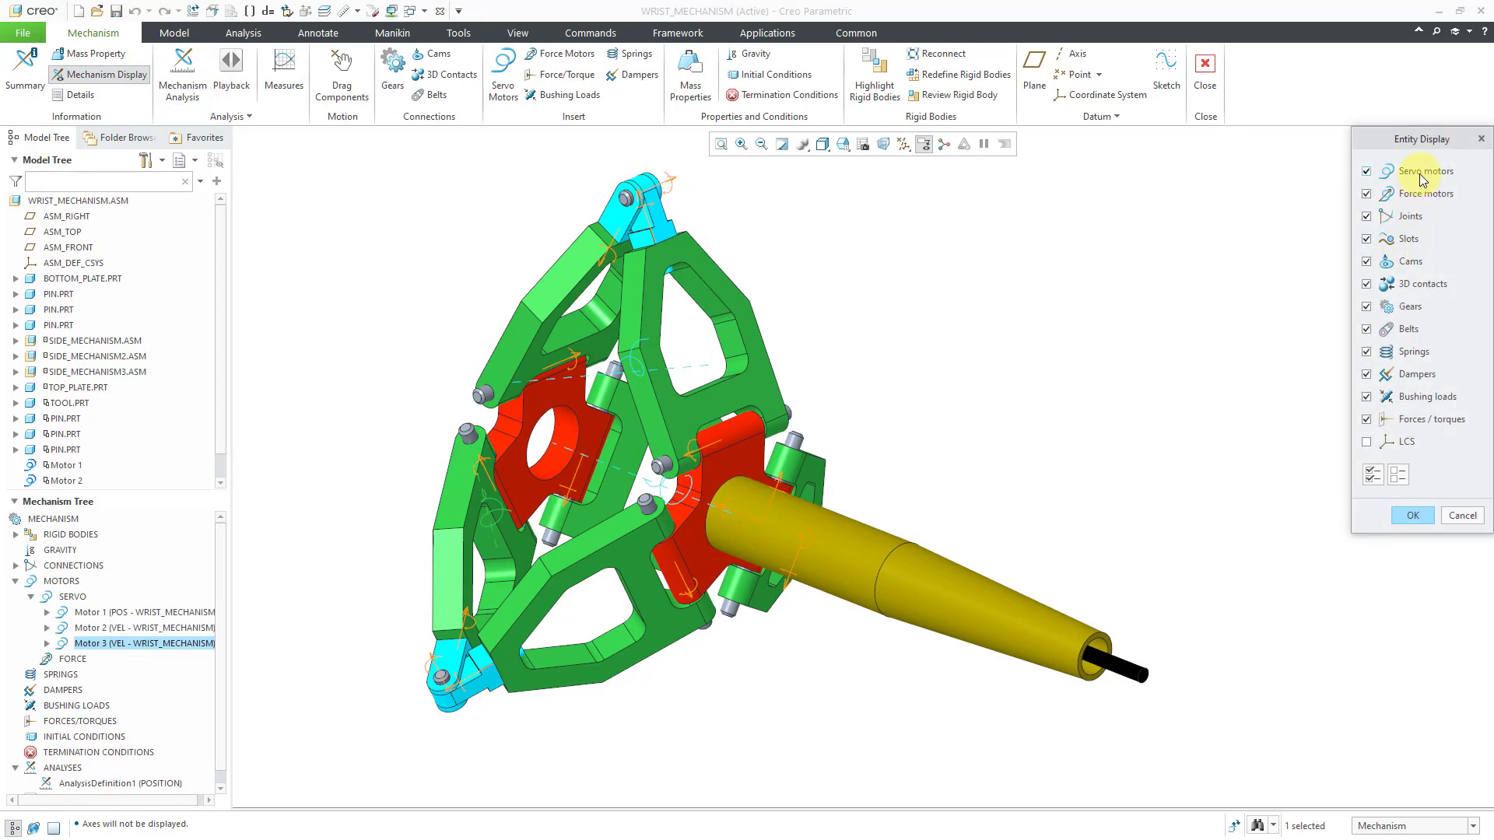
left_click(1421, 173)
left_click(1414, 219)
left_click(1412, 512)
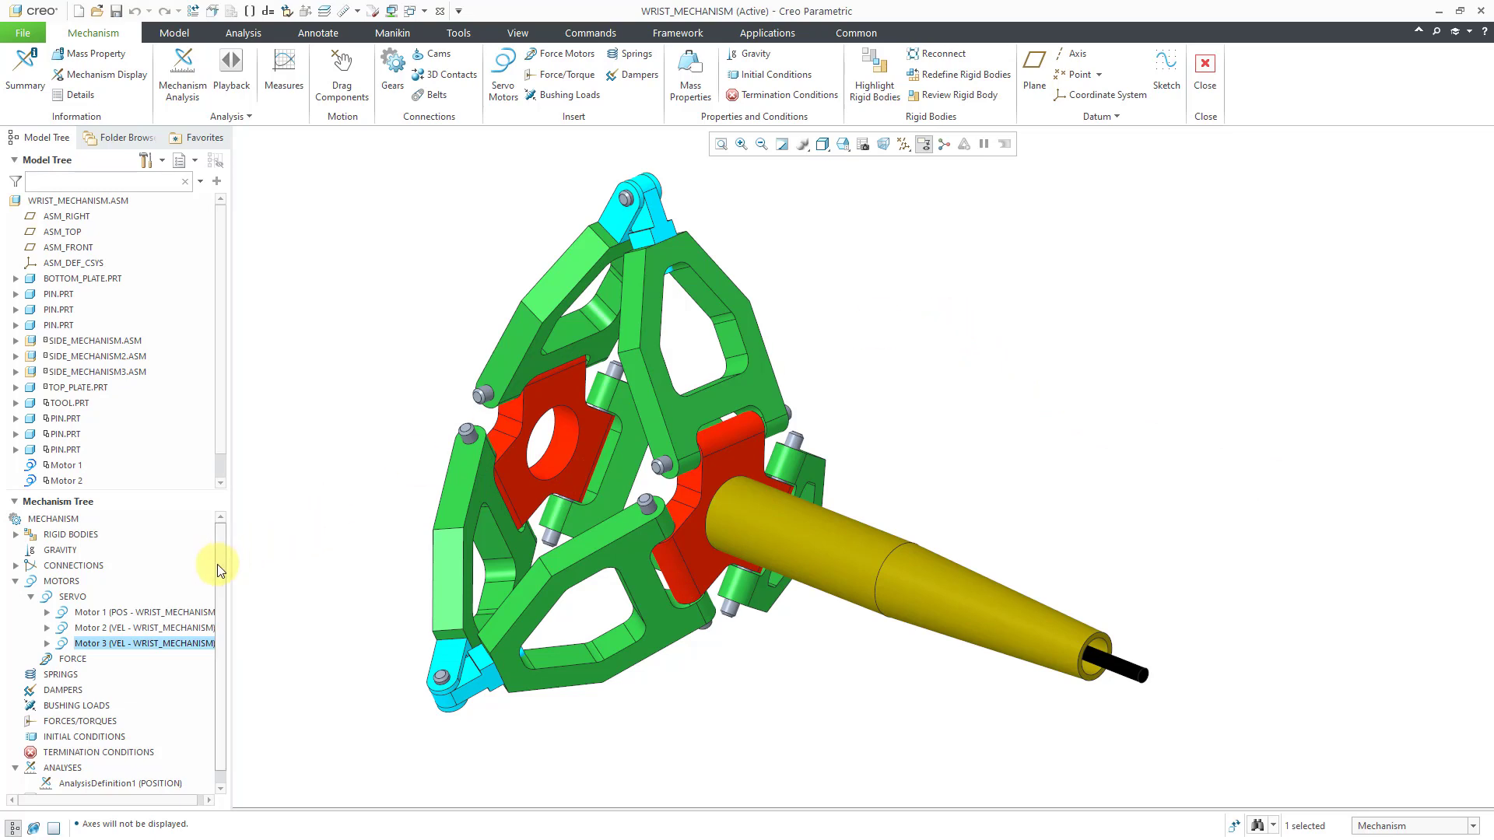
Edit AnalysisDefinition1 and set its end time to 12.
left_click_drag(218, 566, 221, 634)
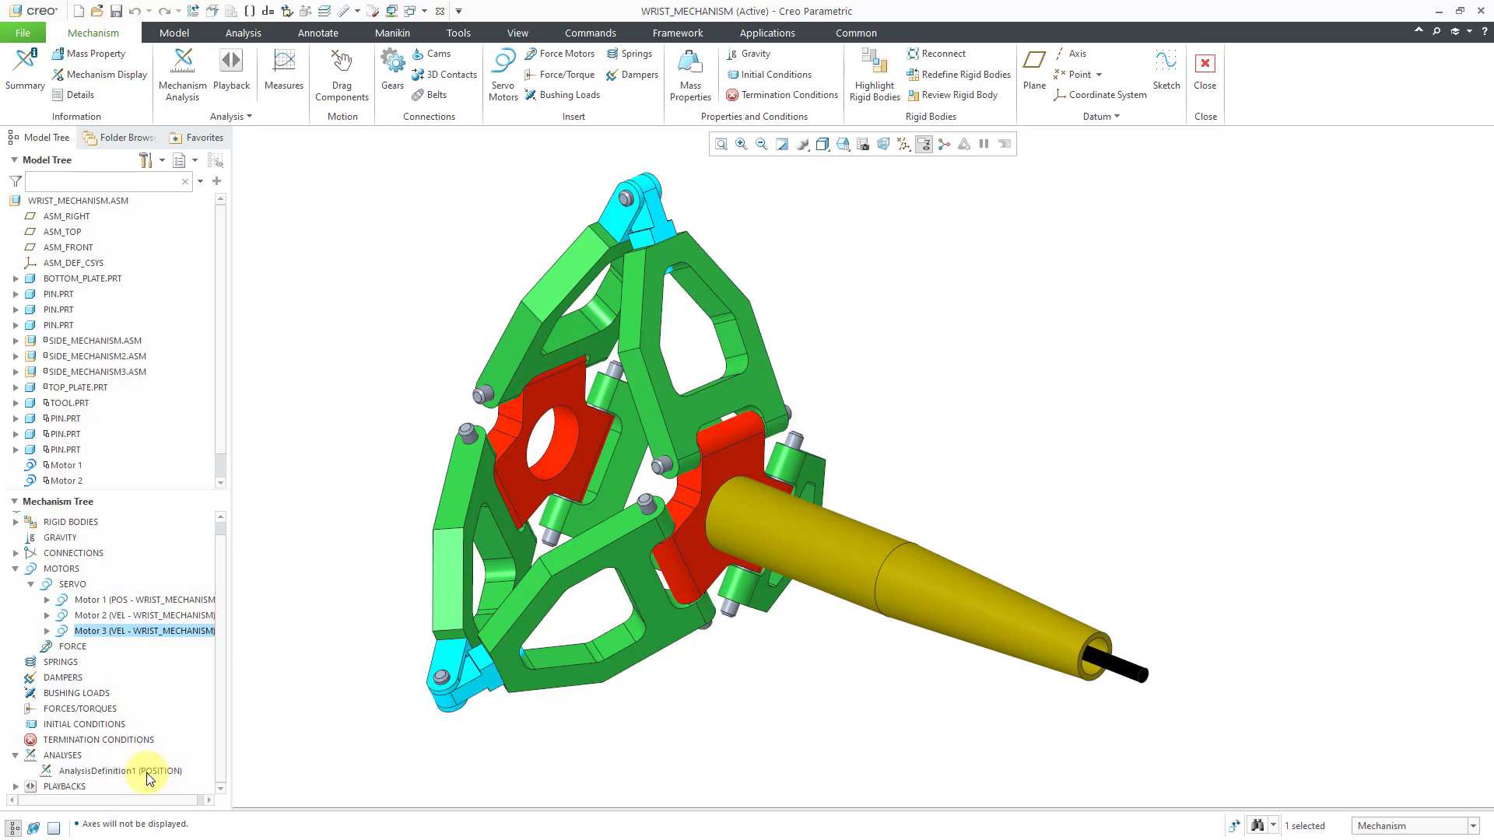
left_click(150, 773)
left_click(180, 729)
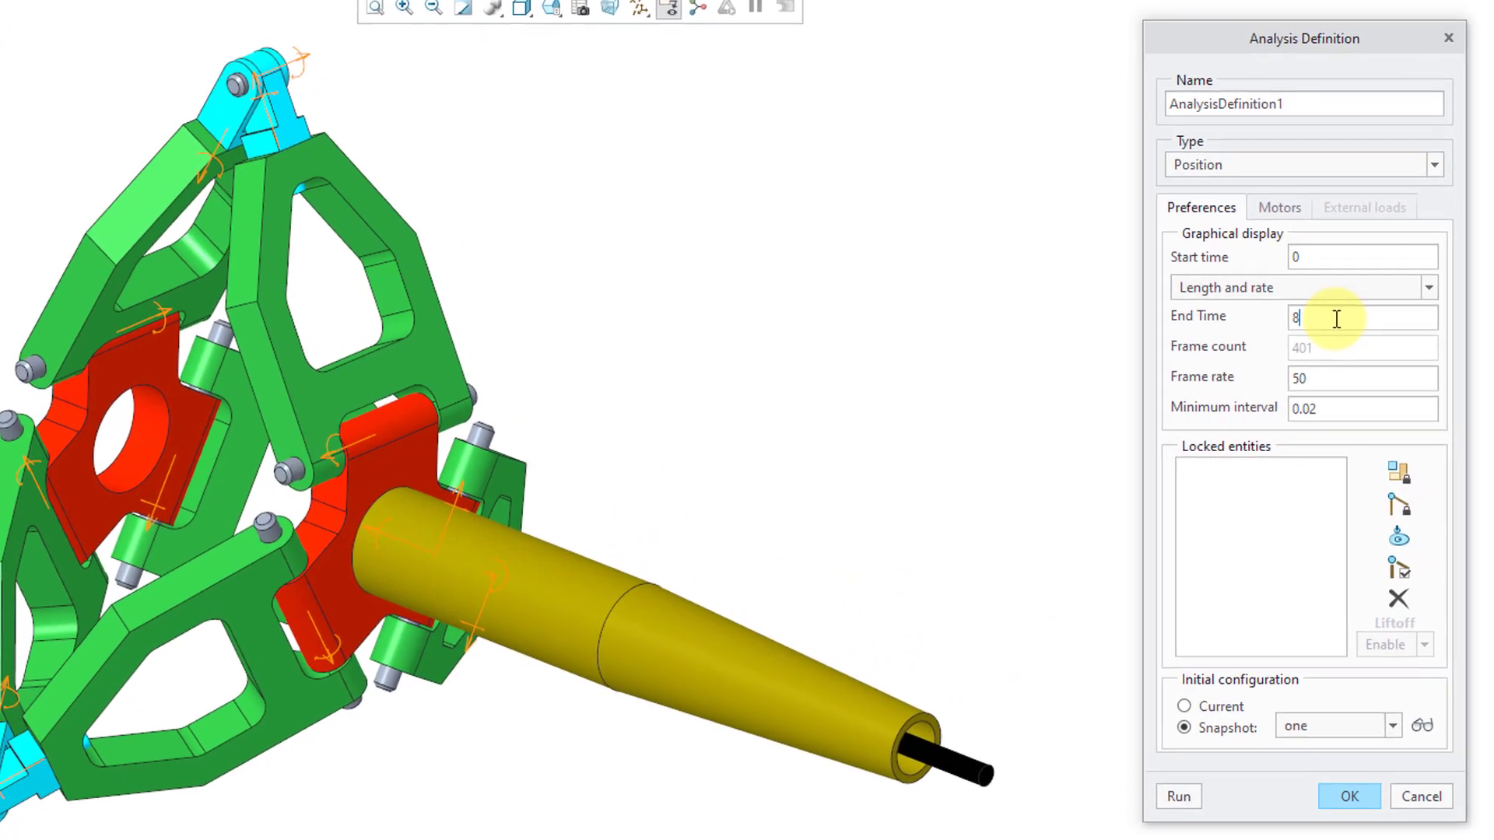
double_click(1383, 359)
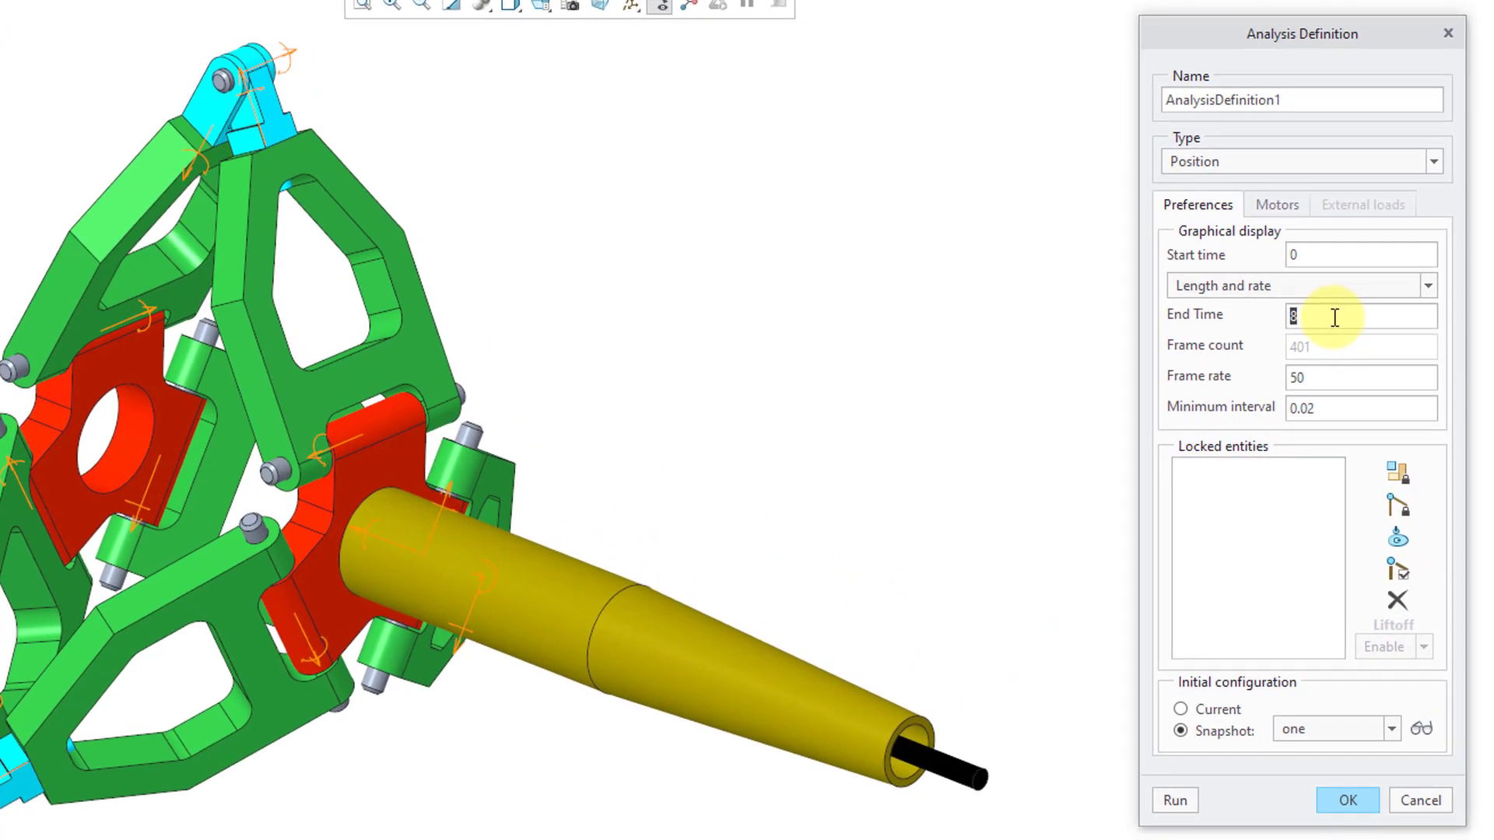
type("12")
Set the end of Motor 2's active period in the analysis to 8.
left_click(1281, 207)
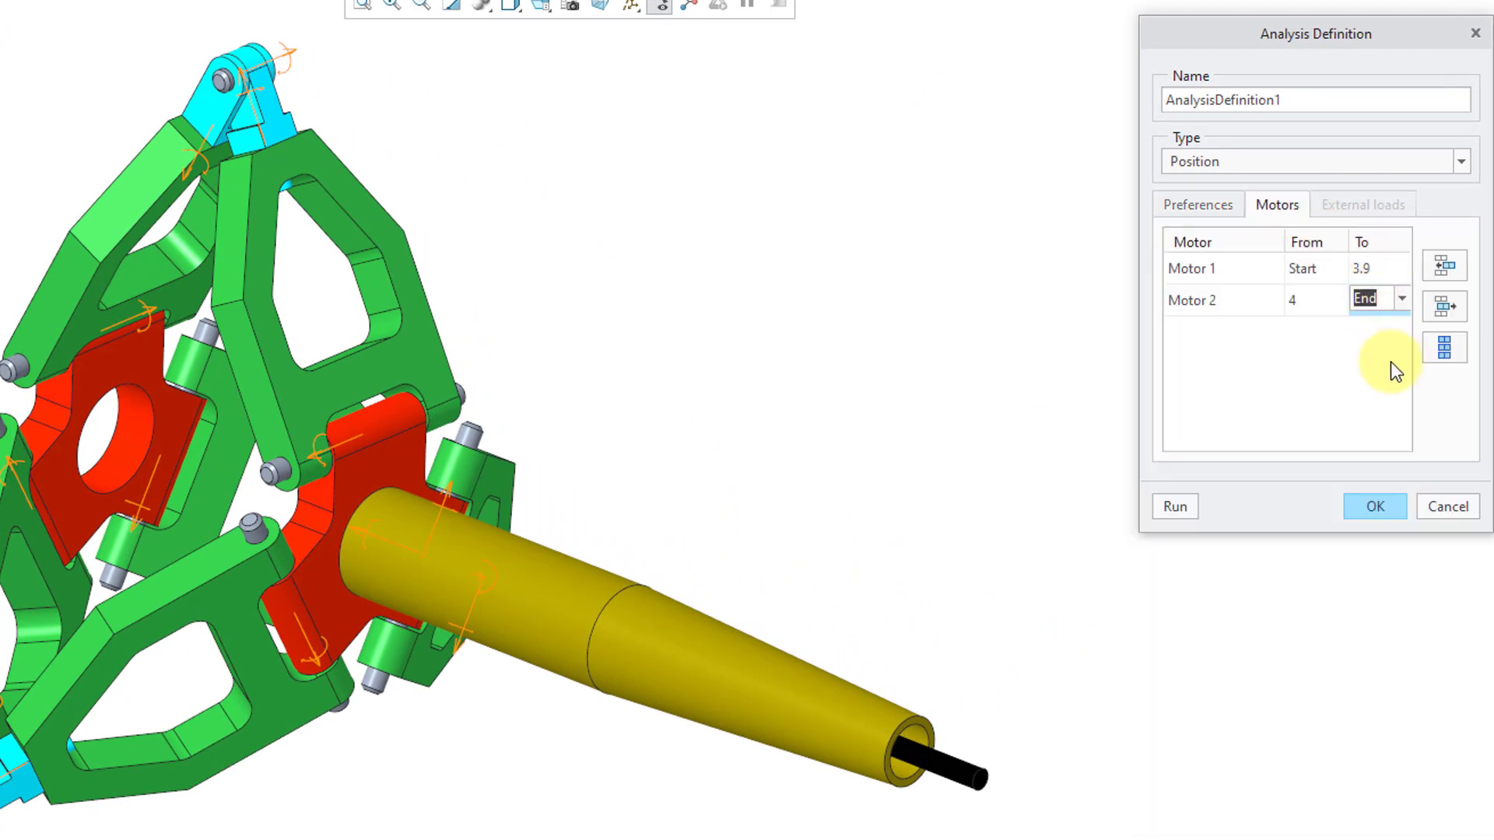
type("8")
key("Up")
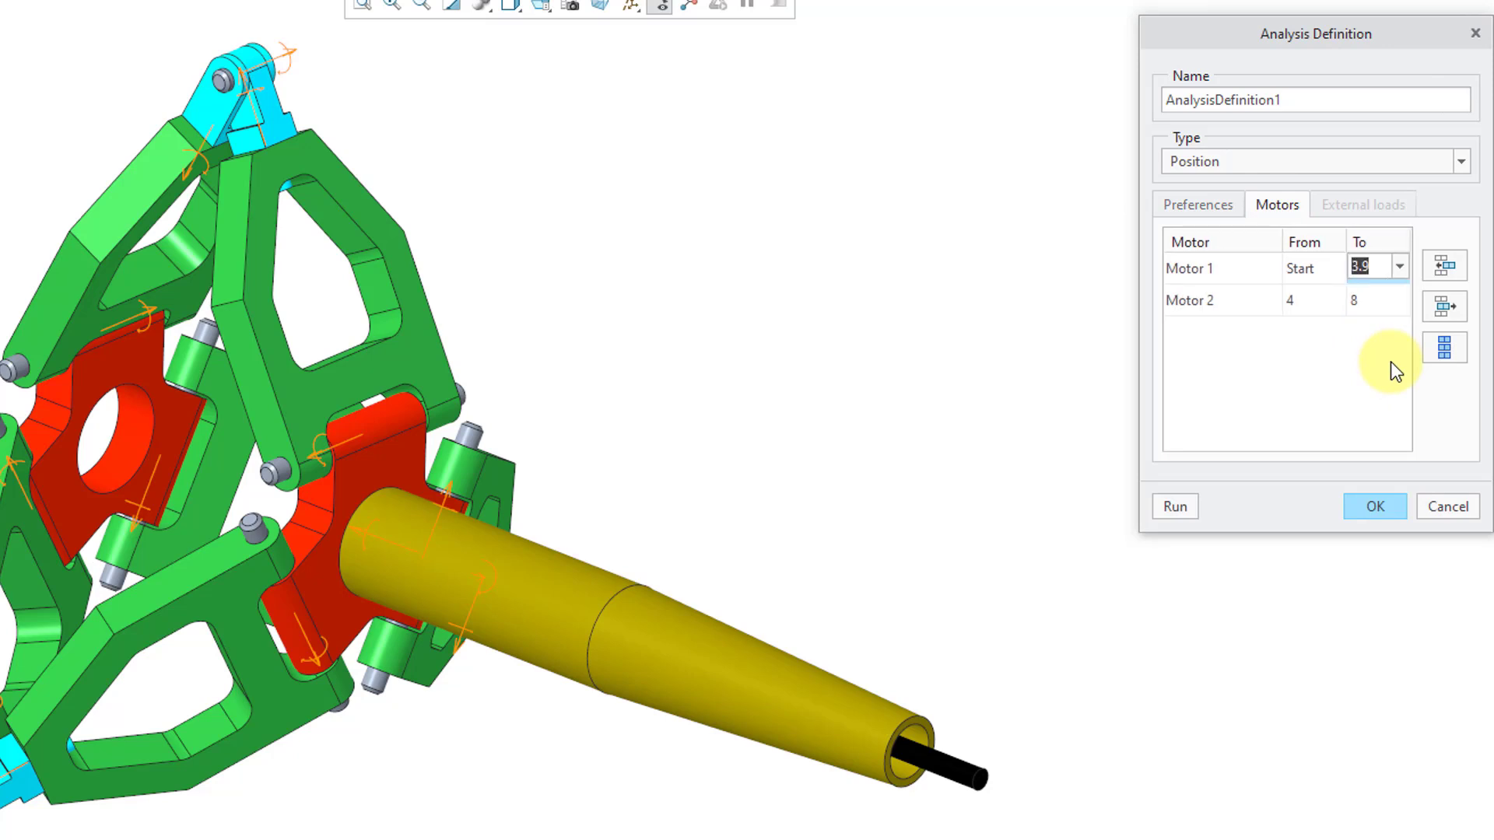
Add Motor 3 to the analysis, active from 8 to End.
left_click(1444, 269)
left_click(1255, 338)
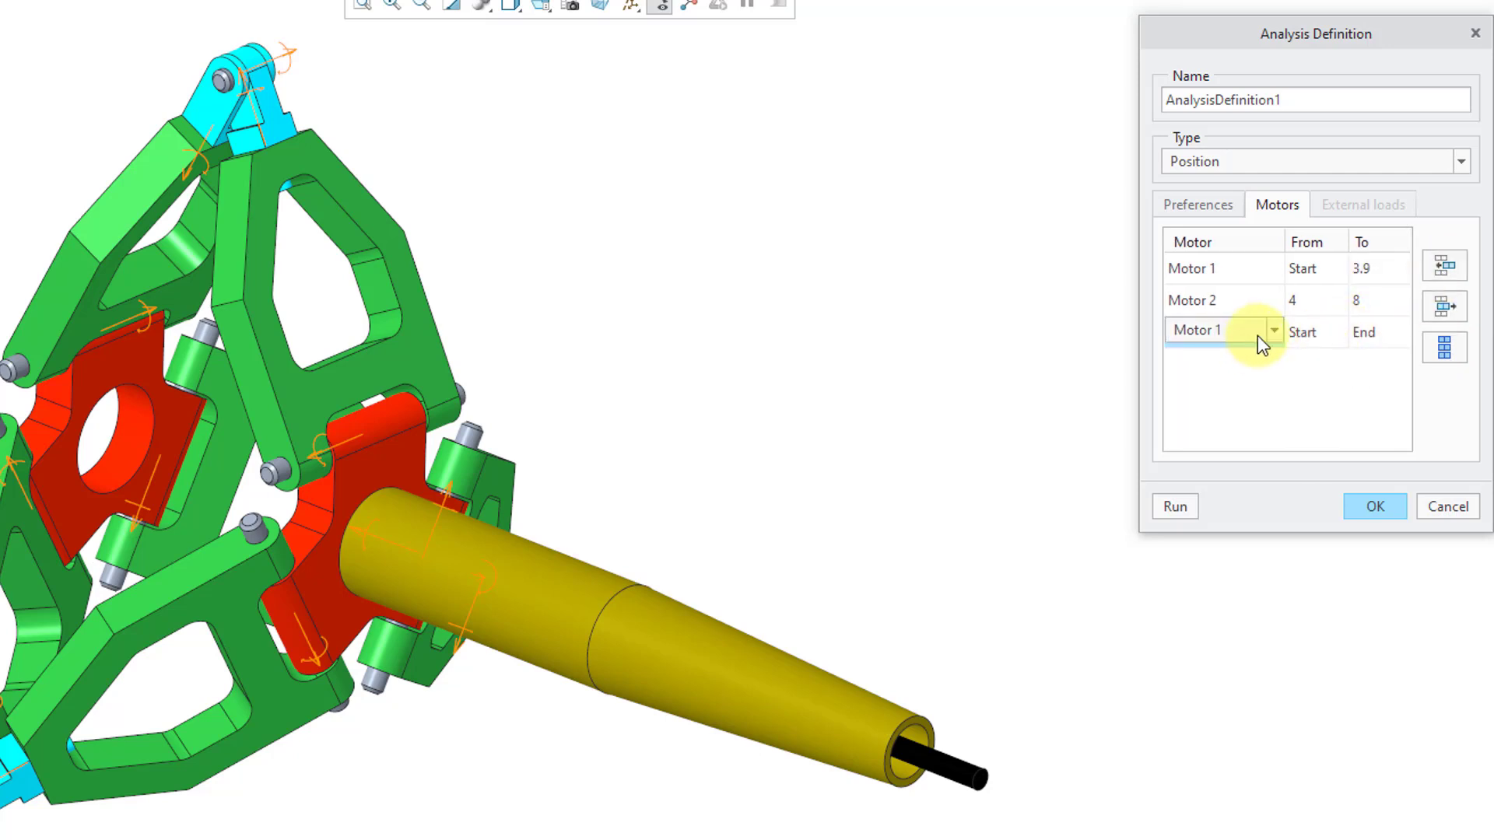
left_click(1273, 333)
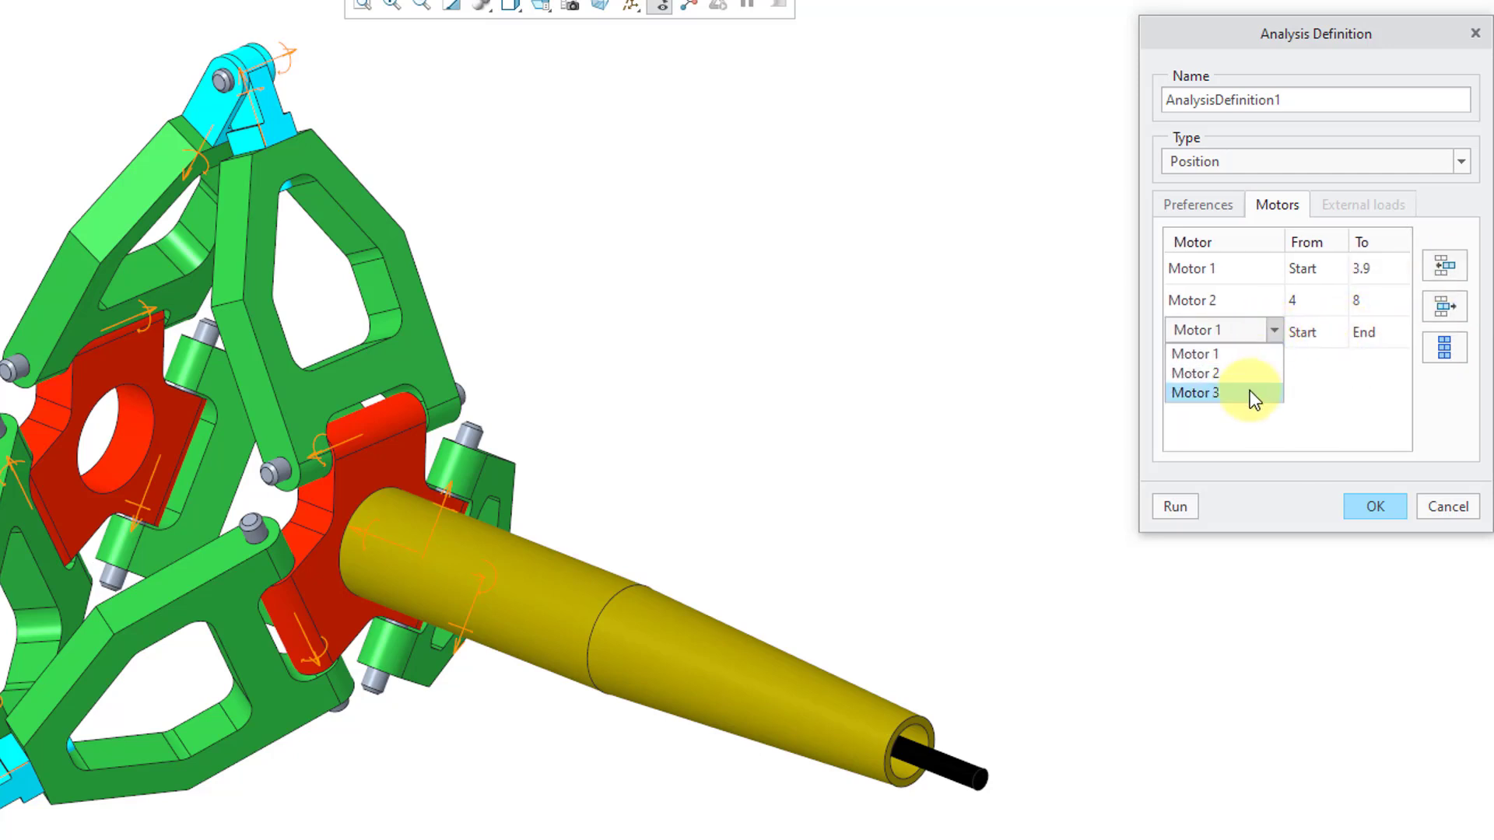
left_click(1250, 392)
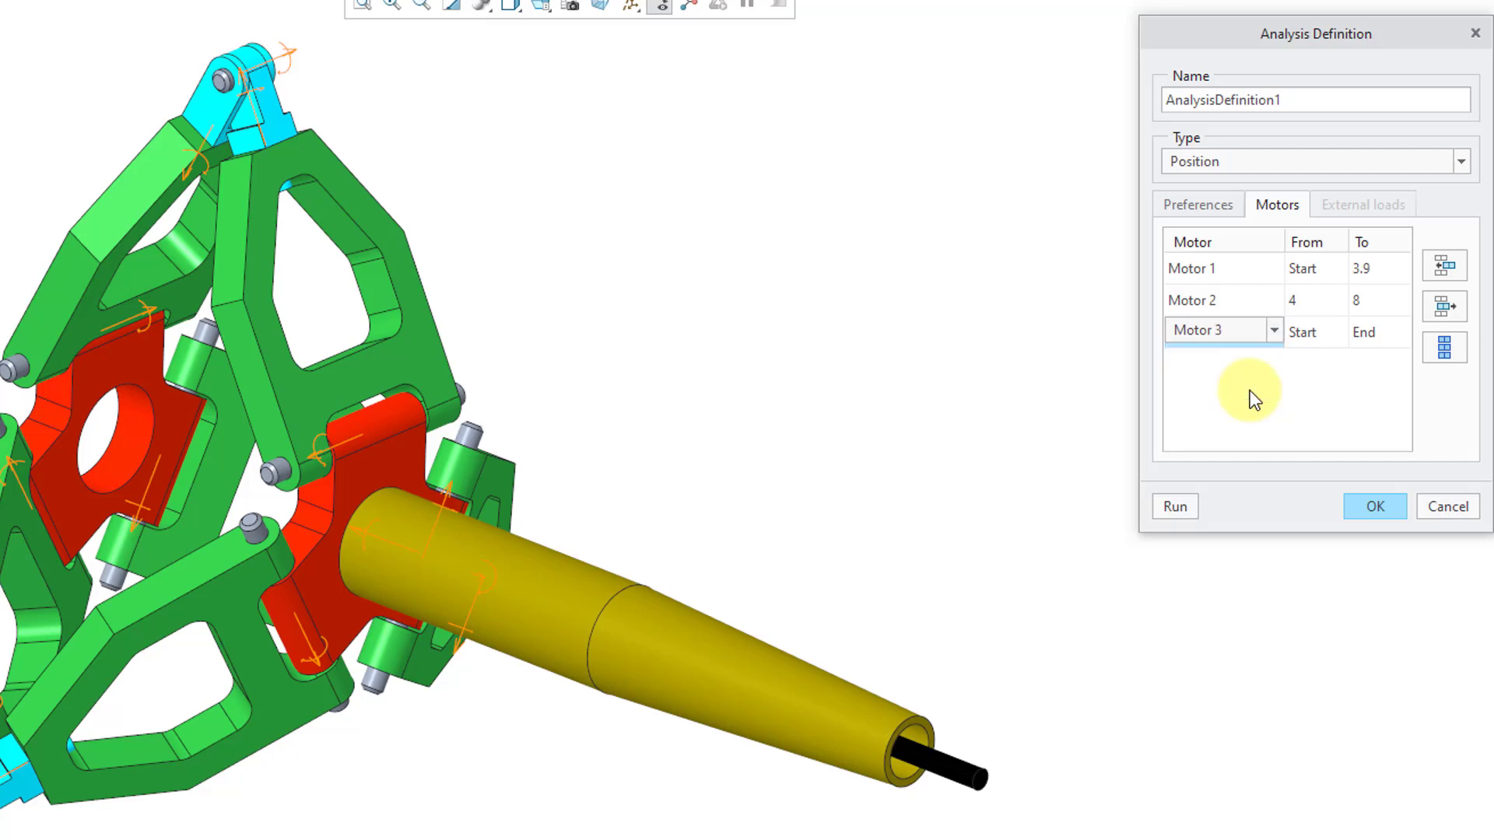
left_click(1315, 336)
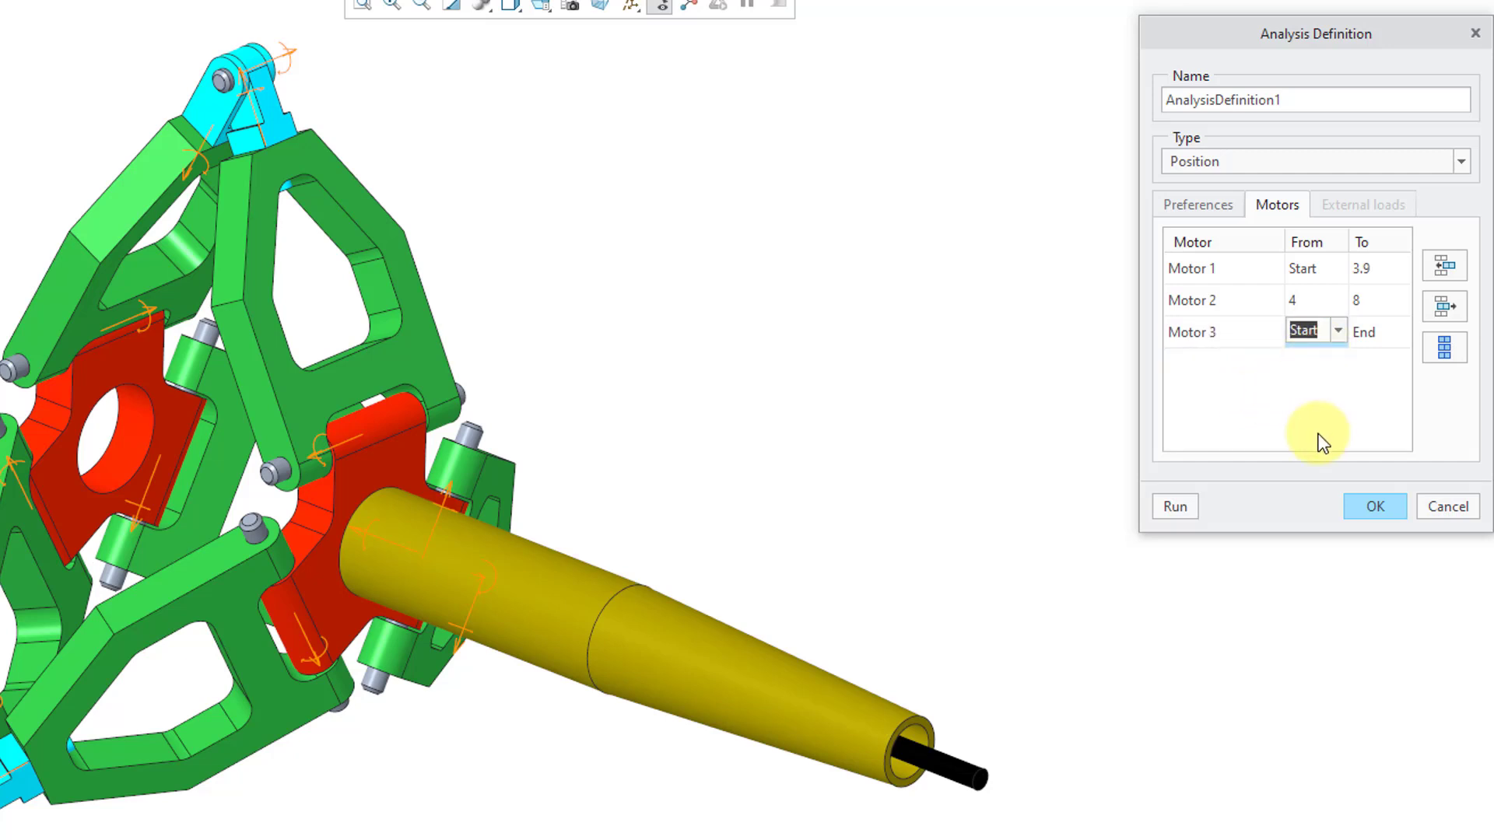
type("8")
key("Return")
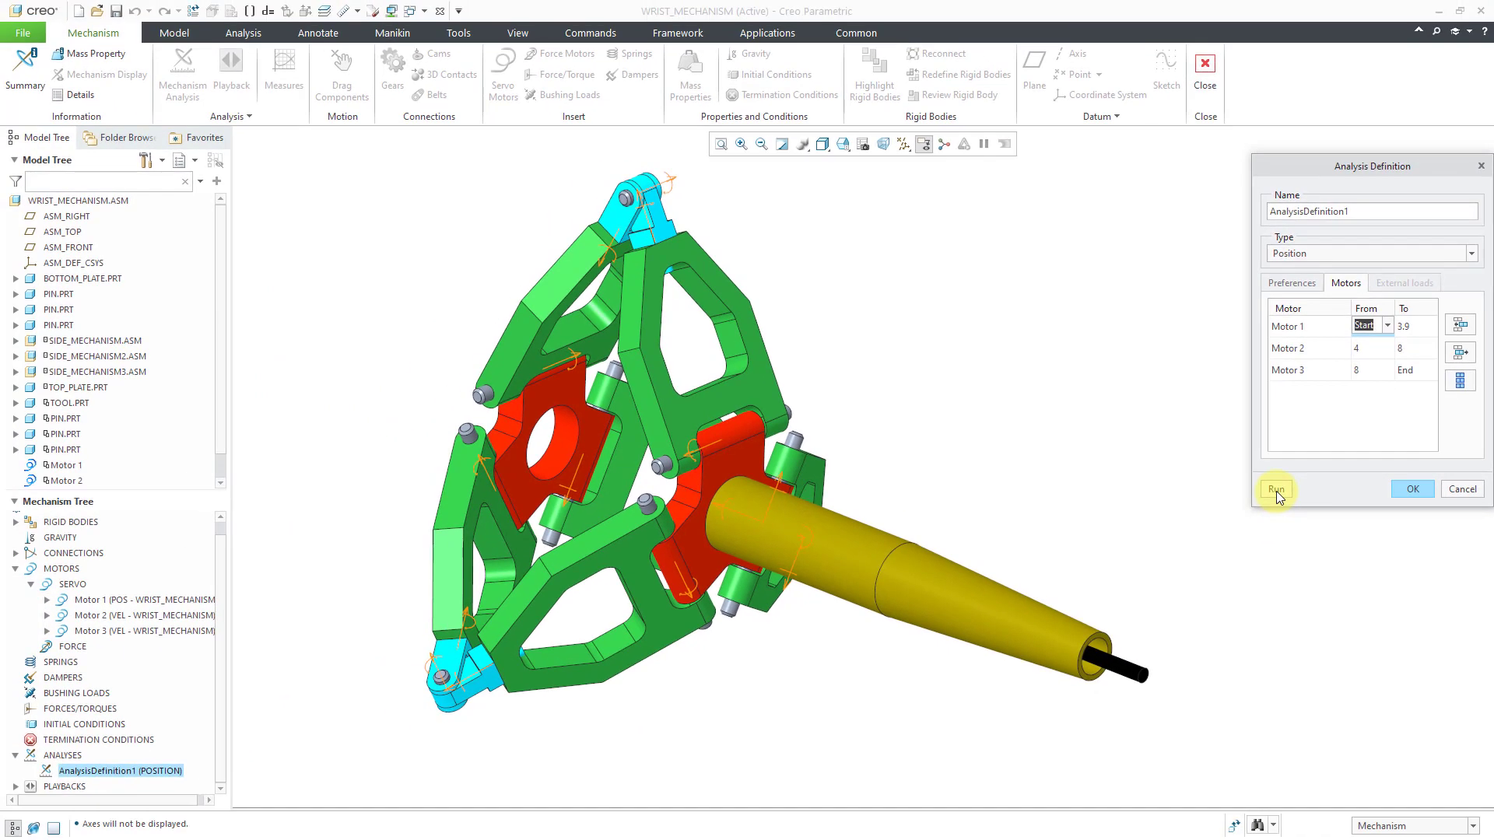
Run the three-motor analysis, overwriting the existing result set, and accept the definition.
left_click(1276, 490)
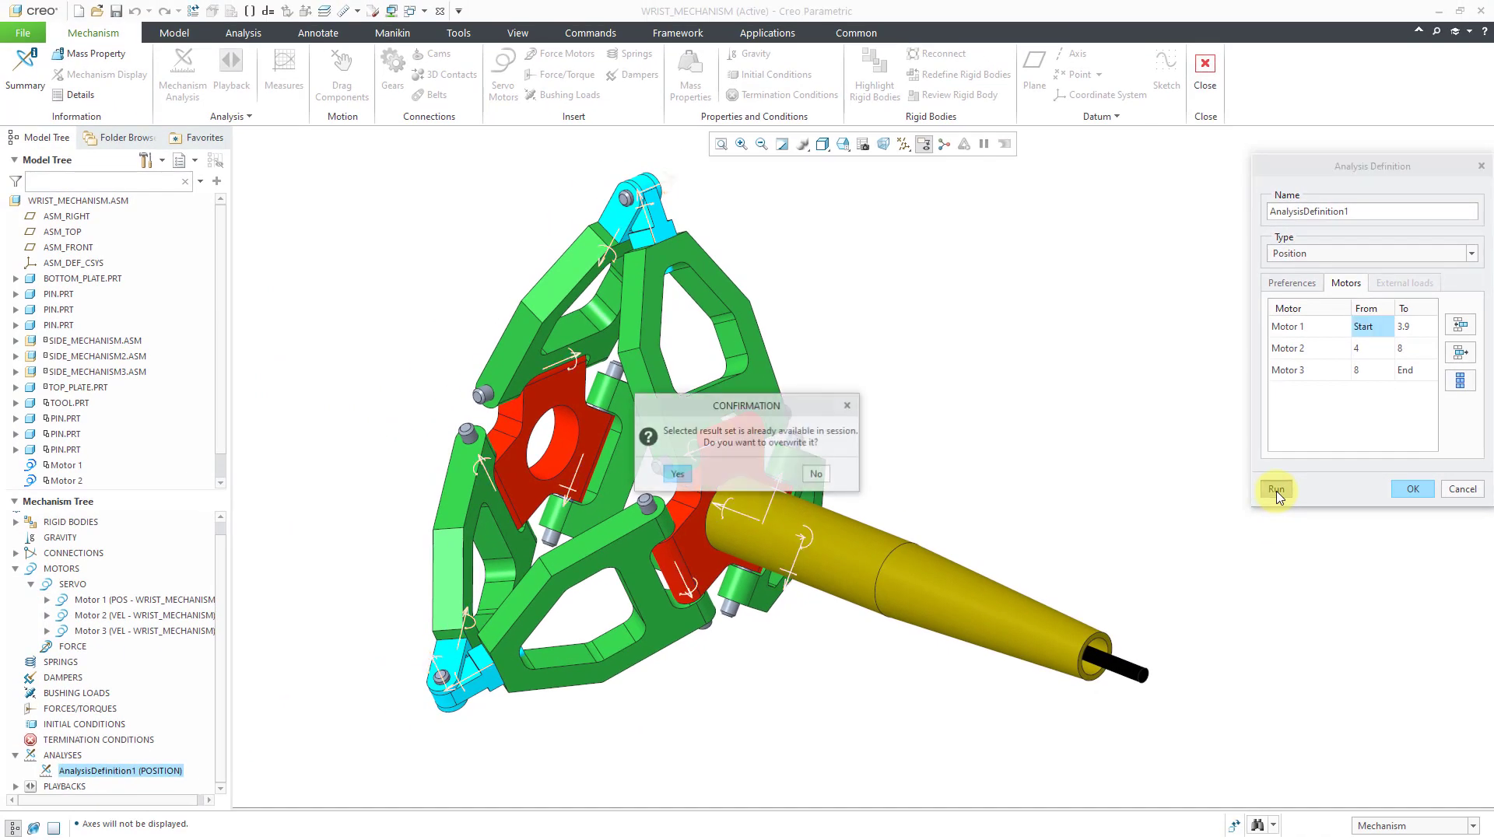
left_click(676, 474)
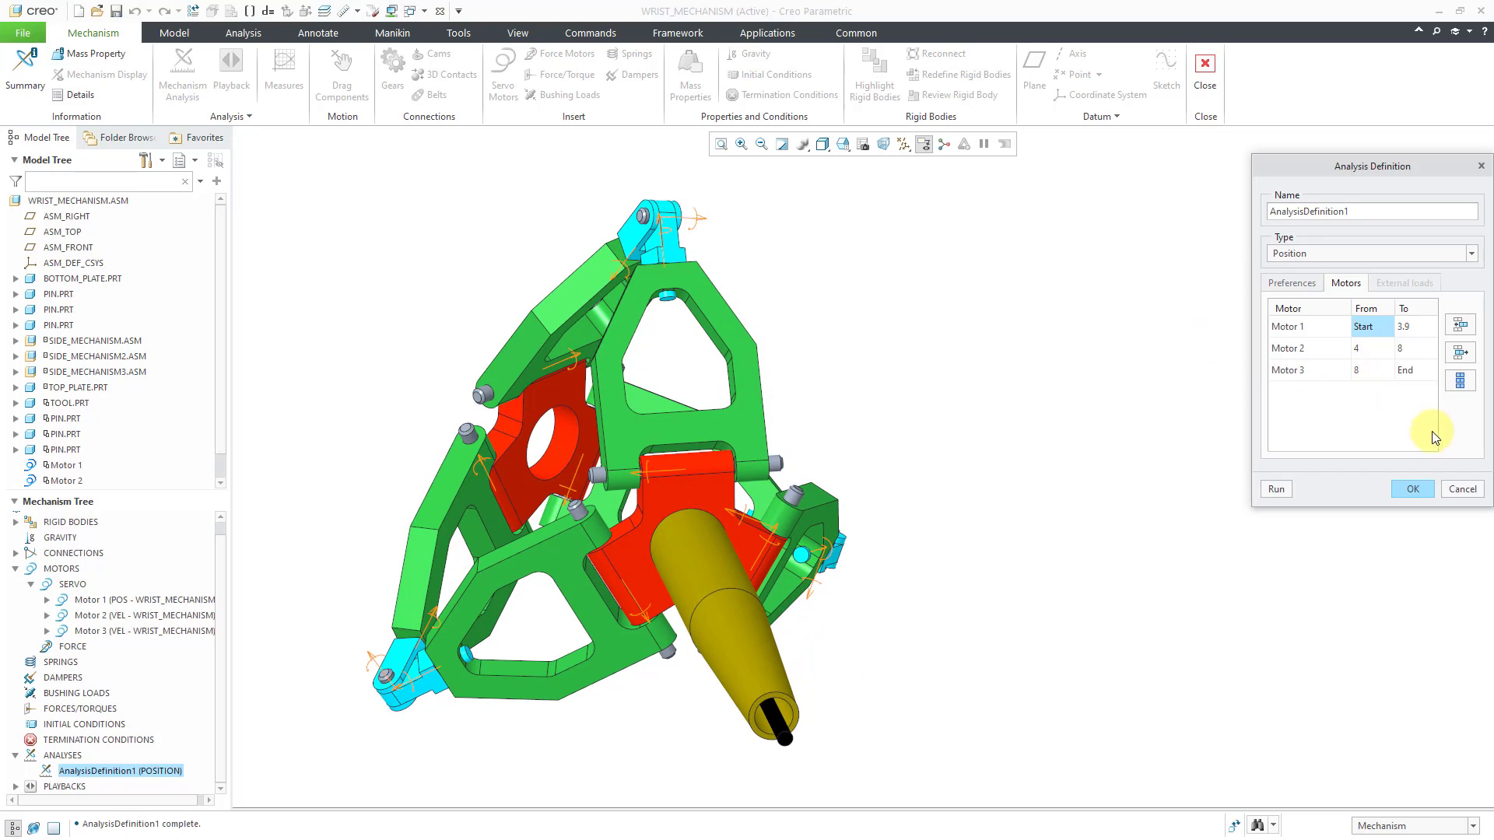
left_click(1412, 488)
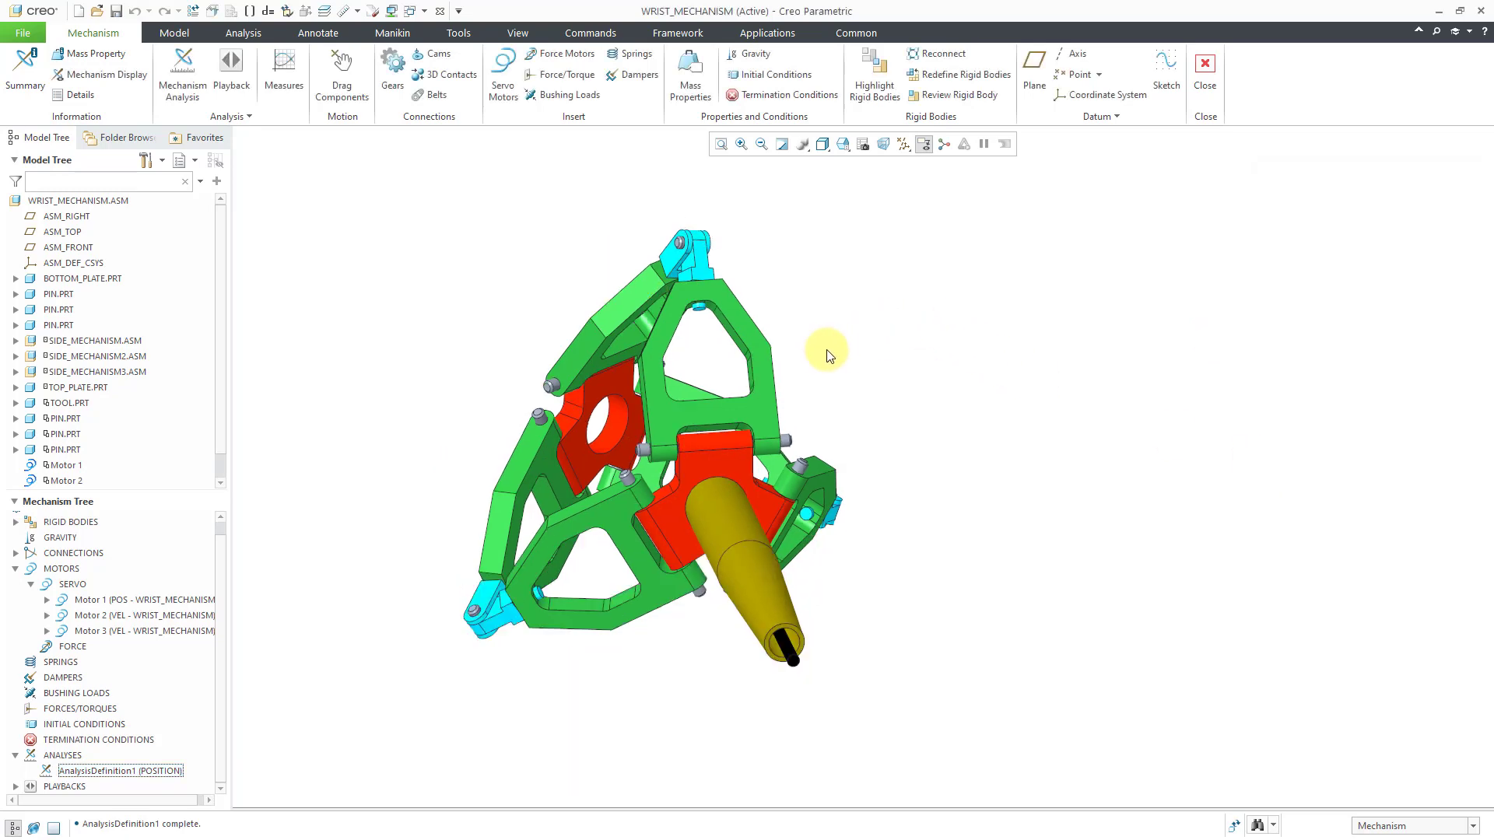
Play back the AnalysisDefinition1 results as an animation at maximum speed.
mouse_move(820, 343)
middle_mouse_down()
mouse_move(894, 330)
mouse_move(870, 351)
middle_mouse_up()
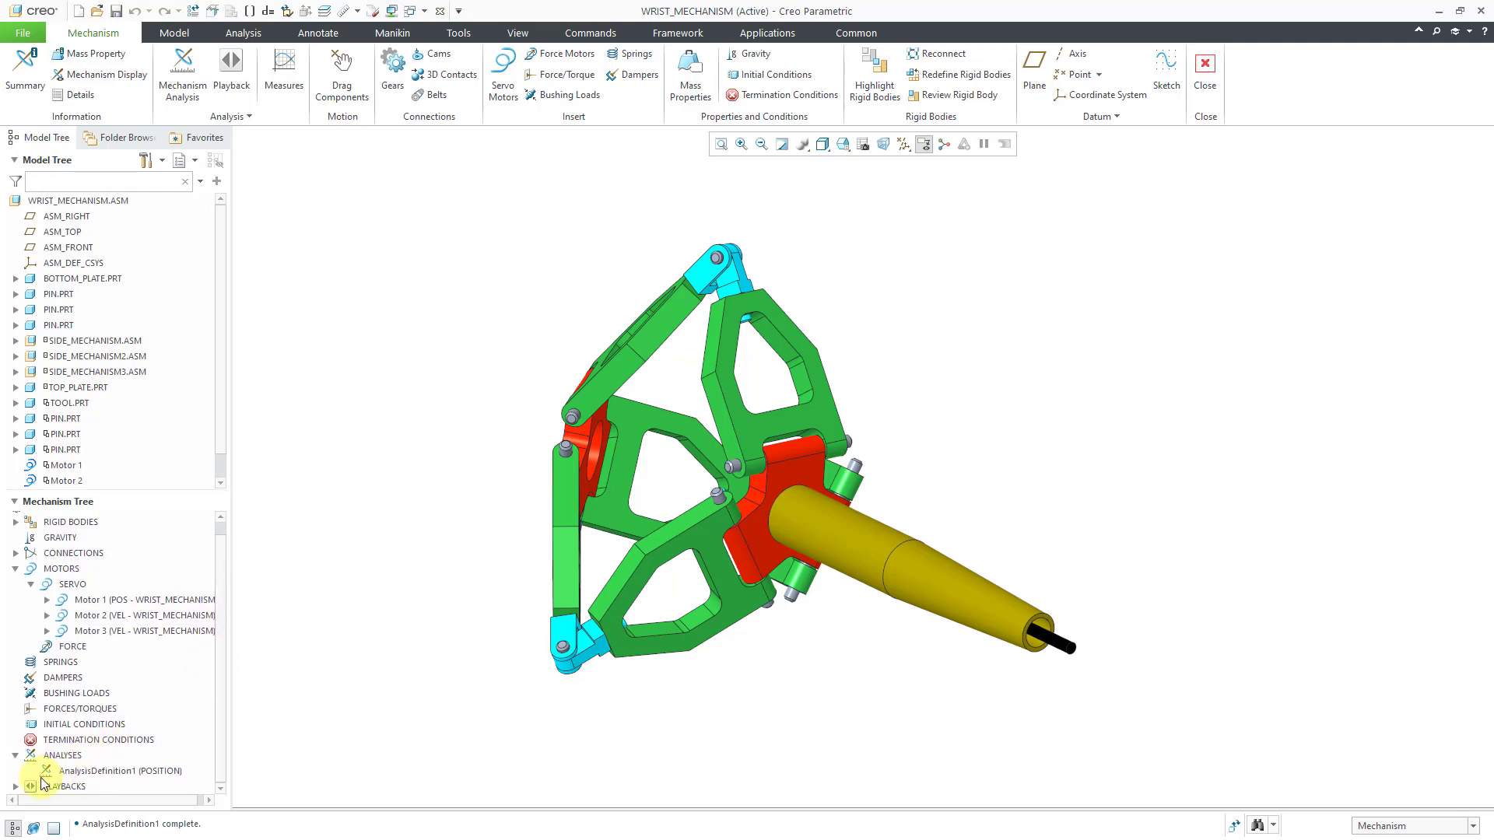
left_click(16, 786)
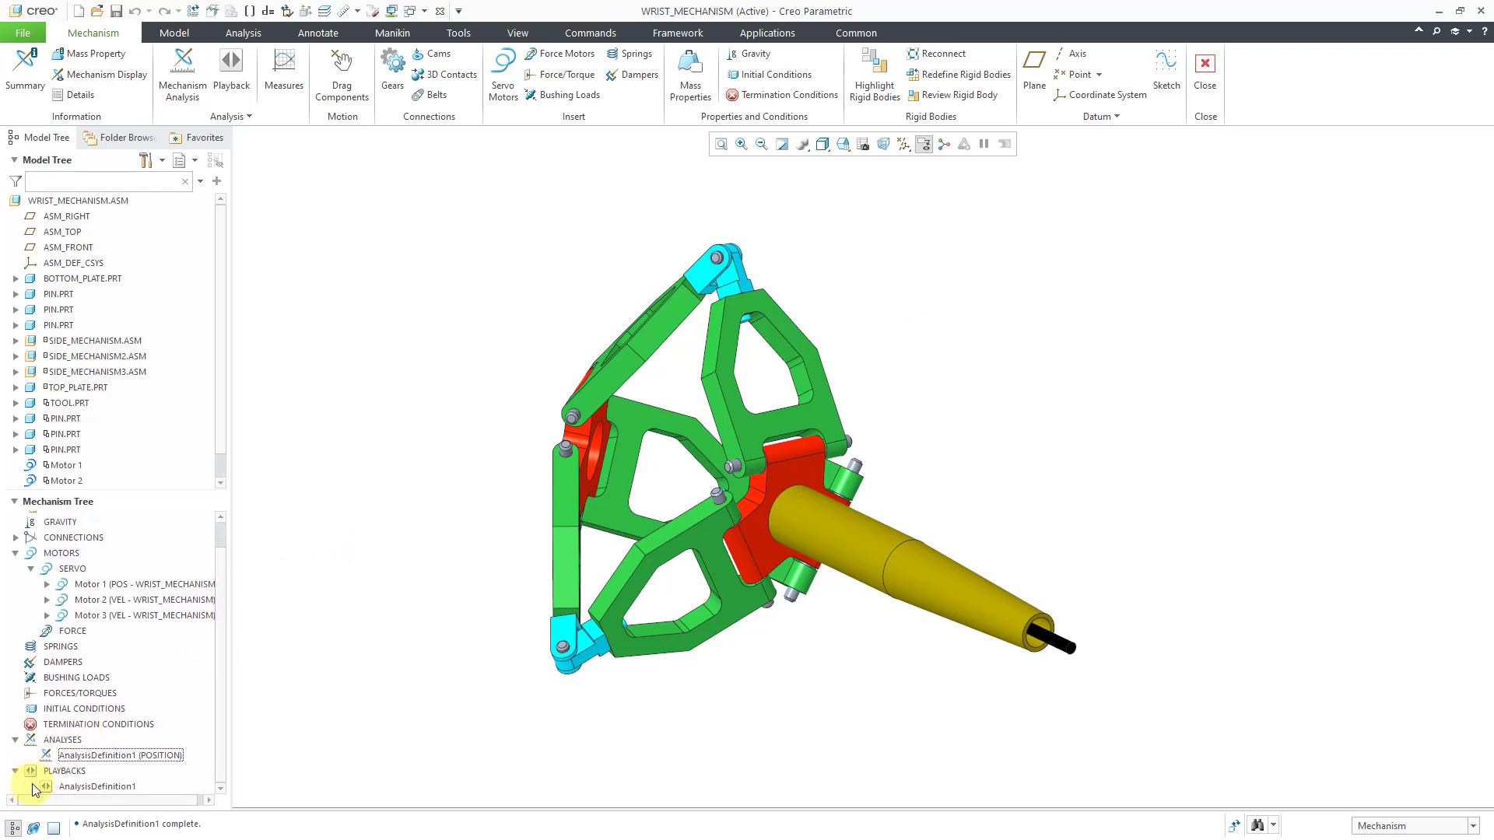
left_click(96, 787)
left_click(105, 733)
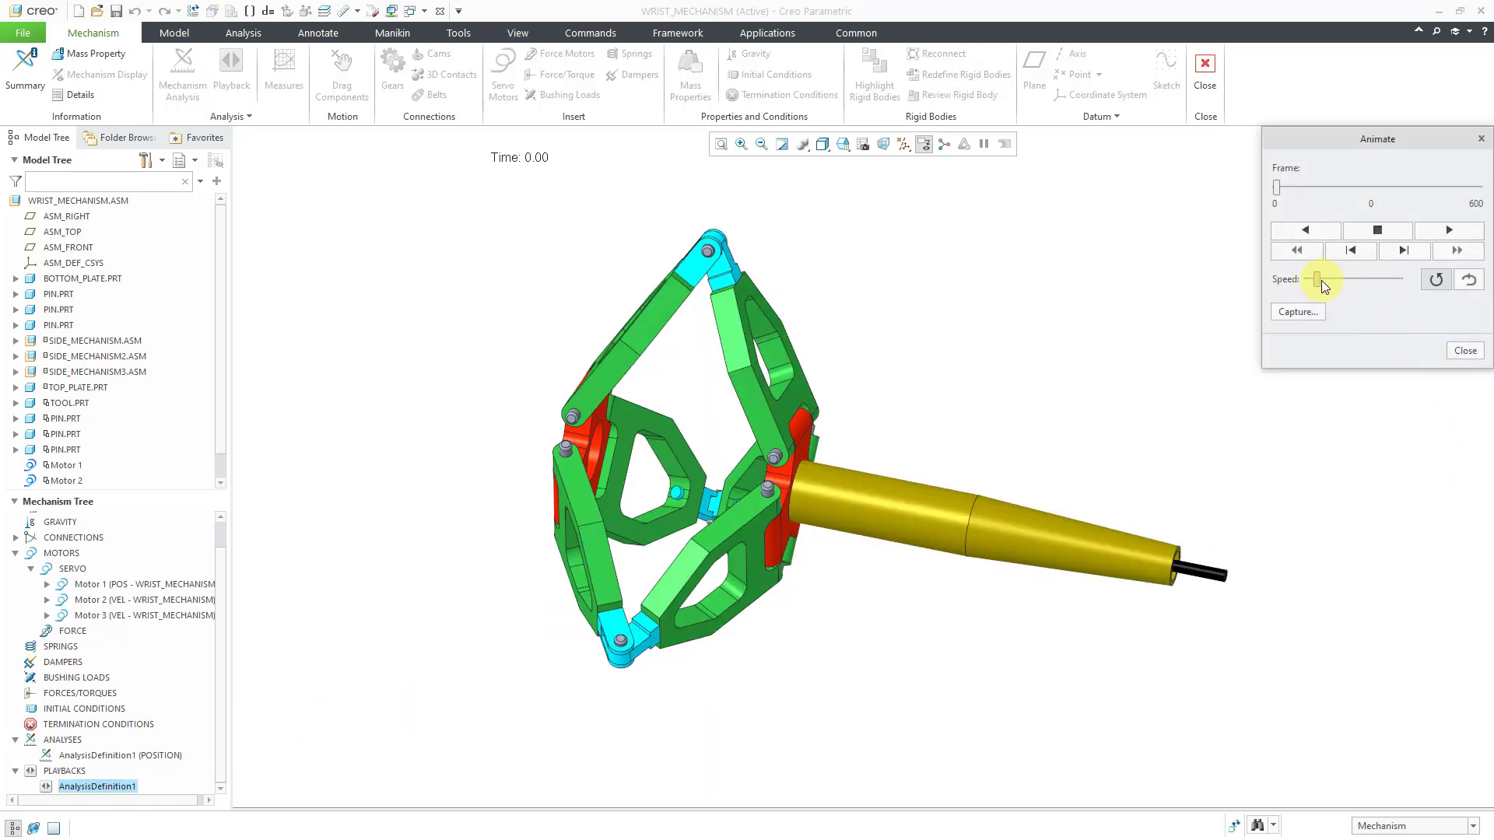
left_click(1458, 231)
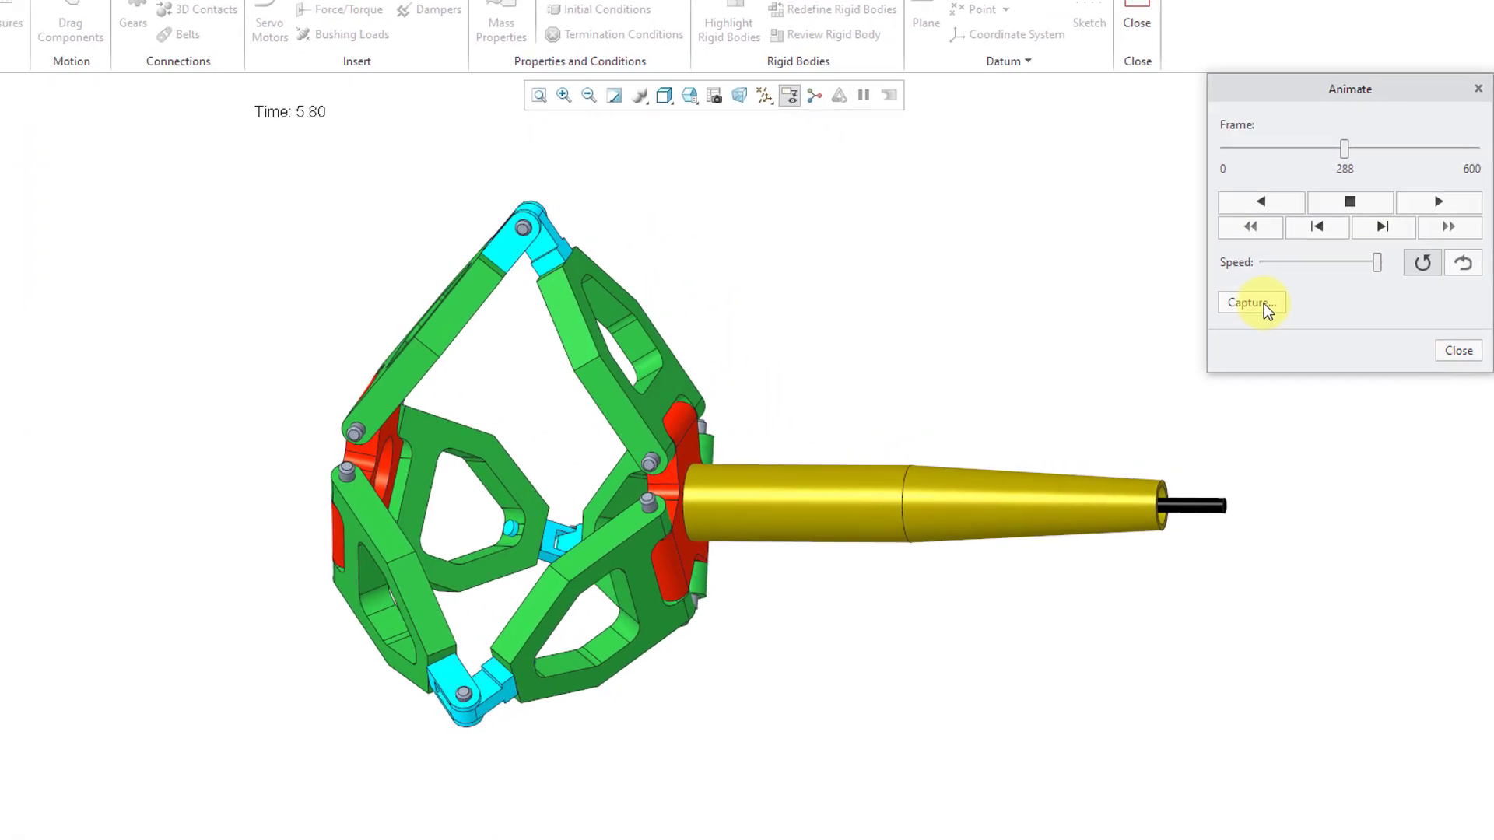
Check the movie capture settings without recording, and resume playing the animation.
left_click(1260, 302)
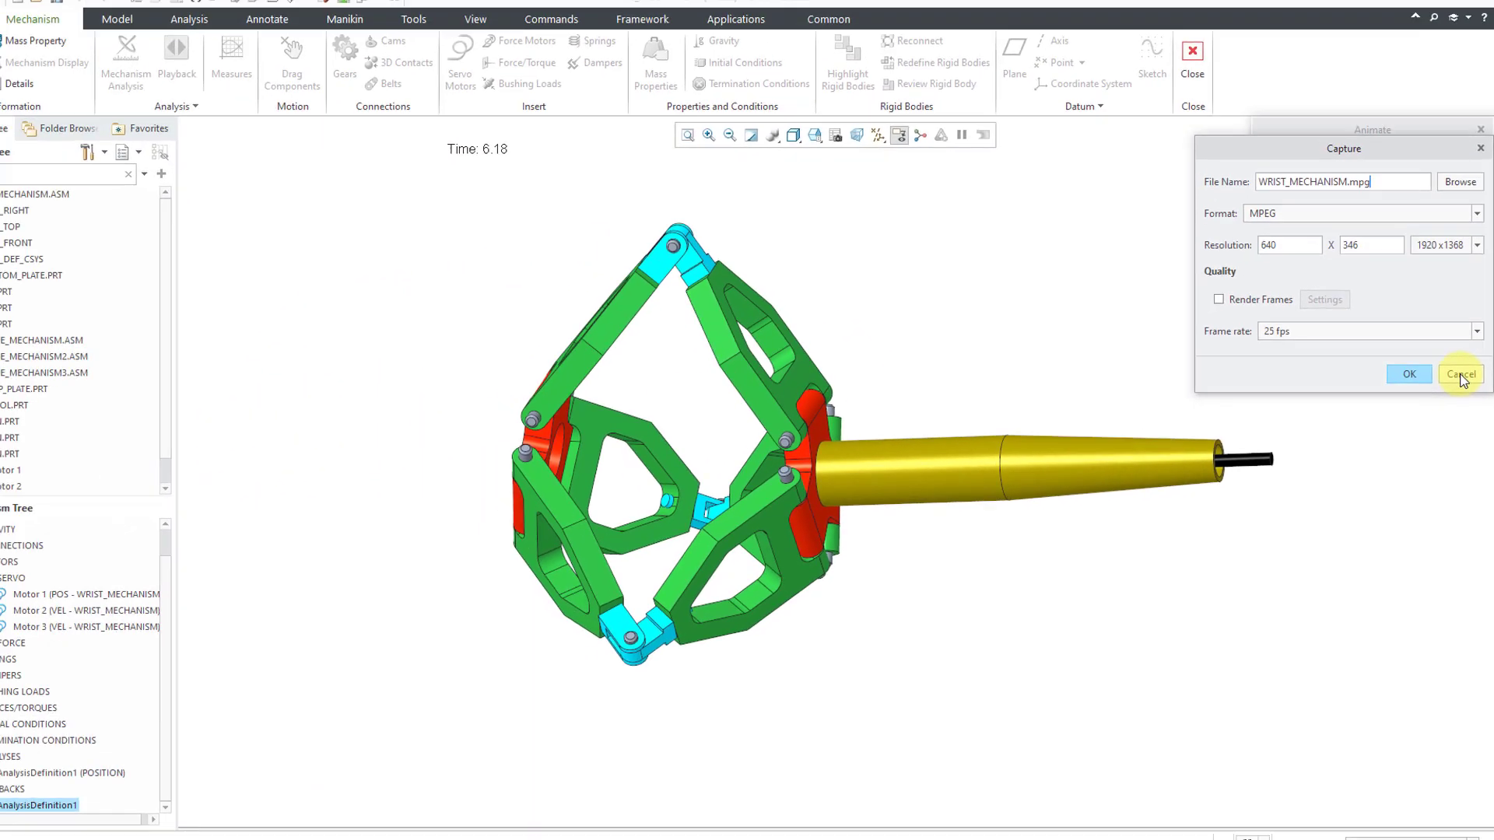
left_click(1461, 376)
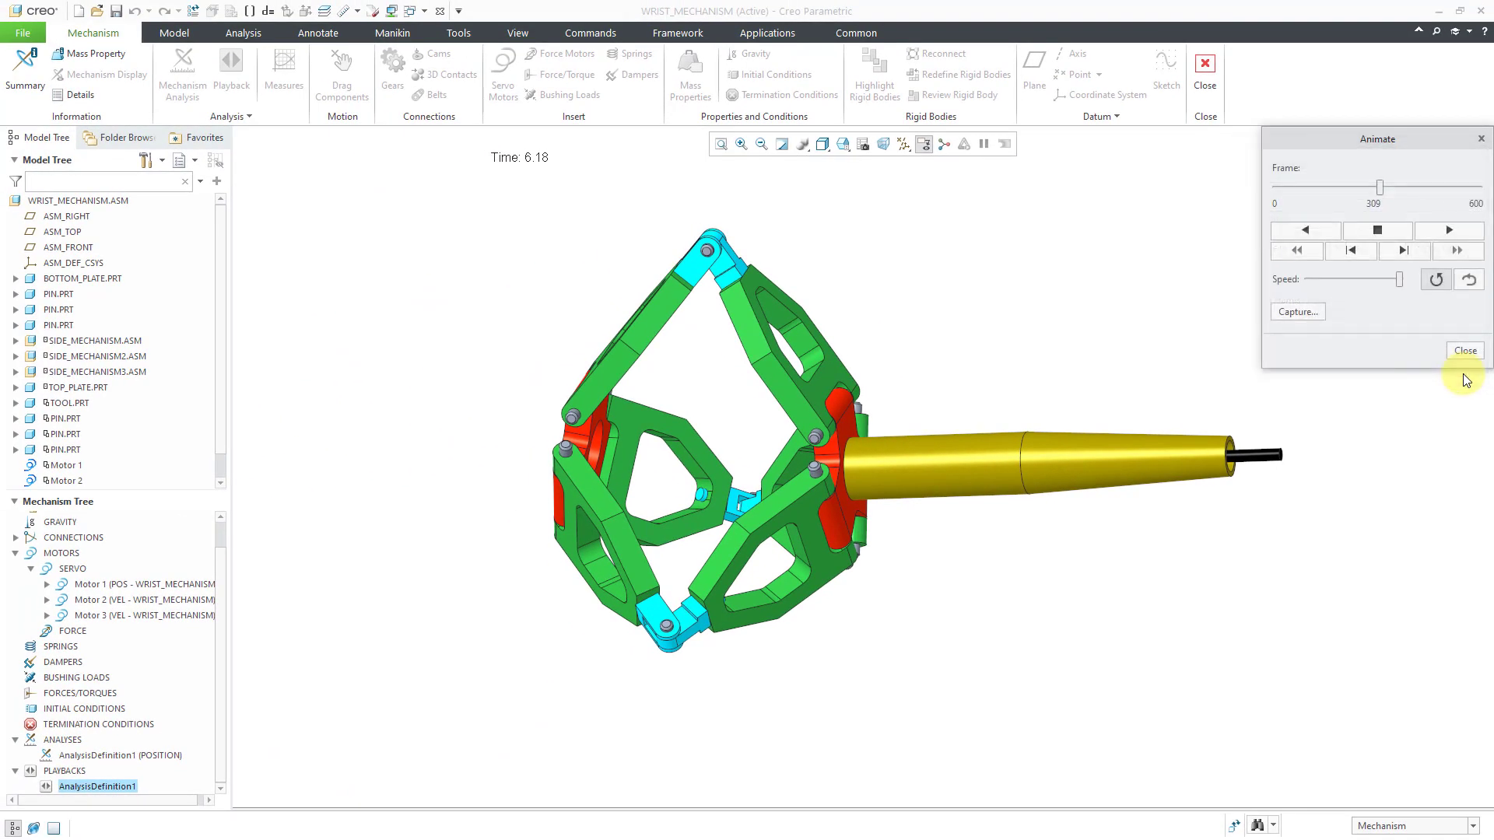
left_click(1431, 228)
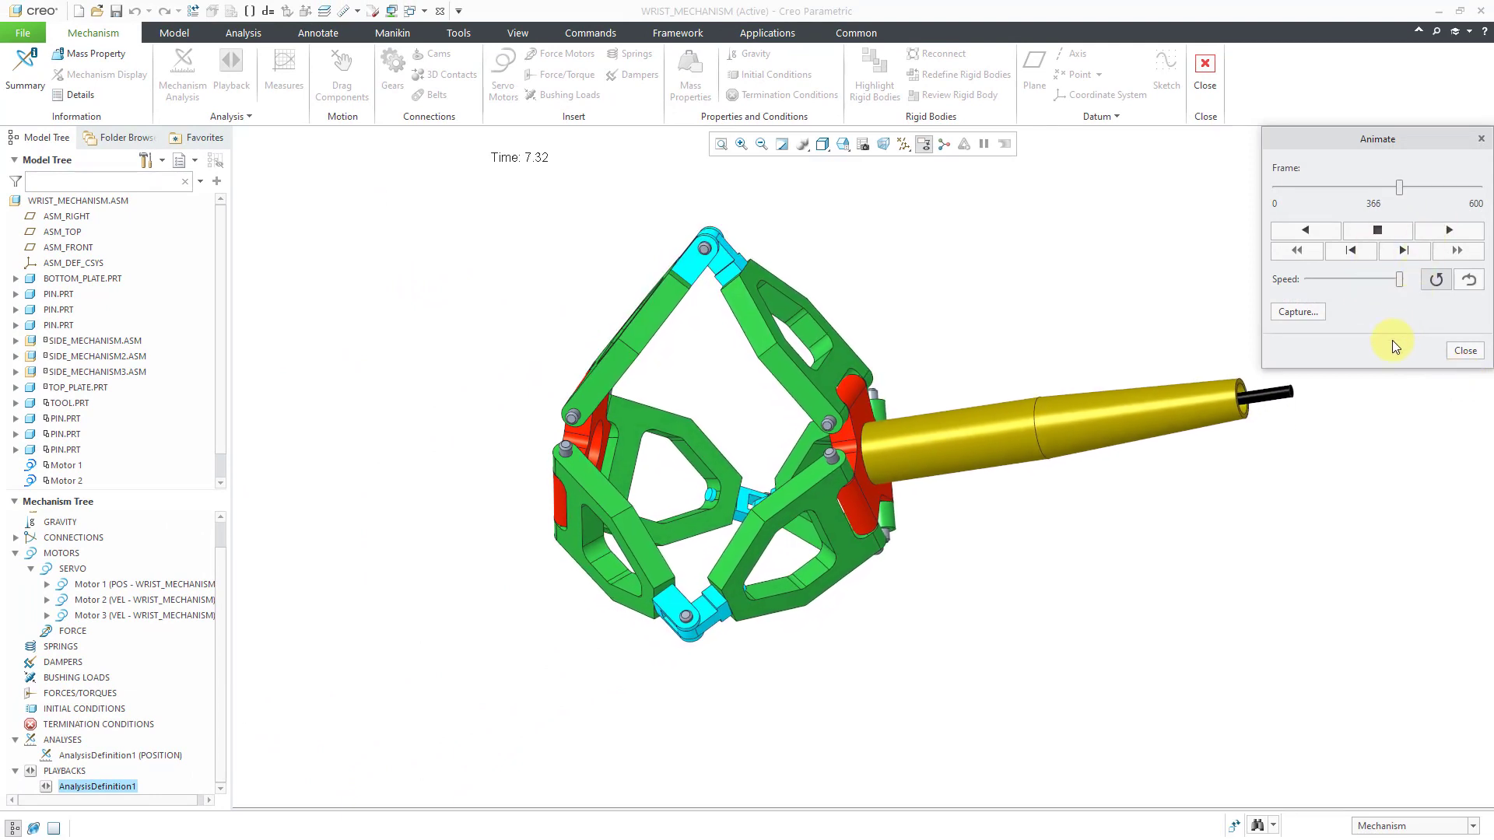